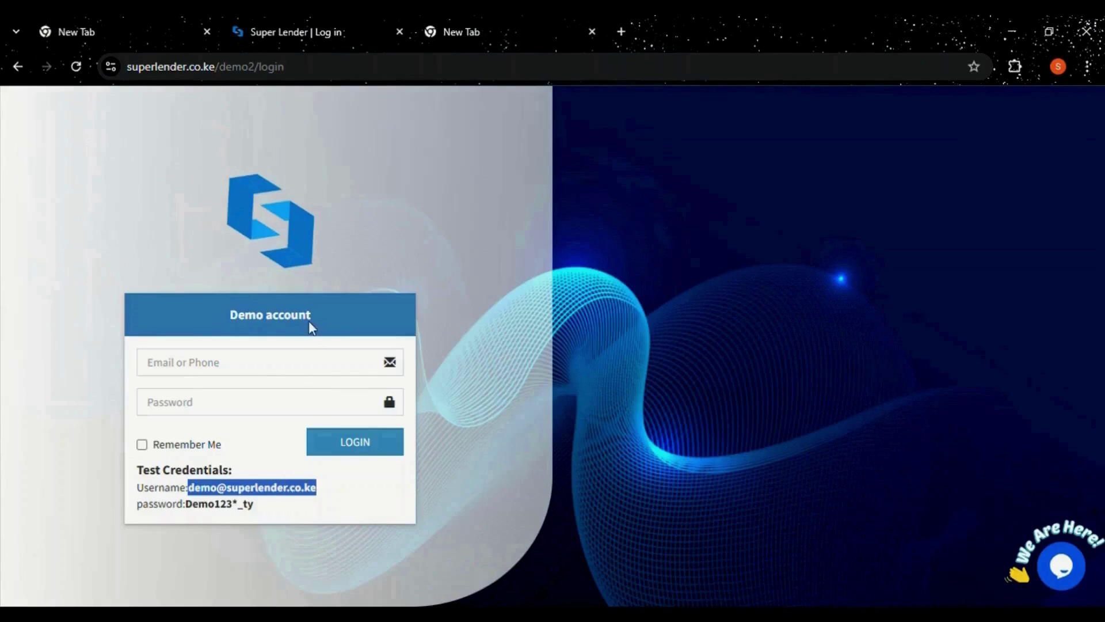
Sign in to SuperLender with the demo username and password shown on the page.
left_click(225, 370)
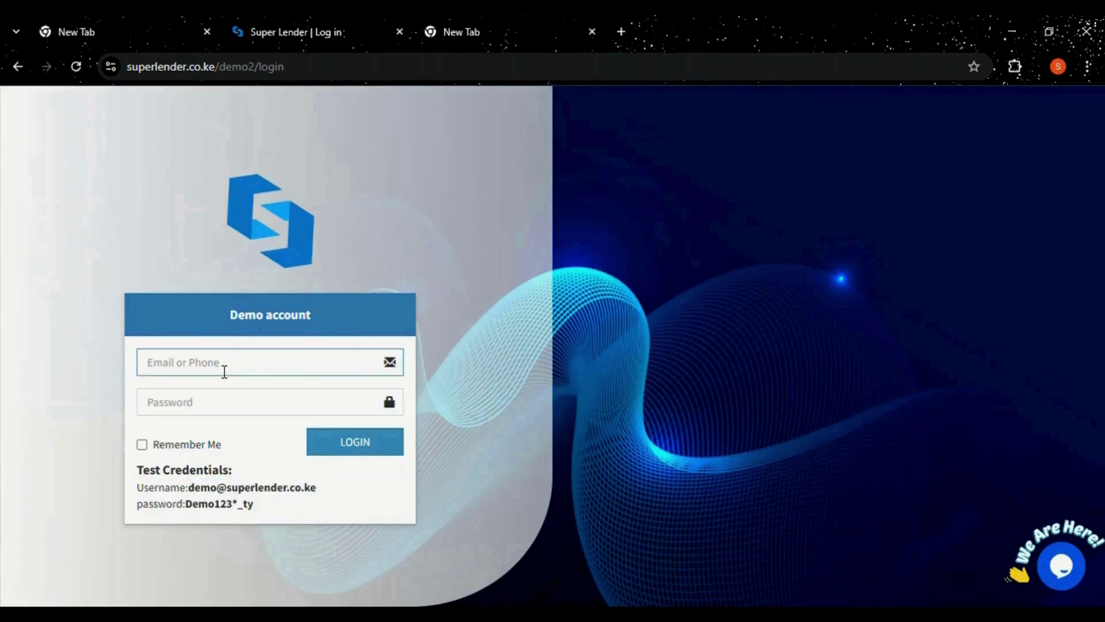
key("ctrl+v")
left_click_drag(185, 505, 257, 510)
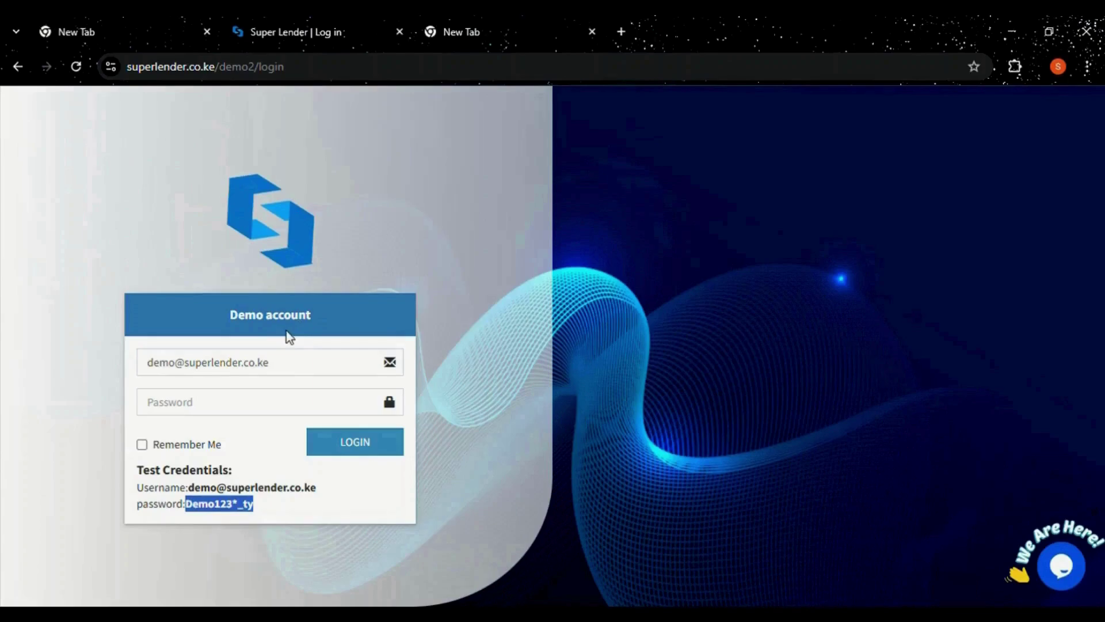
left_click(193, 407)
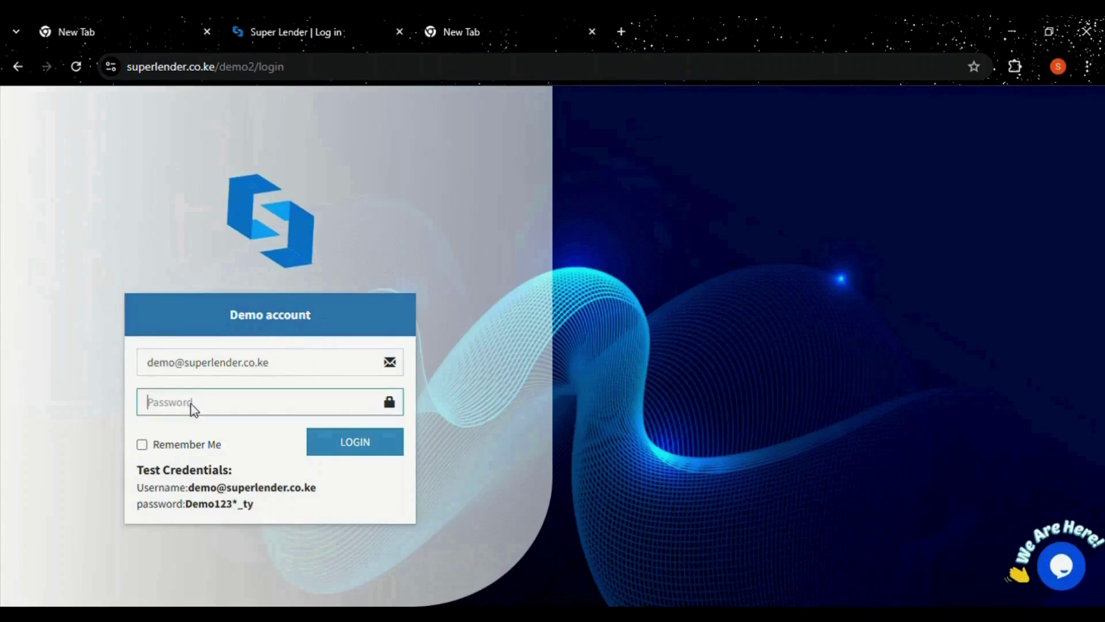
key("ctrl+v")
left_click(370, 447)
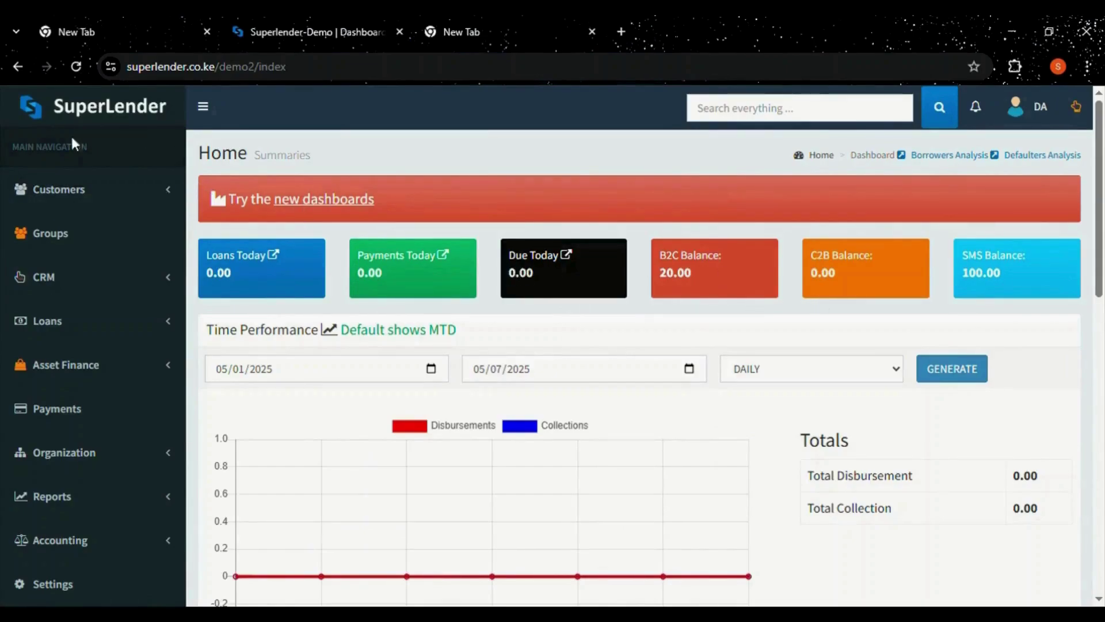
Open Customers > Active Customers and start a new customer record.
left_click(92, 195)
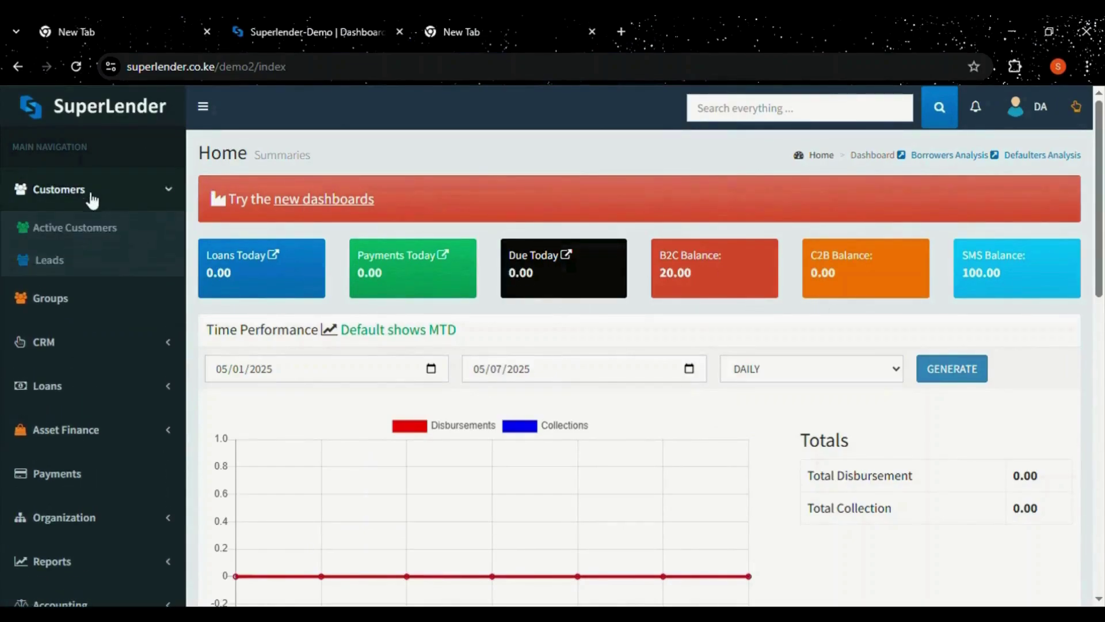
left_click(92, 233)
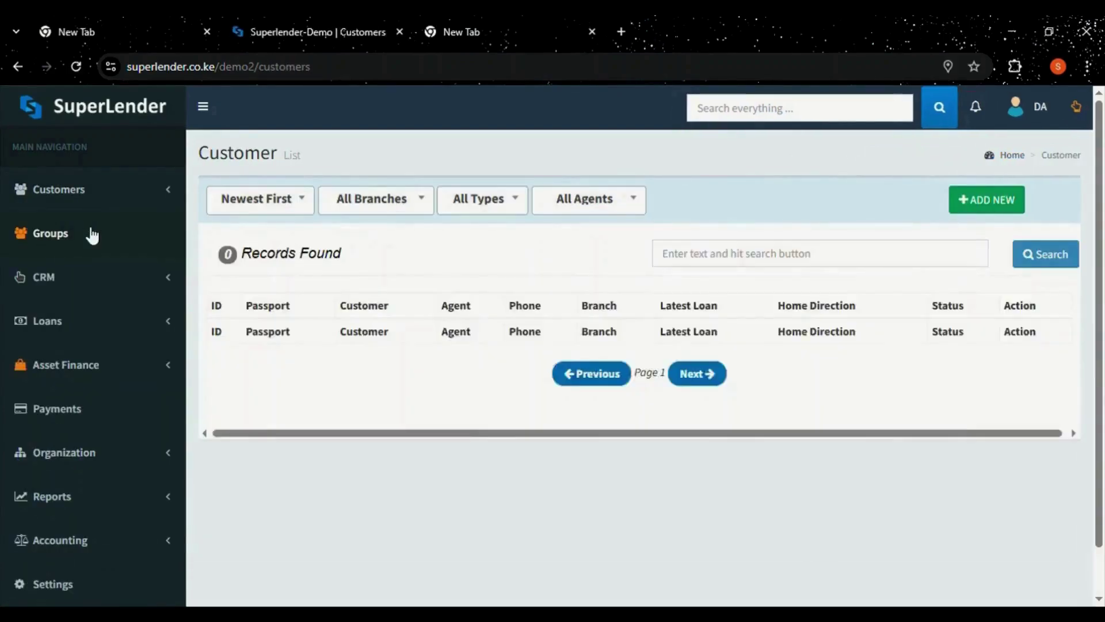
left_click(995, 200)
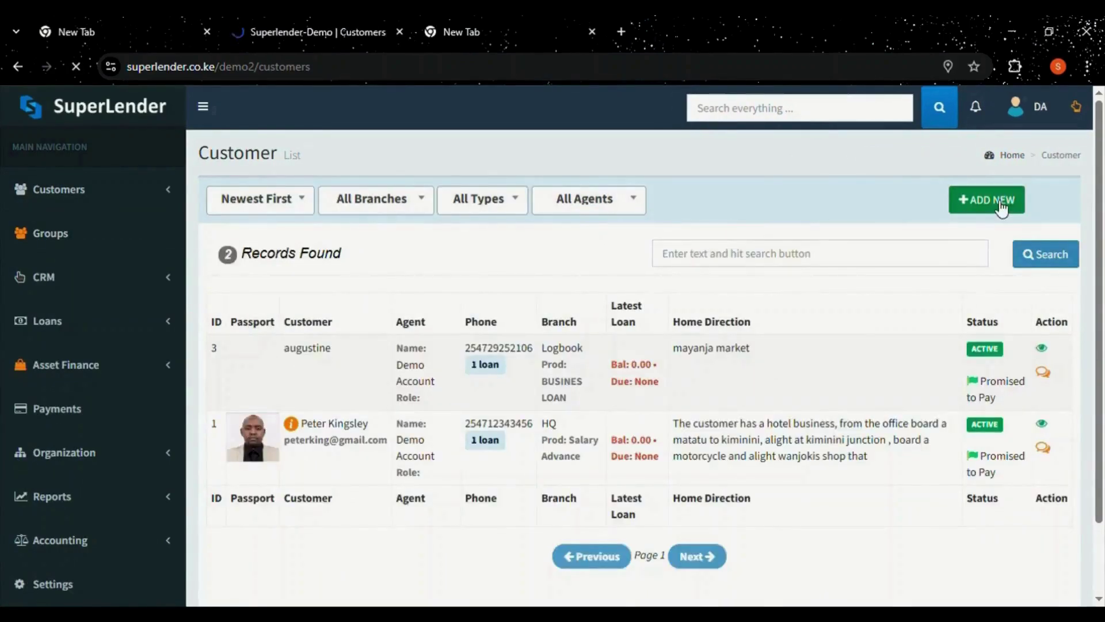
Enter the new customer's full name, e-mail address, national ID and phone number.
left_click(486, 248)
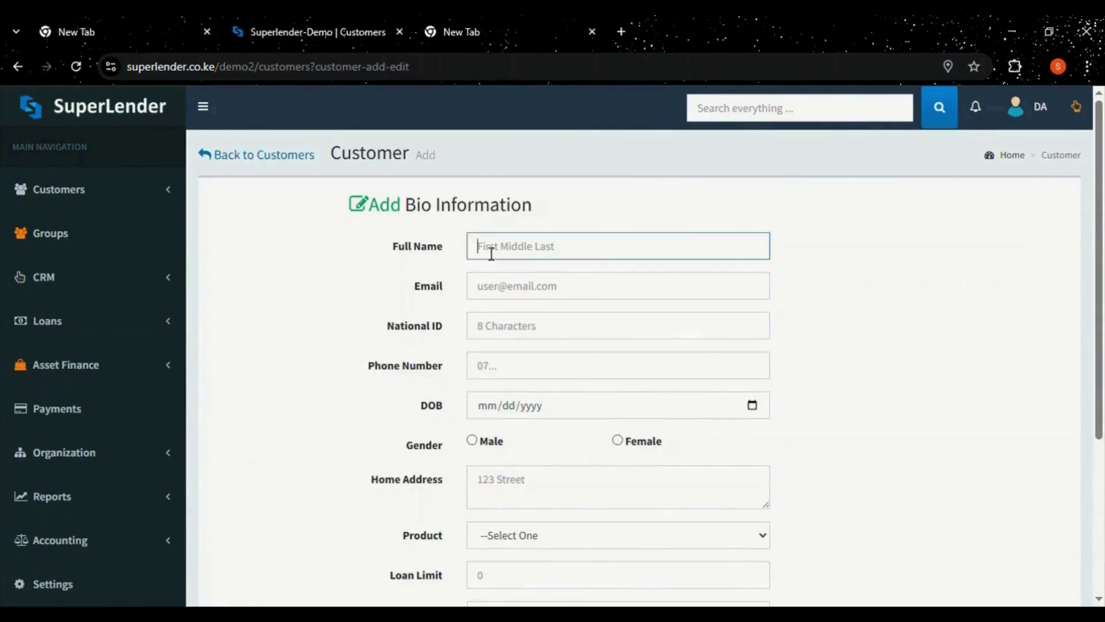
type("Test")
left_click(544, 288)
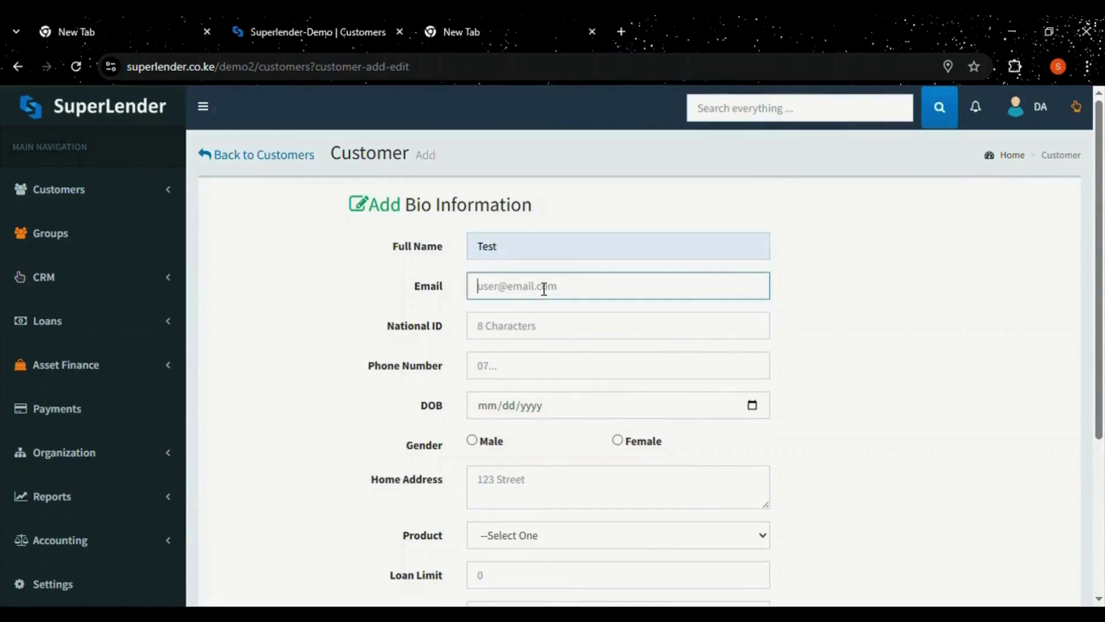
type("test@gmail.com")
left_click(533, 339)
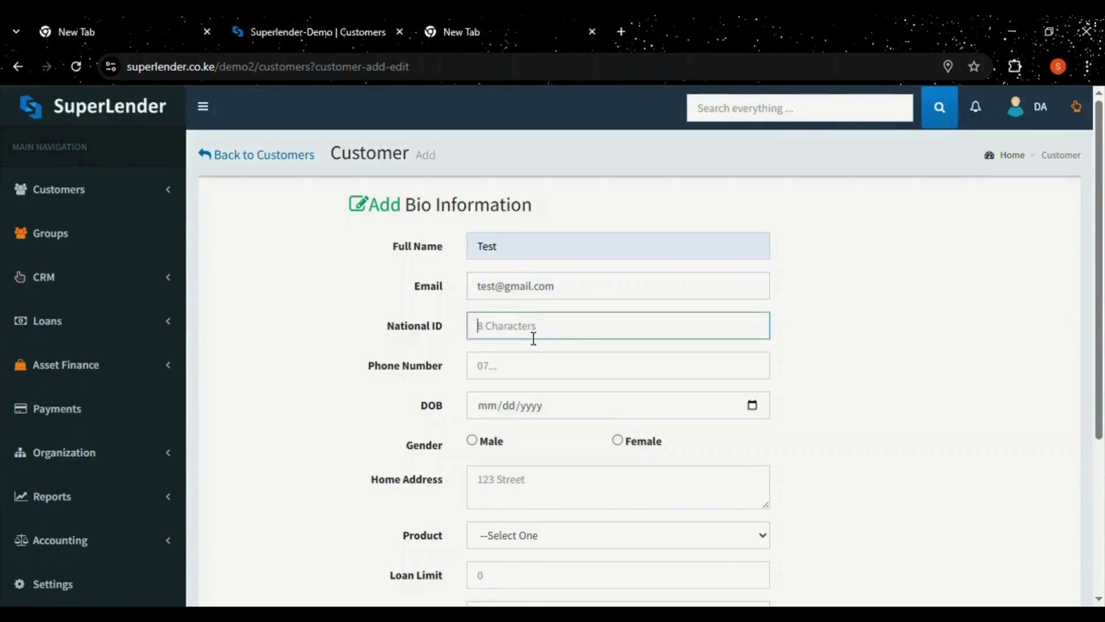
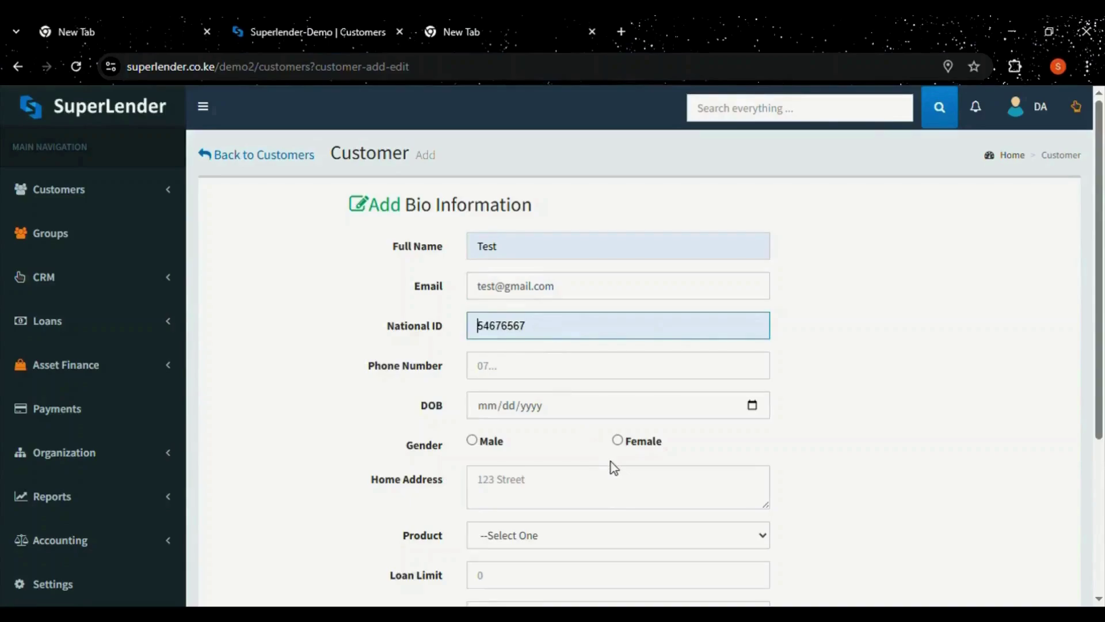
left_click(538, 374)
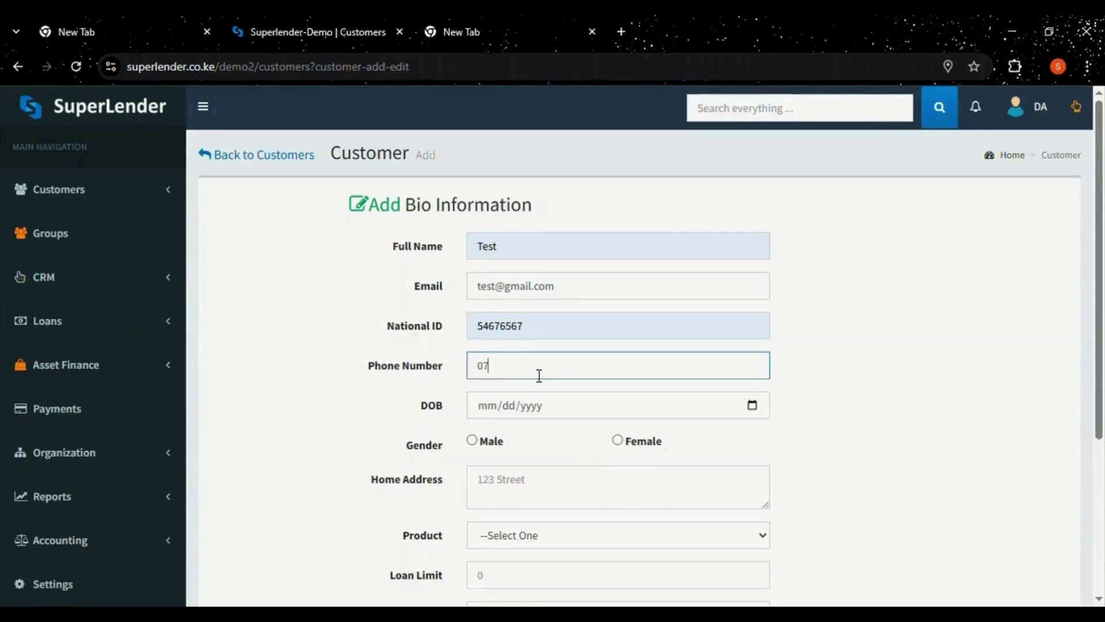
Set the customer's date of birth, male gender and home address.
left_click(754, 407)
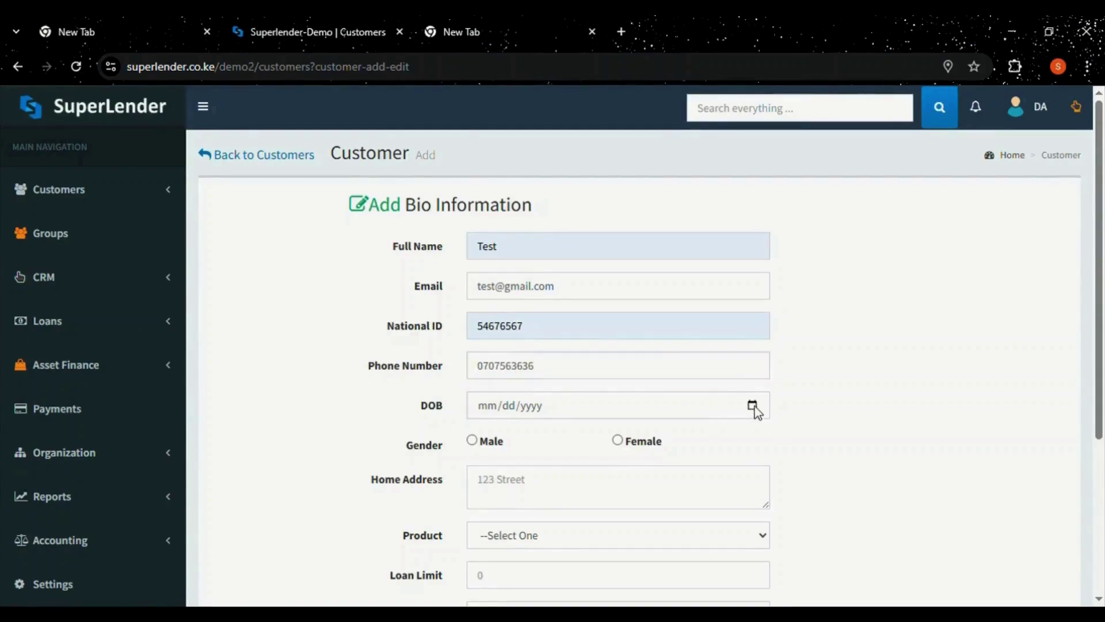
left_click(499, 238)
left_click(472, 441)
scroll(1103, 287, "down", 2)
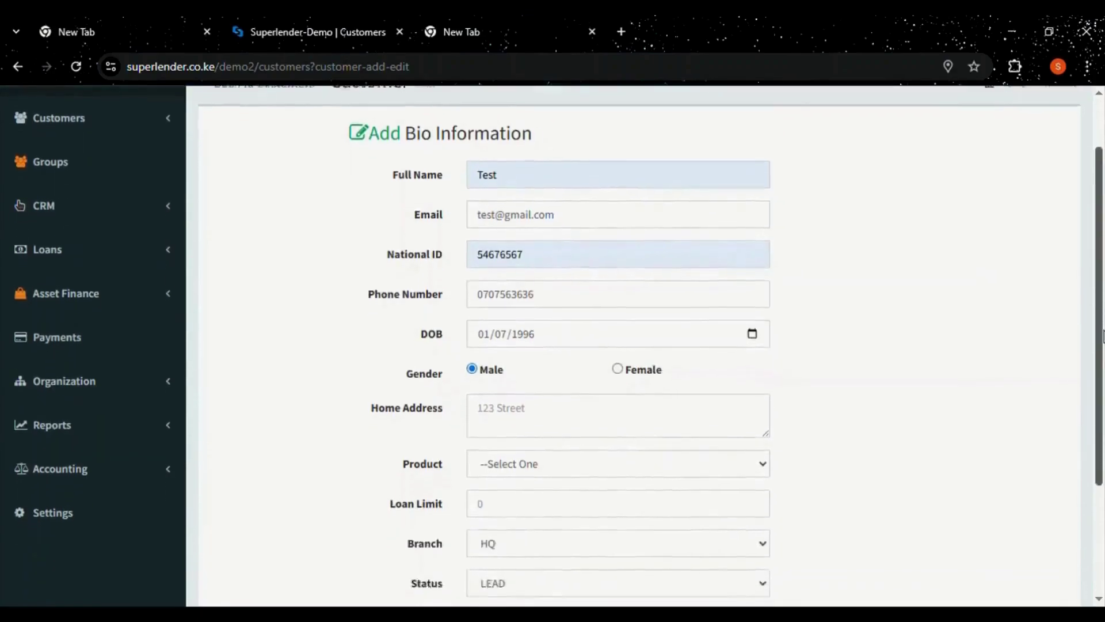
left_click(540, 406)
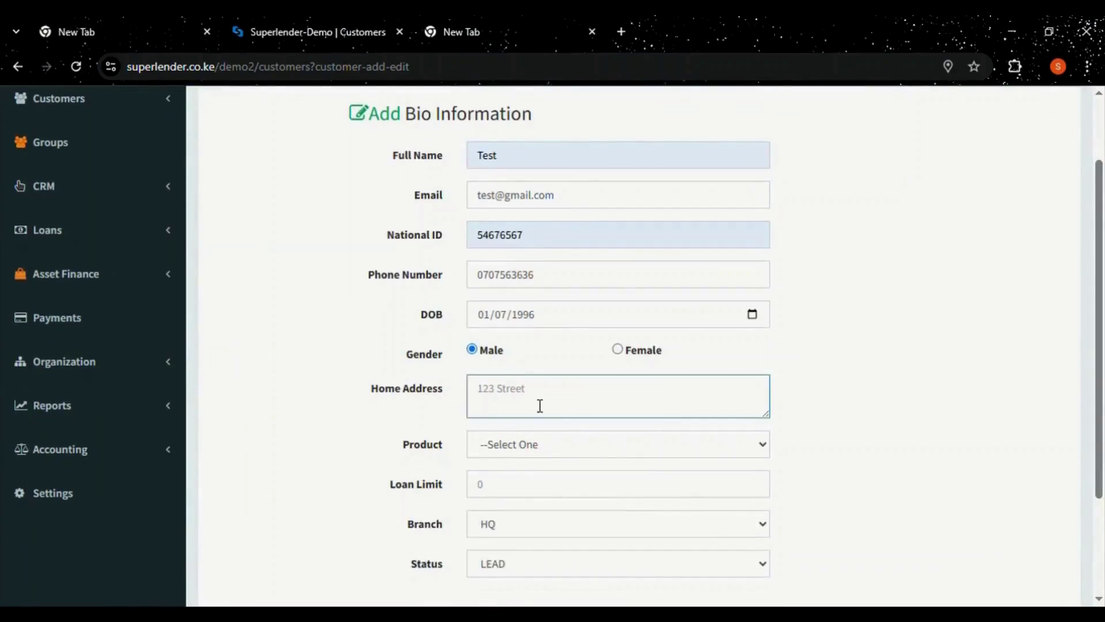
type("123 street")
Assign the BUSINES LOAN product with a 10000.00 loan limit, keep branch HQ, and save.
left_click(554, 447)
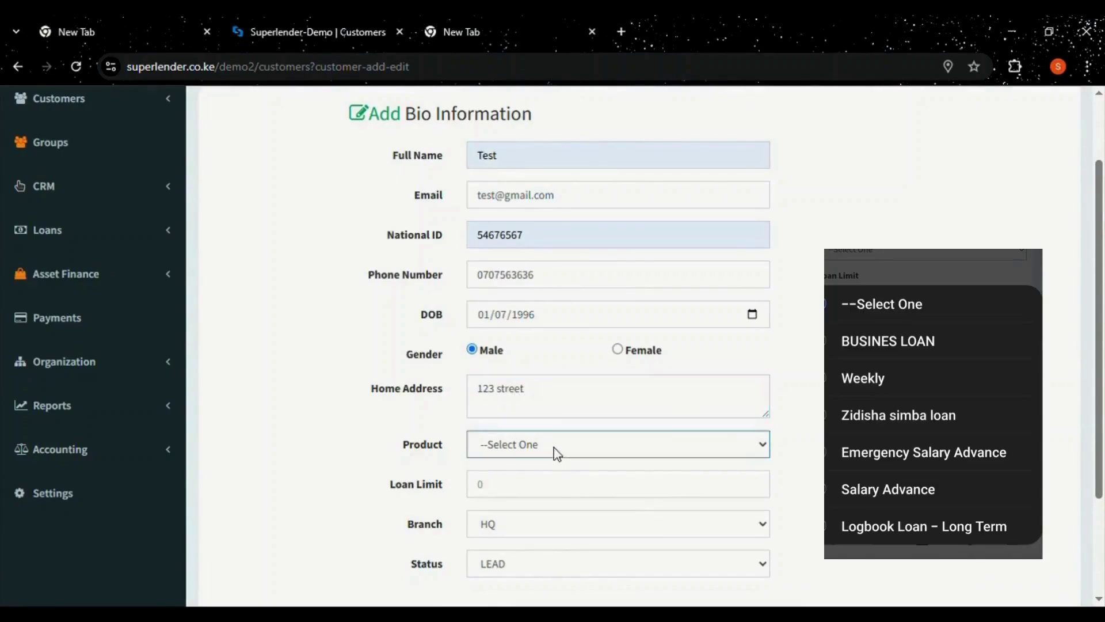
left_click(536, 324)
left_click(522, 489)
type("10000.00")
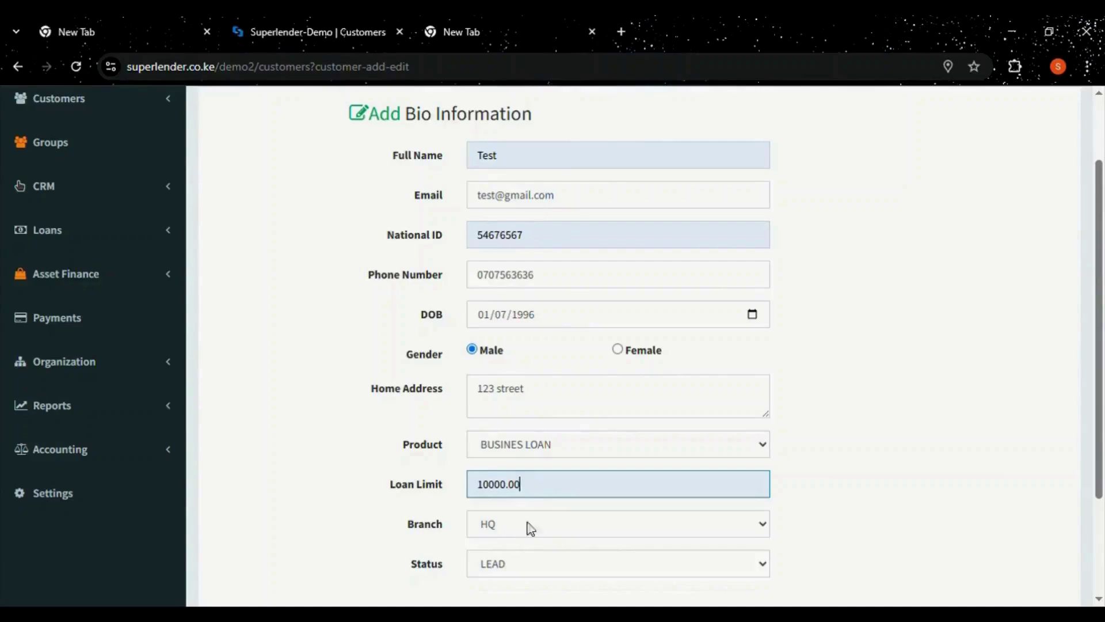
left_click_drag(1097, 314, 1098, 358)
left_click(709, 445)
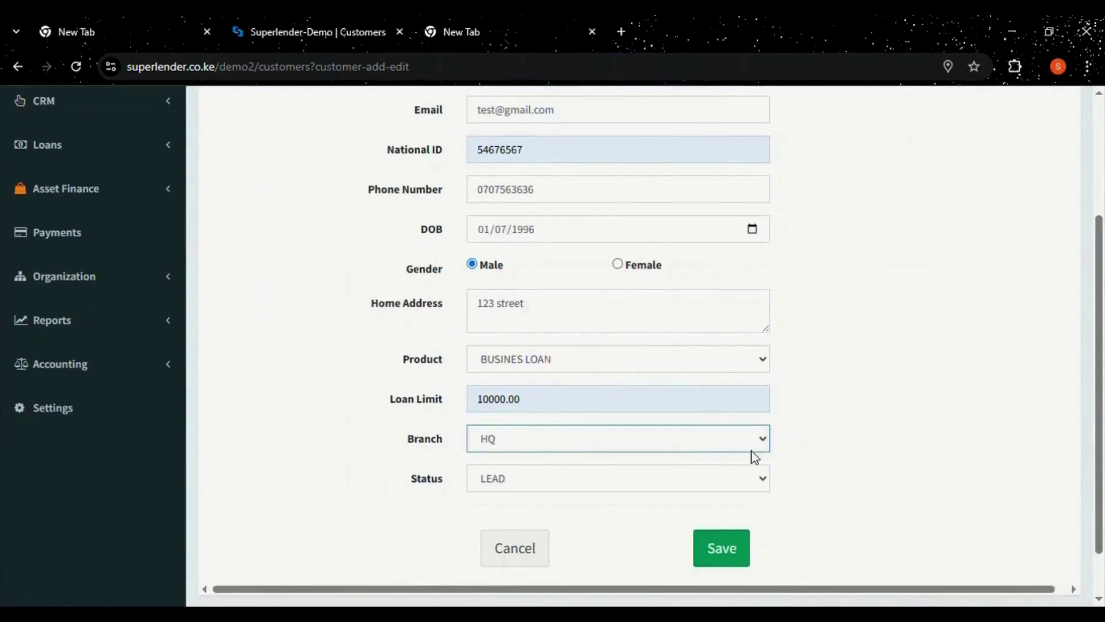
left_click(809, 457)
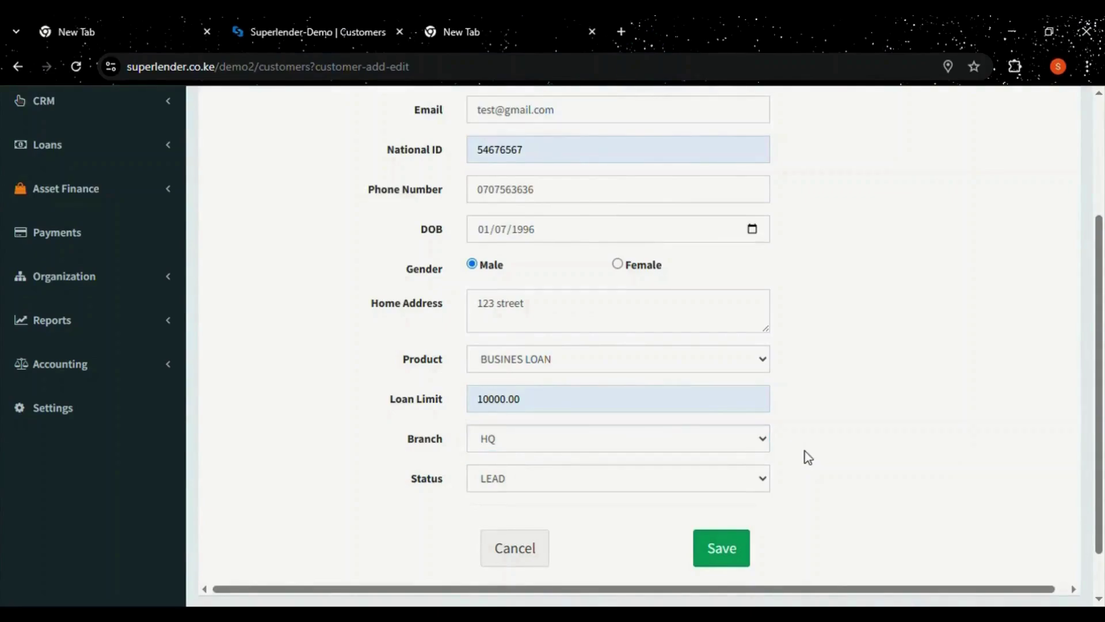
left_click(722, 549)
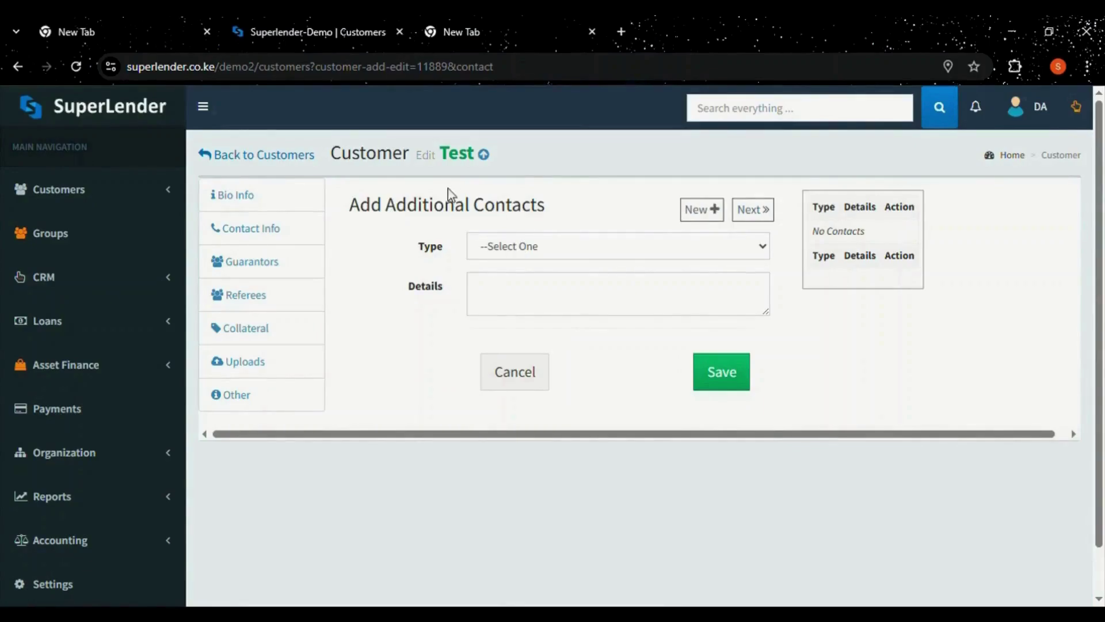
Save an Alternative Phone contact with the customer's second number, then continue to Guarantors.
left_click(530, 251)
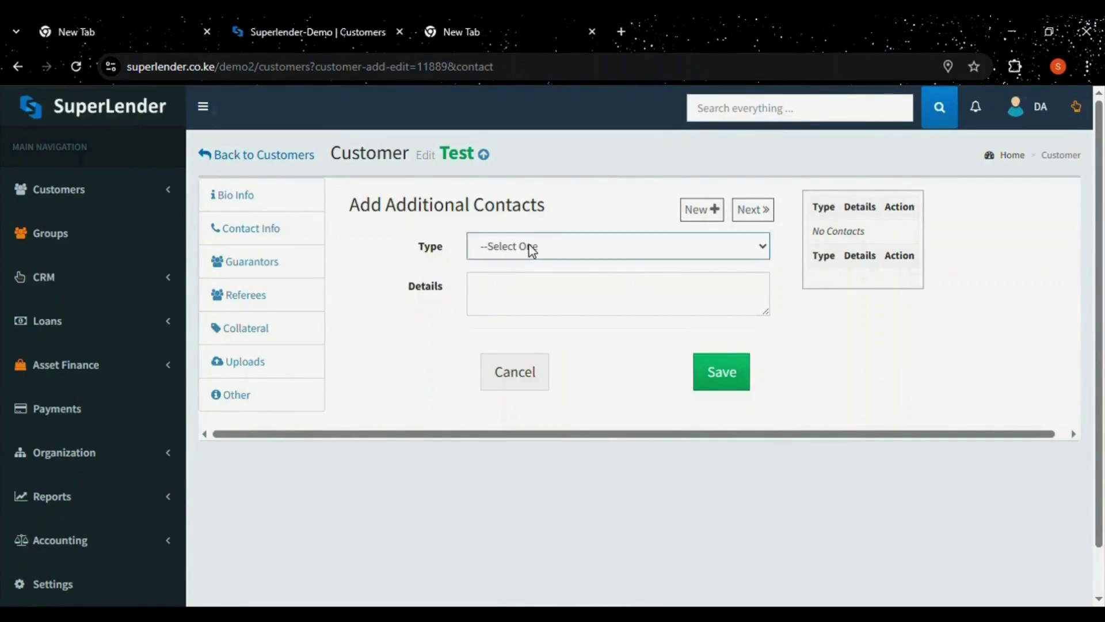
left_click(534, 296)
left_click(541, 297)
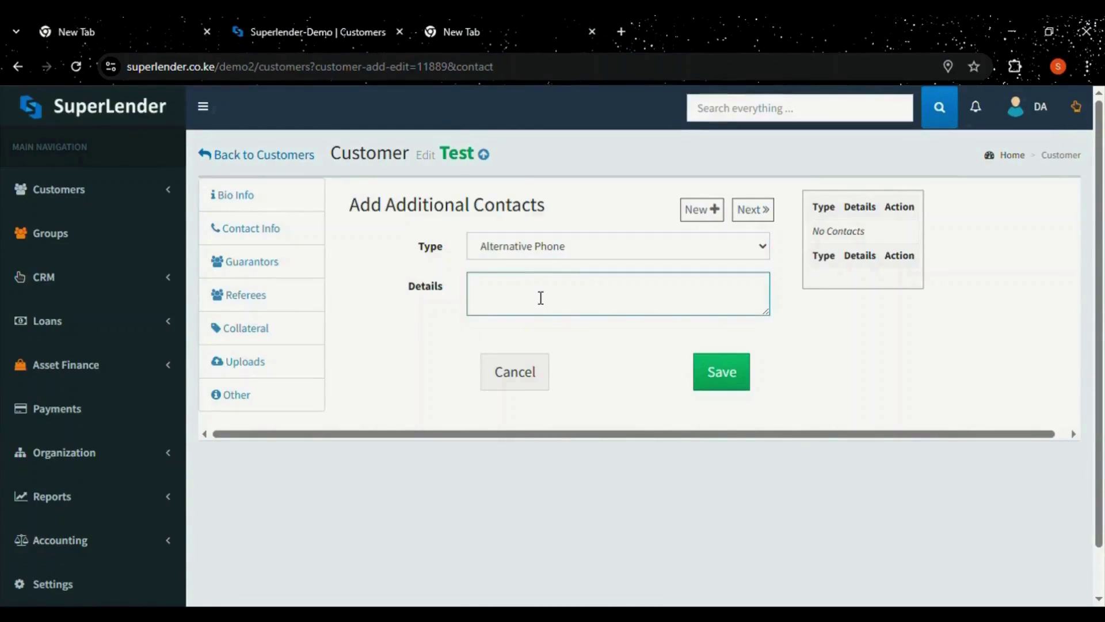
left_click(729, 381)
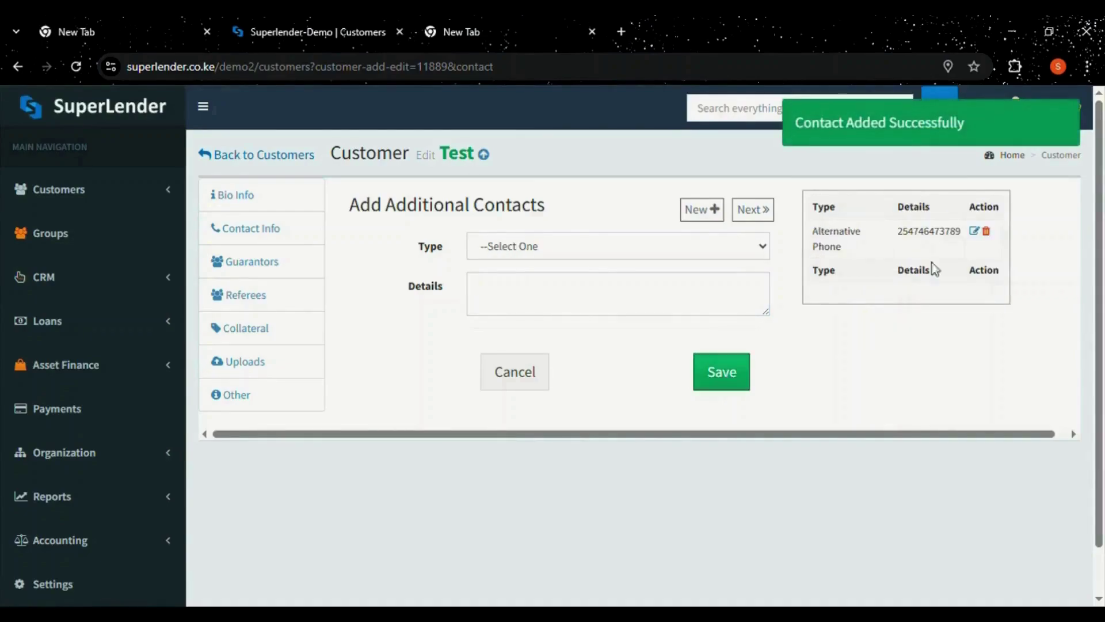
left_click(974, 231)
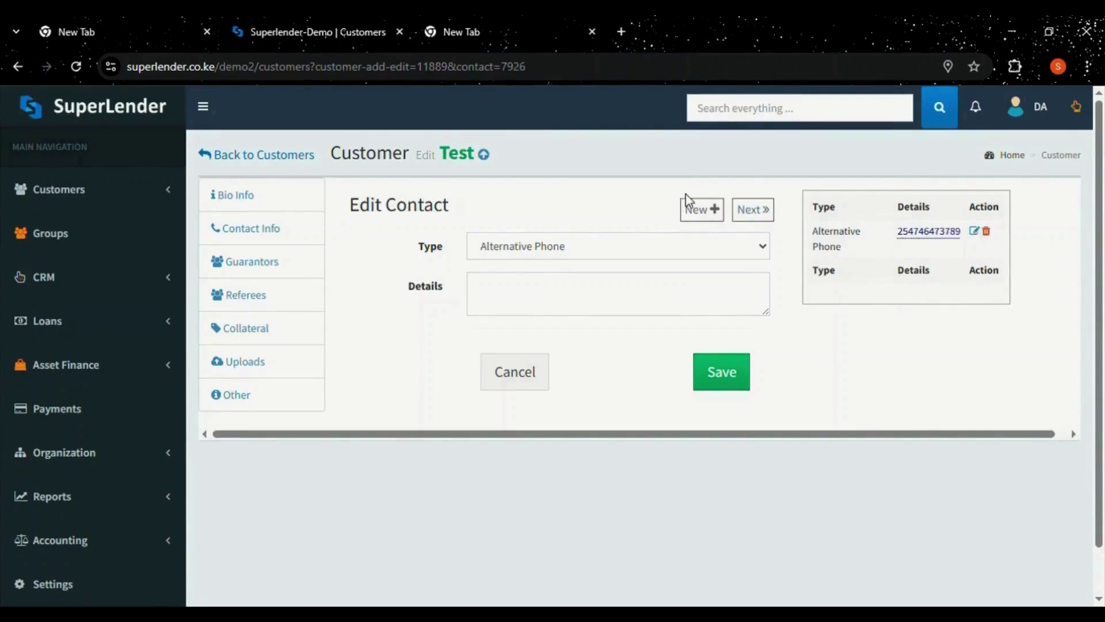
left_click(748, 211)
Fill the guarantor's full name and national ID from the autofill suggestions.
left_click(506, 256)
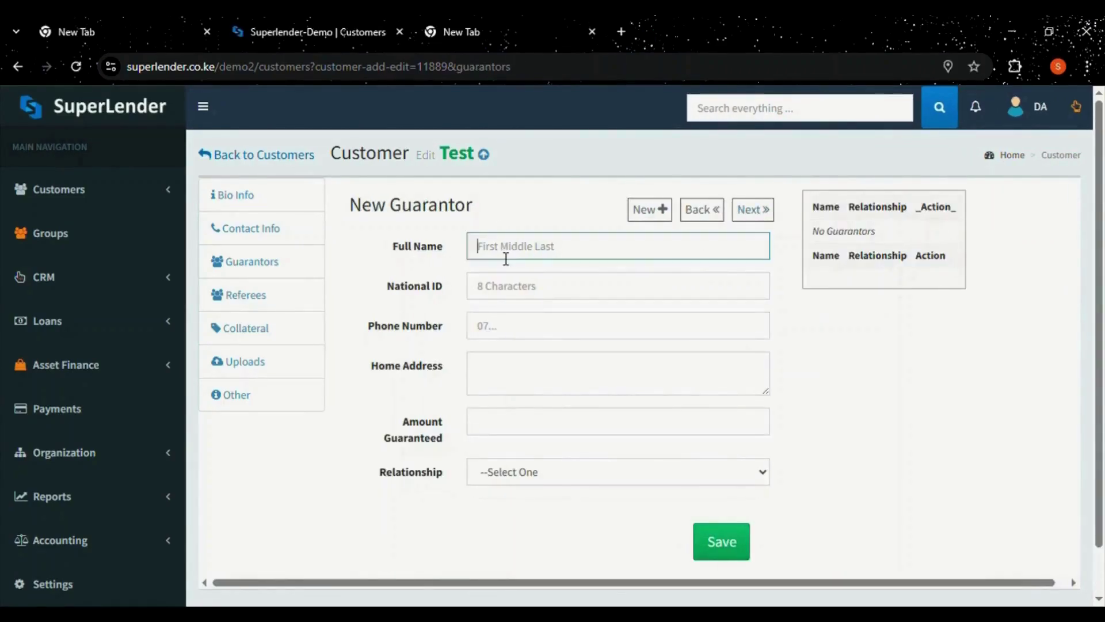
left_click(570, 322)
left_click(531, 292)
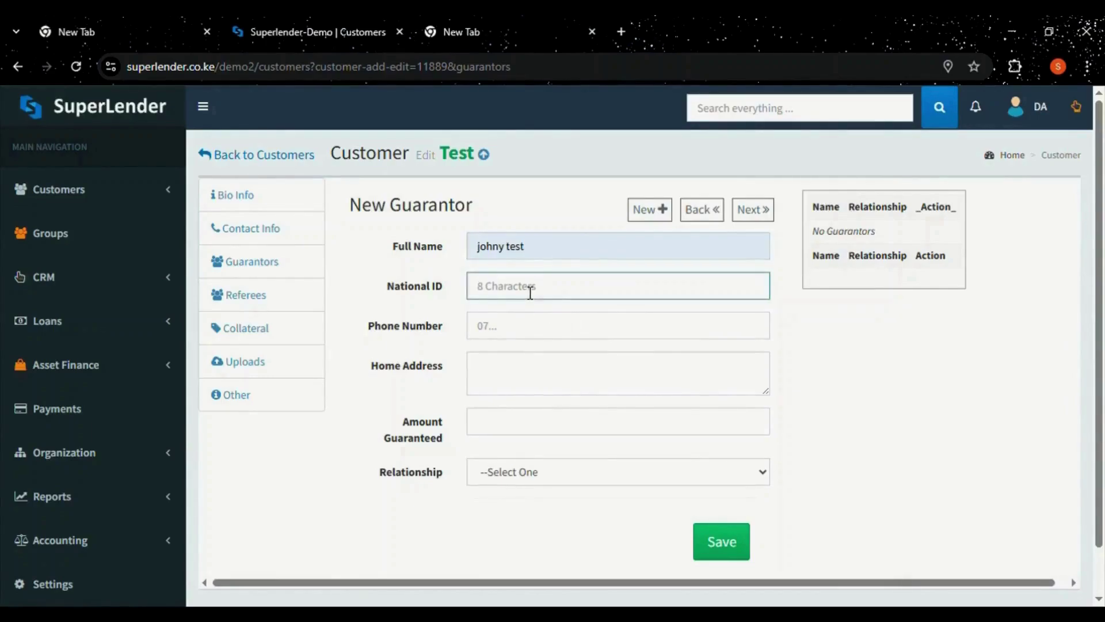
left_click(563, 336)
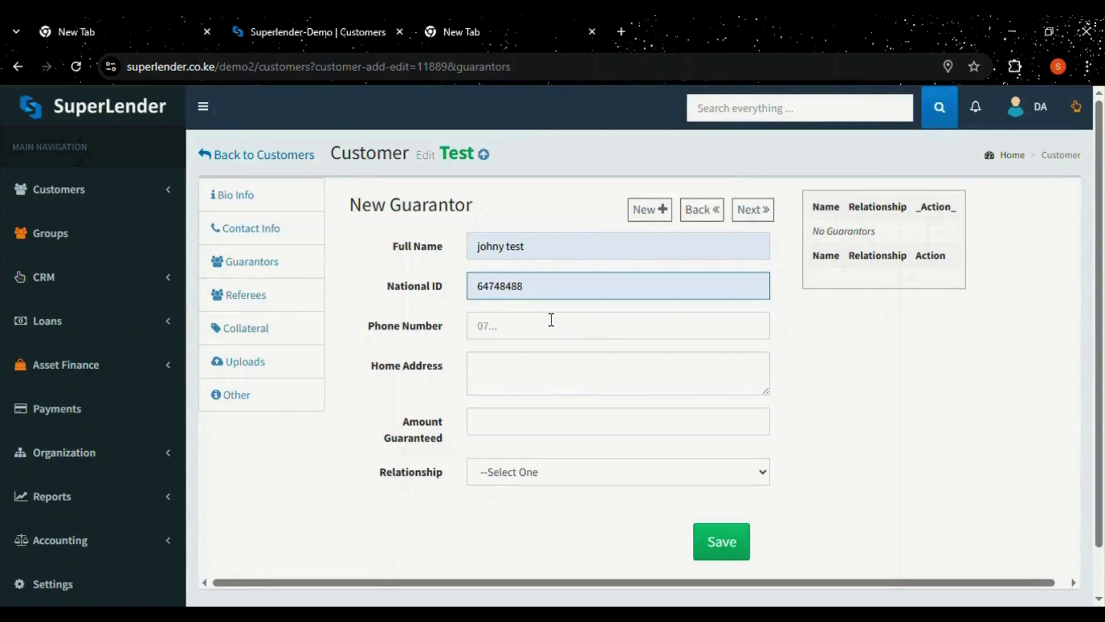
Enter the guarantor's phone, home address and a 6000 guaranteed amount, then save.
left_click(523, 339)
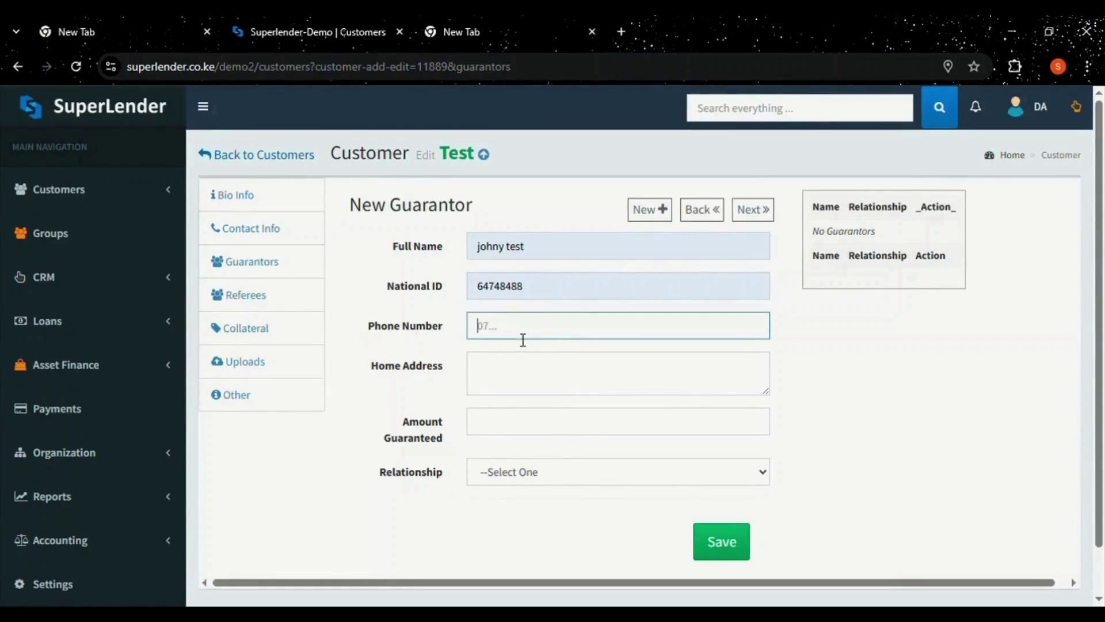
left_click(510, 381)
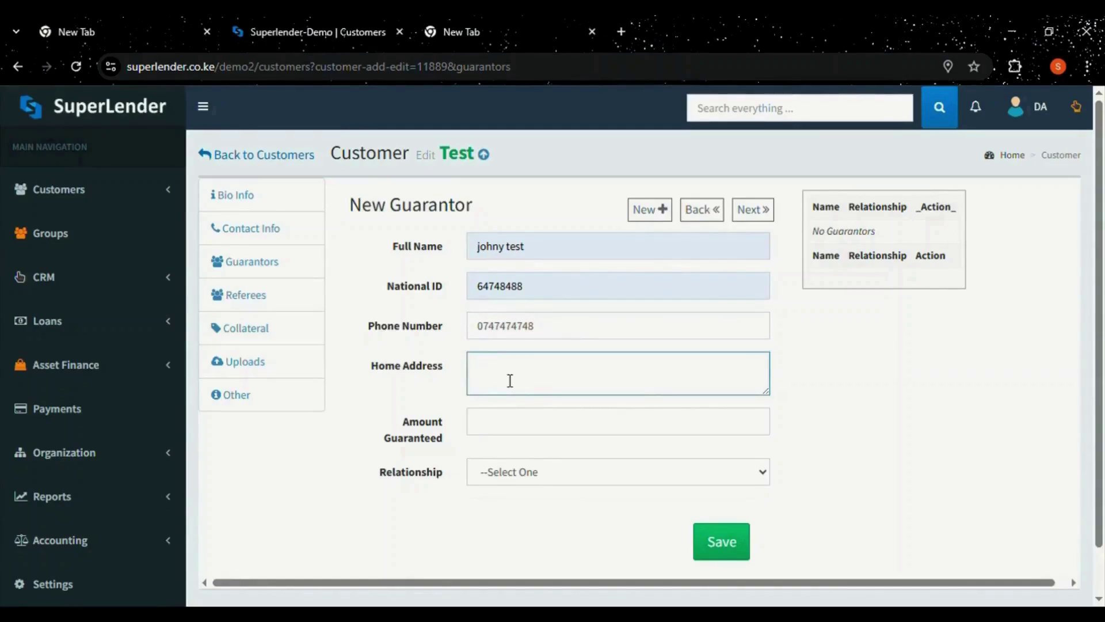
type("ruaka")
left_click(507, 435)
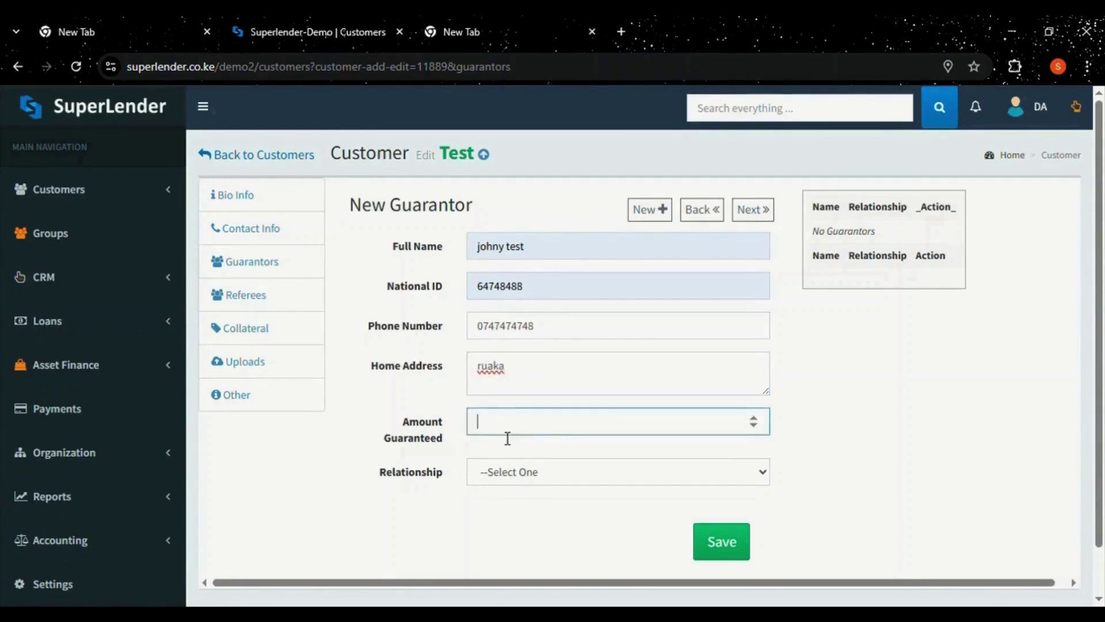
type("6000")
left_click(540, 472)
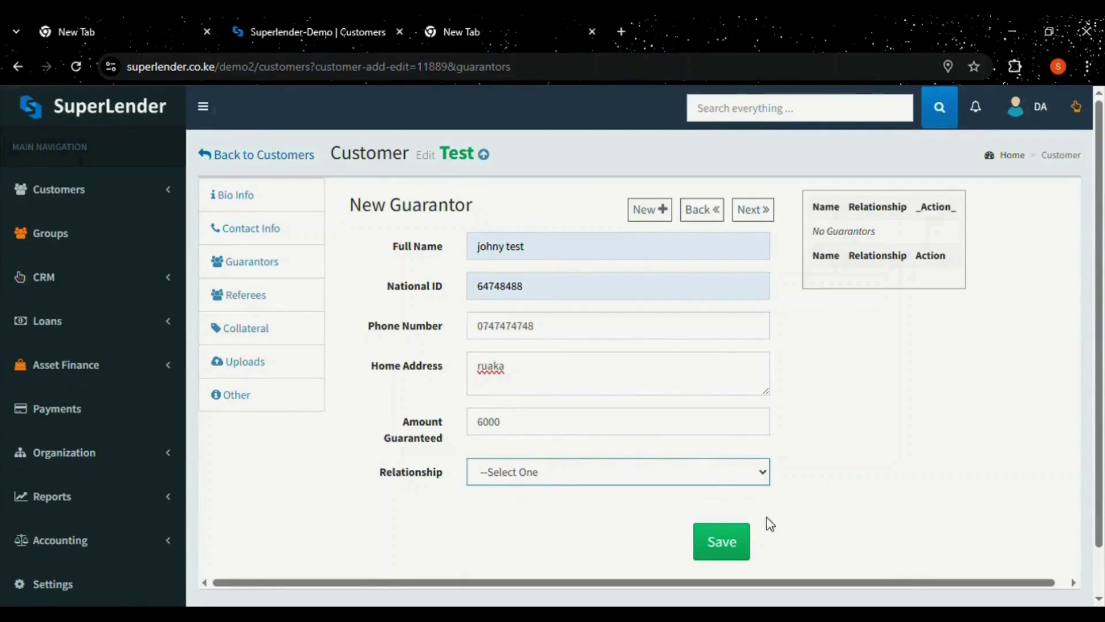
left_click(747, 539)
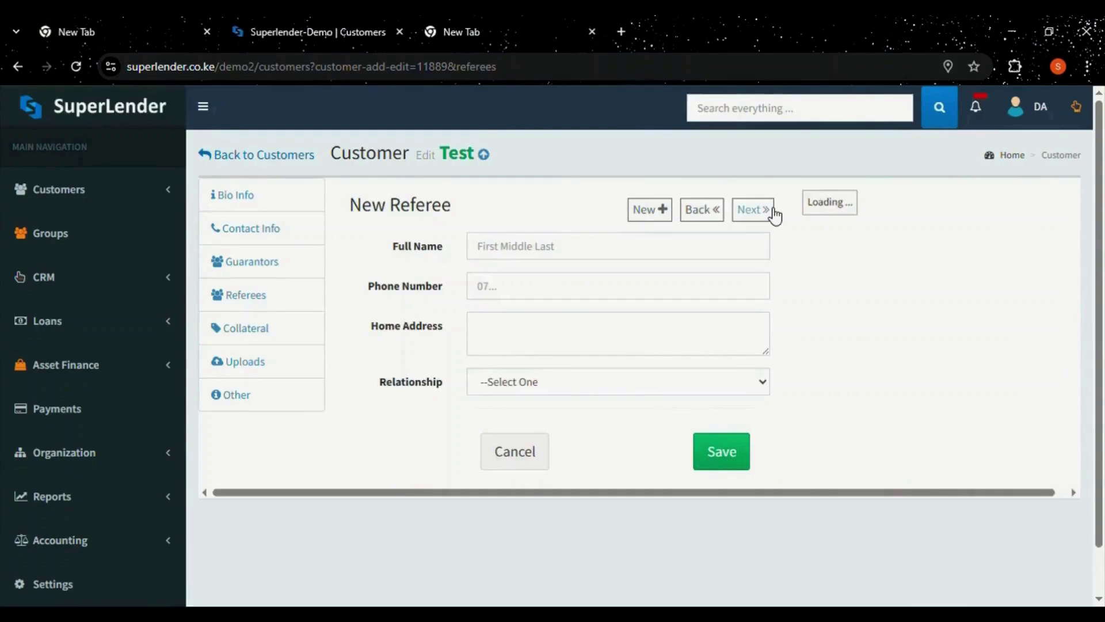
Enter the referee's full name, phone number and home address.
left_click(552, 252)
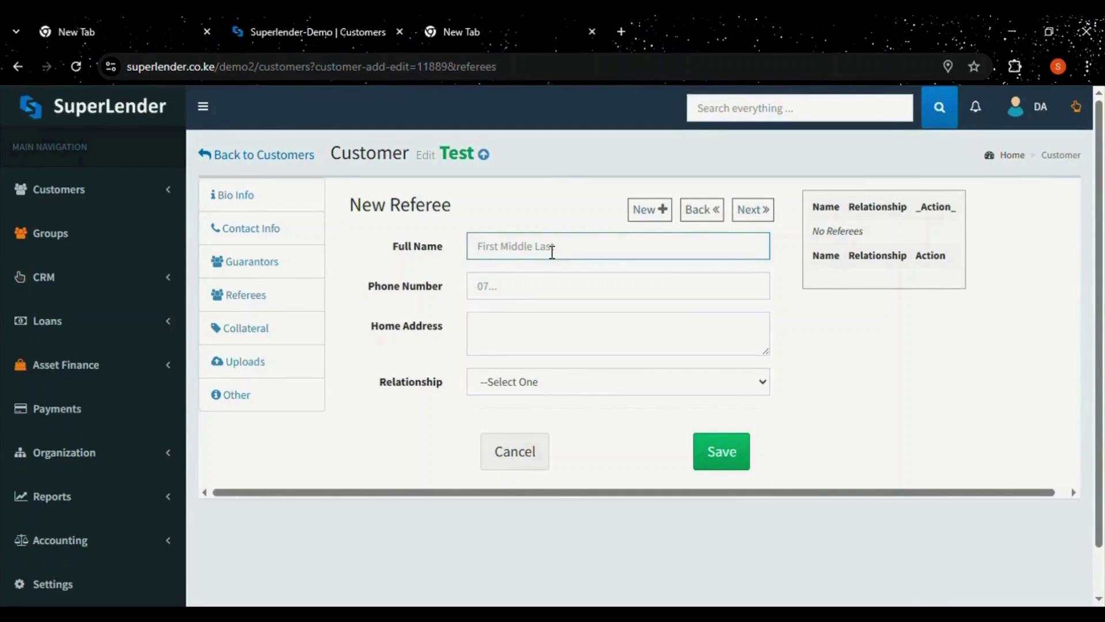
type("Test User")
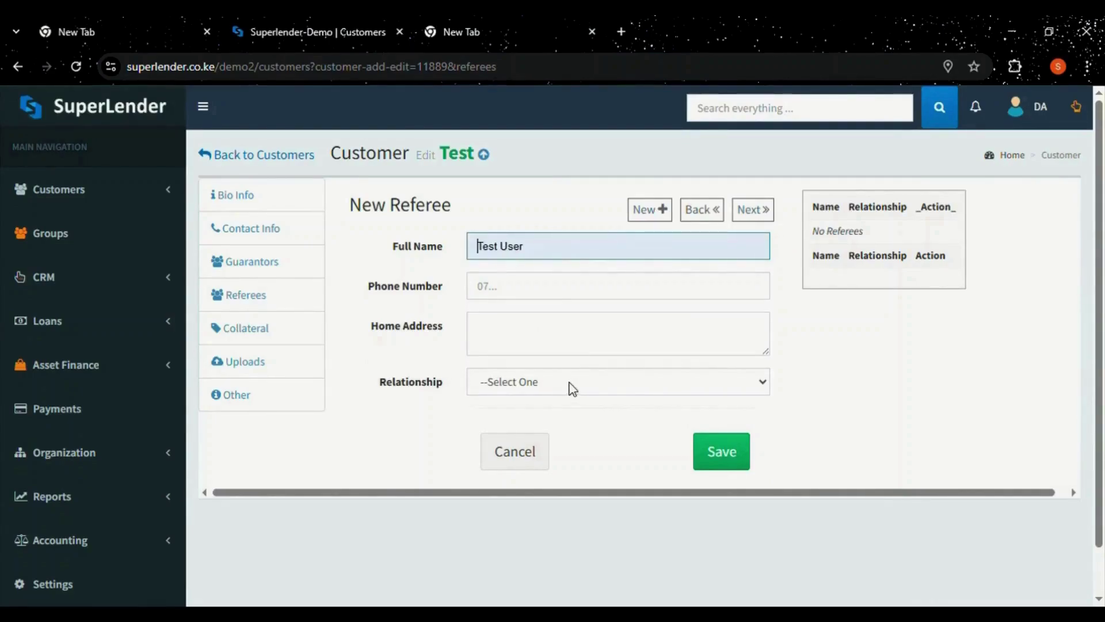
left_click(508, 295)
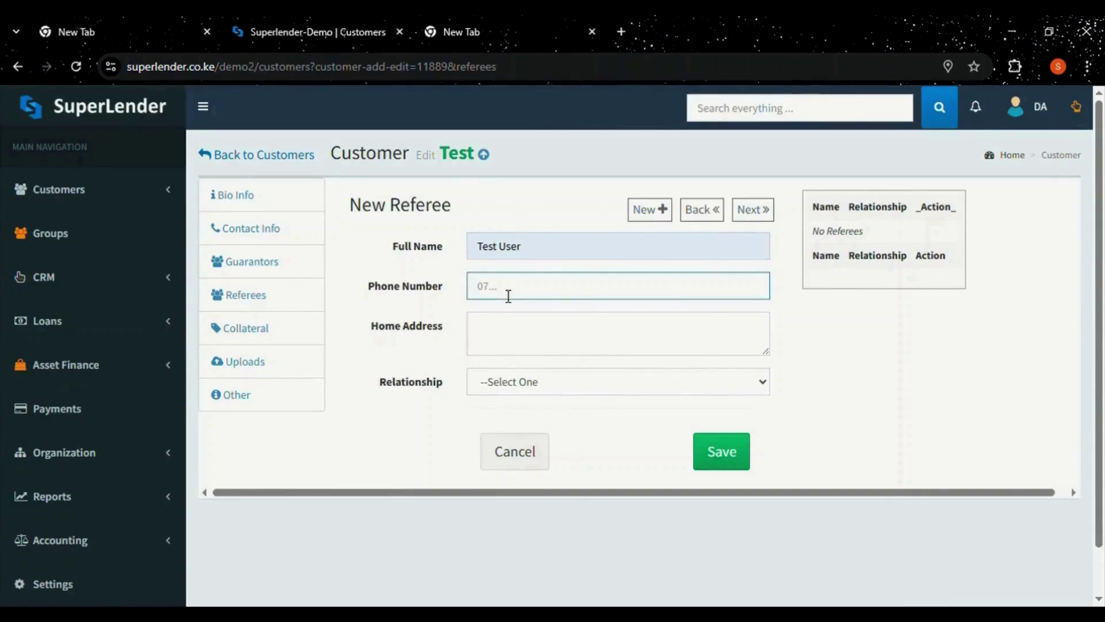
left_click(510, 343)
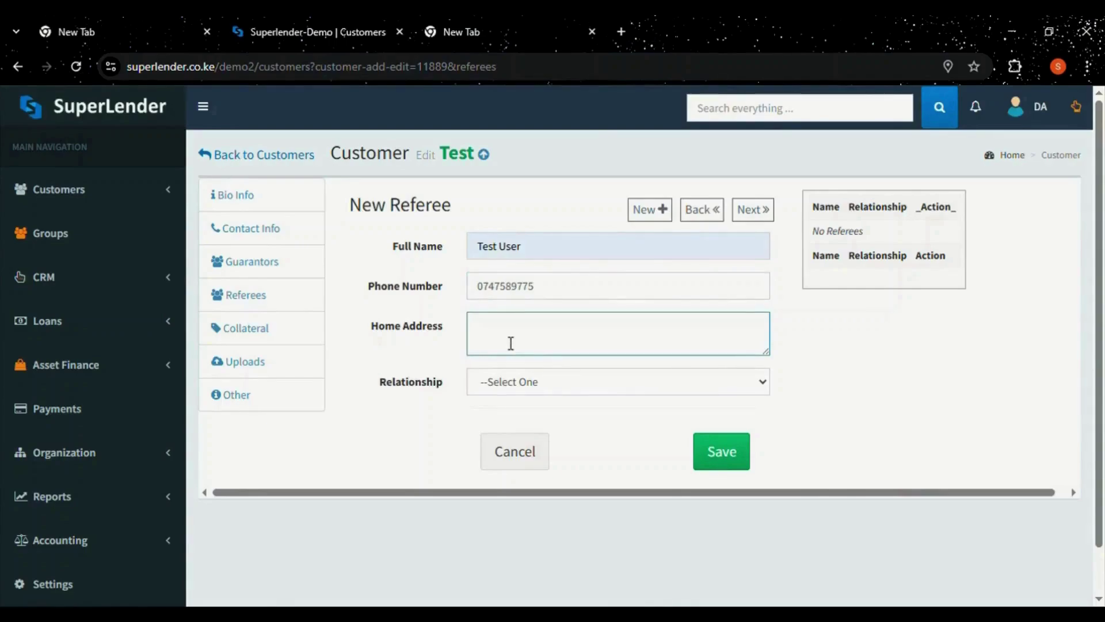
type("ngong road")
Set the referee's relationship to Friend, save the referee, and continue to collateral.
left_click(582, 374)
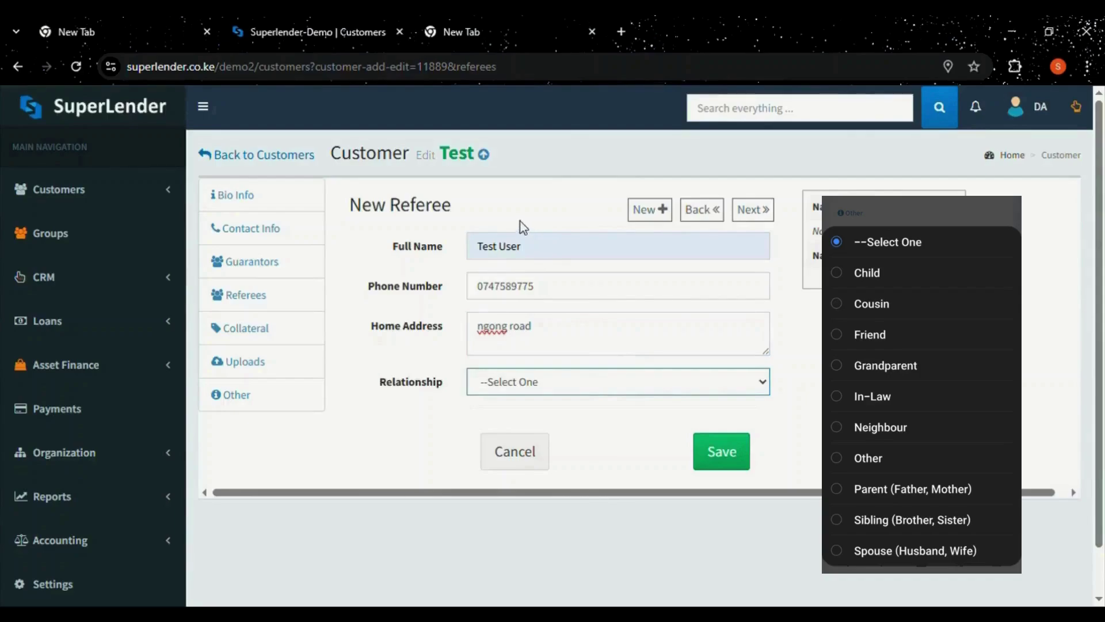
key("f")
left_click(740, 459)
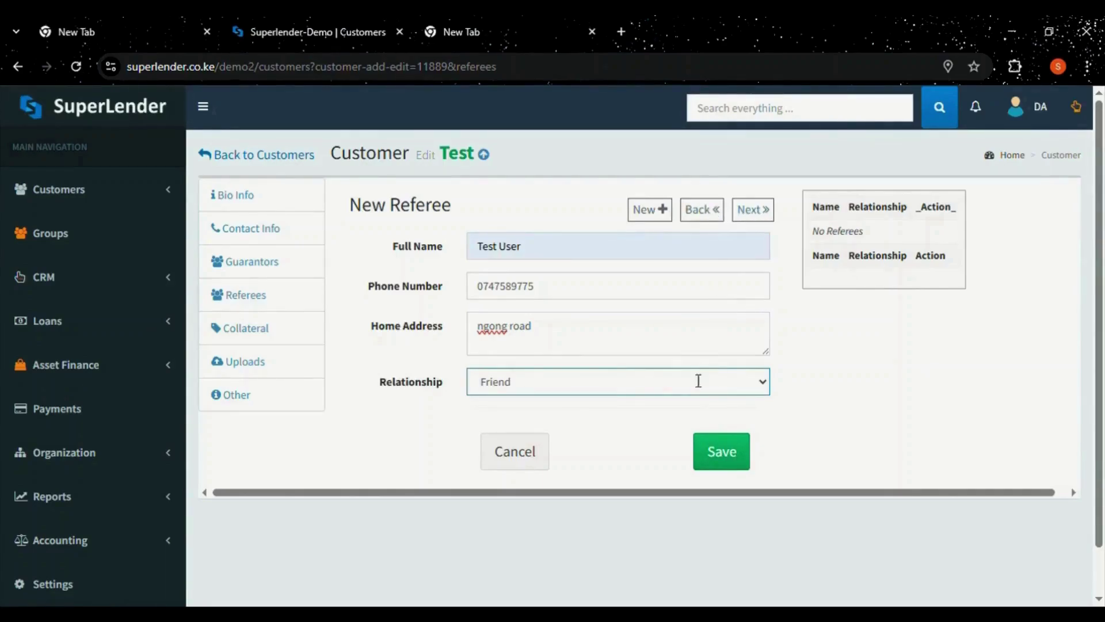
left_click(713, 454)
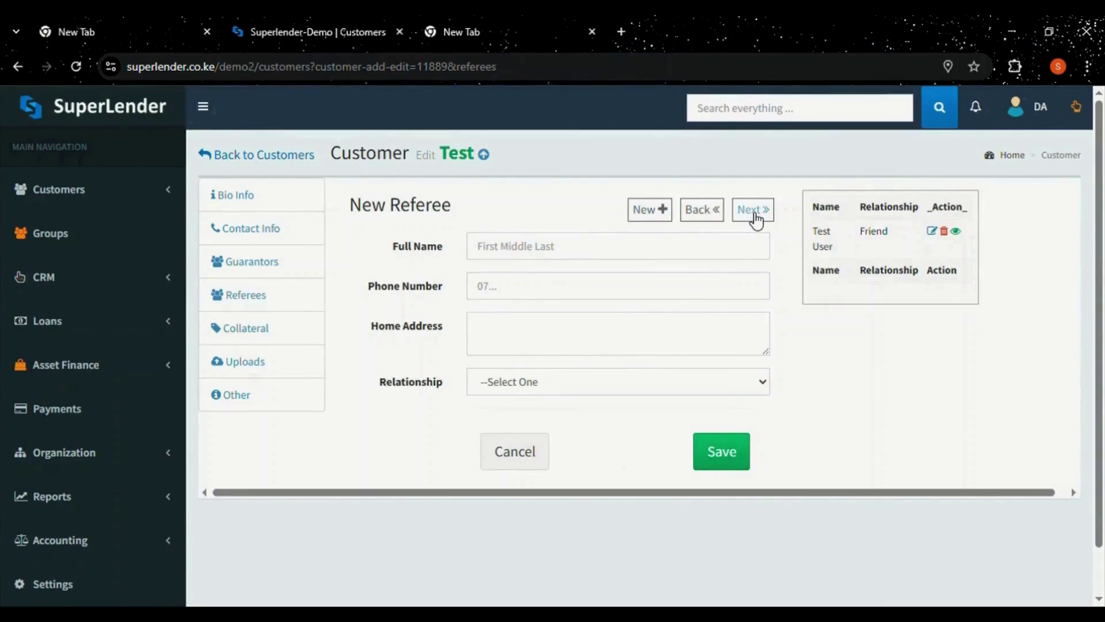
left_click(754, 213)
left_click(514, 253)
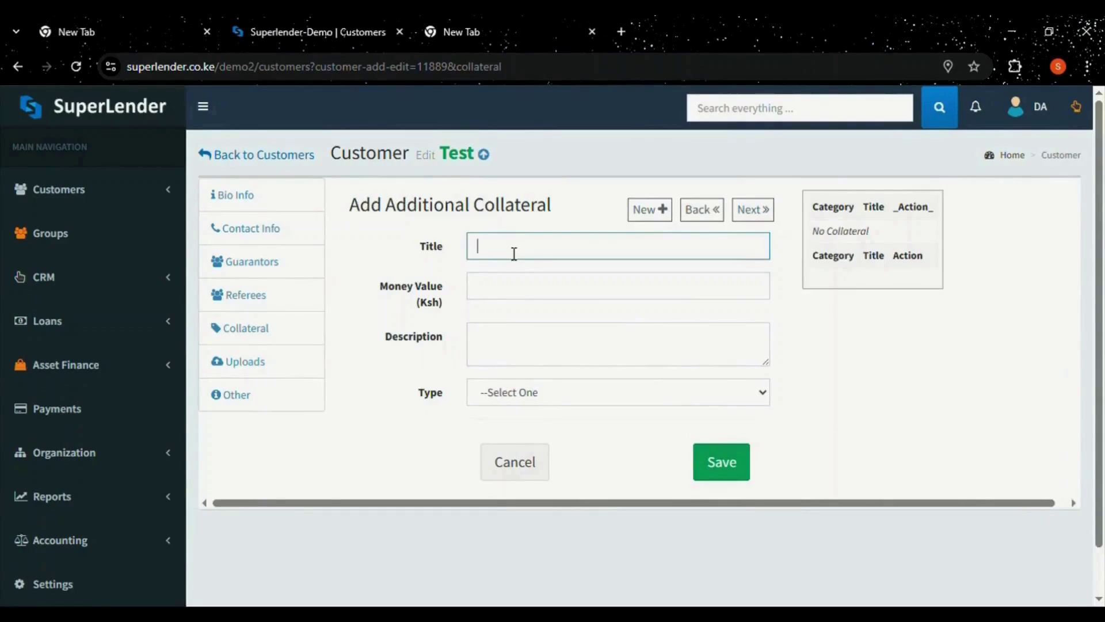
Save 'vision tv' collateral worth 10000 as Business Electronics, then continue to uploads.
type("vision tv")
left_click(511, 285)
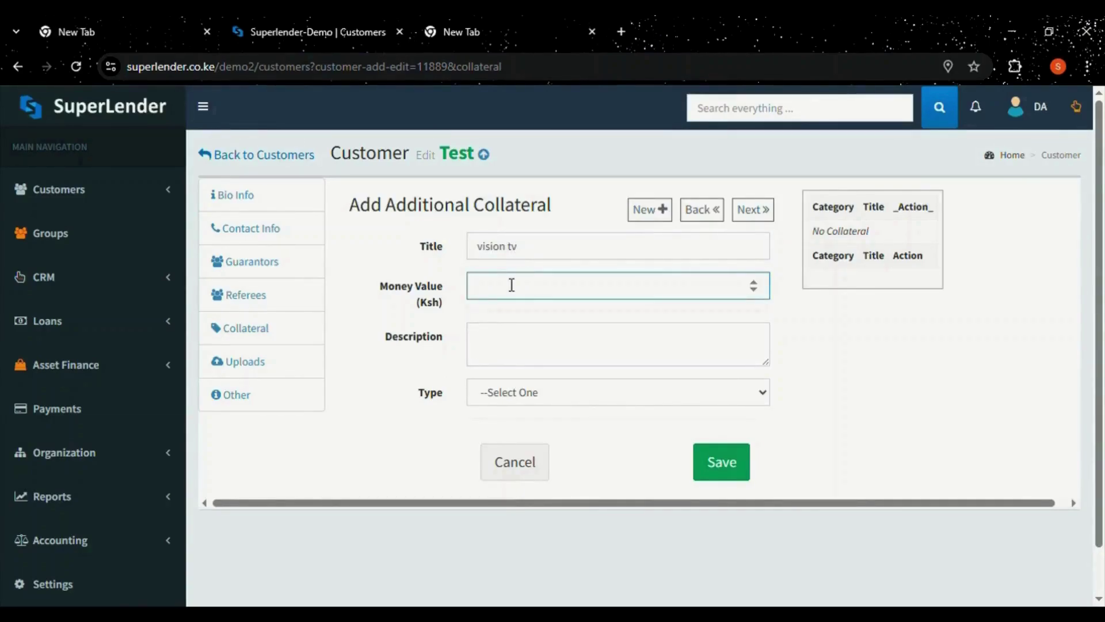
type("10000")
left_click(500, 351)
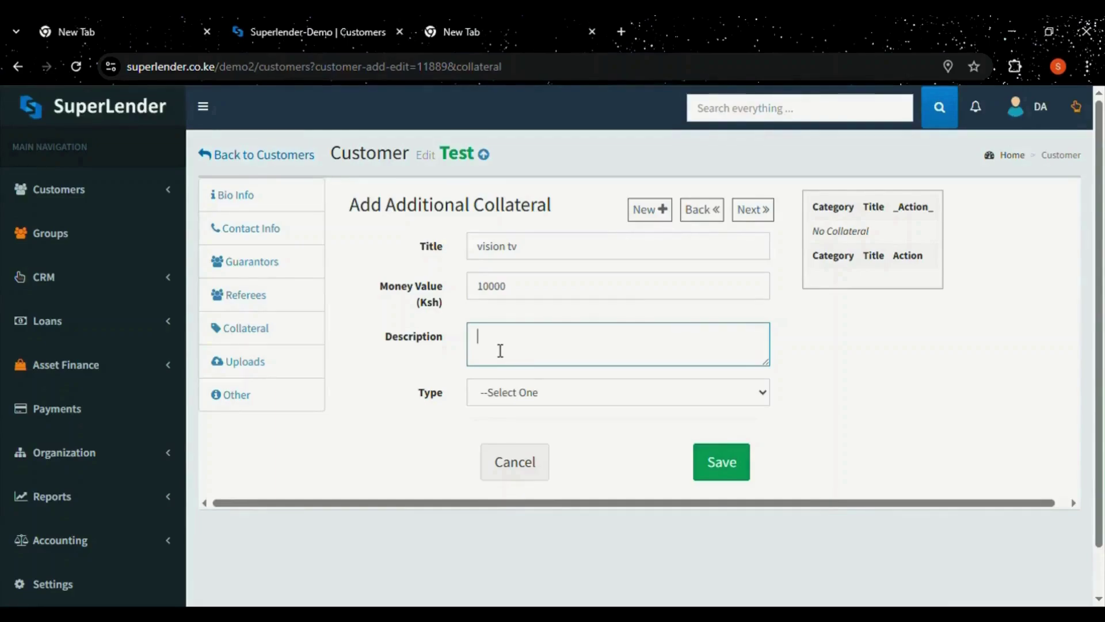
type("vision tv")
left_click(559, 393)
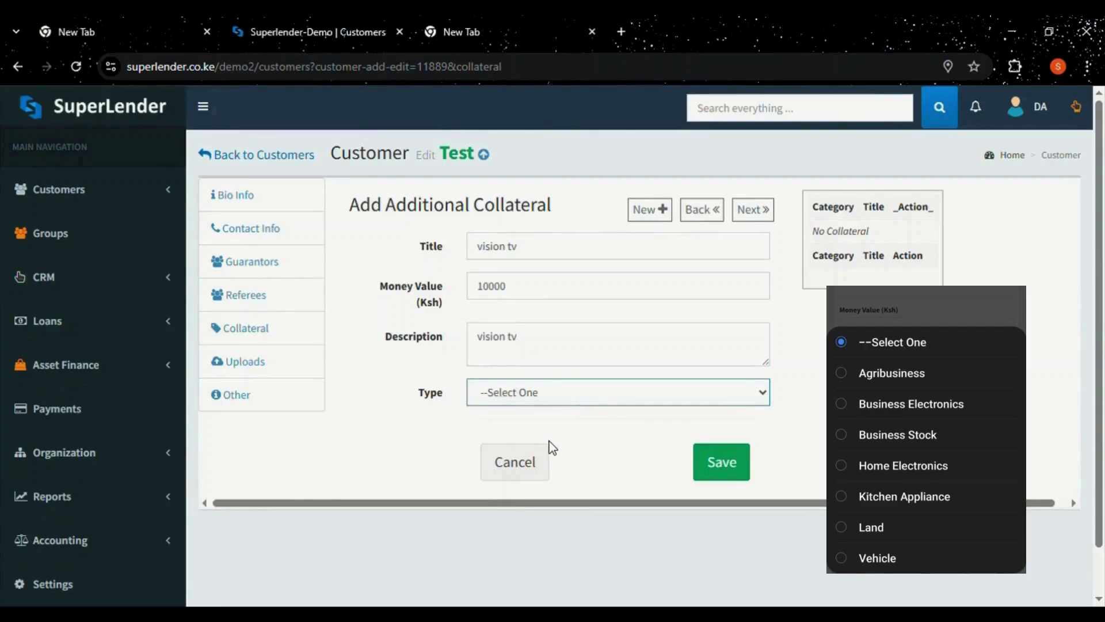
left_click(517, 467)
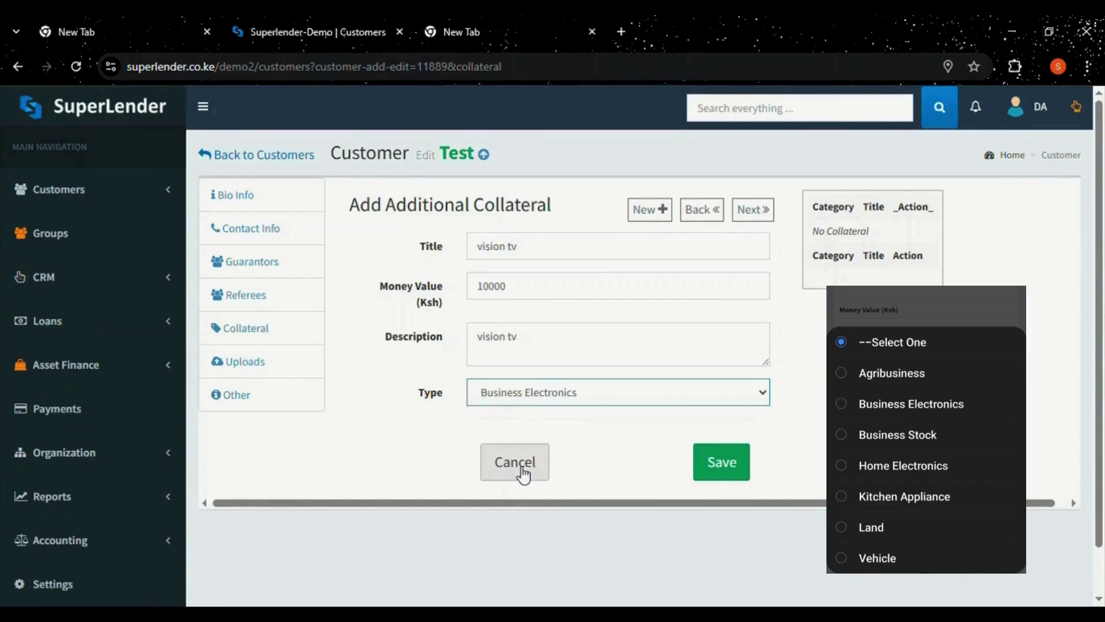
left_click(735, 463)
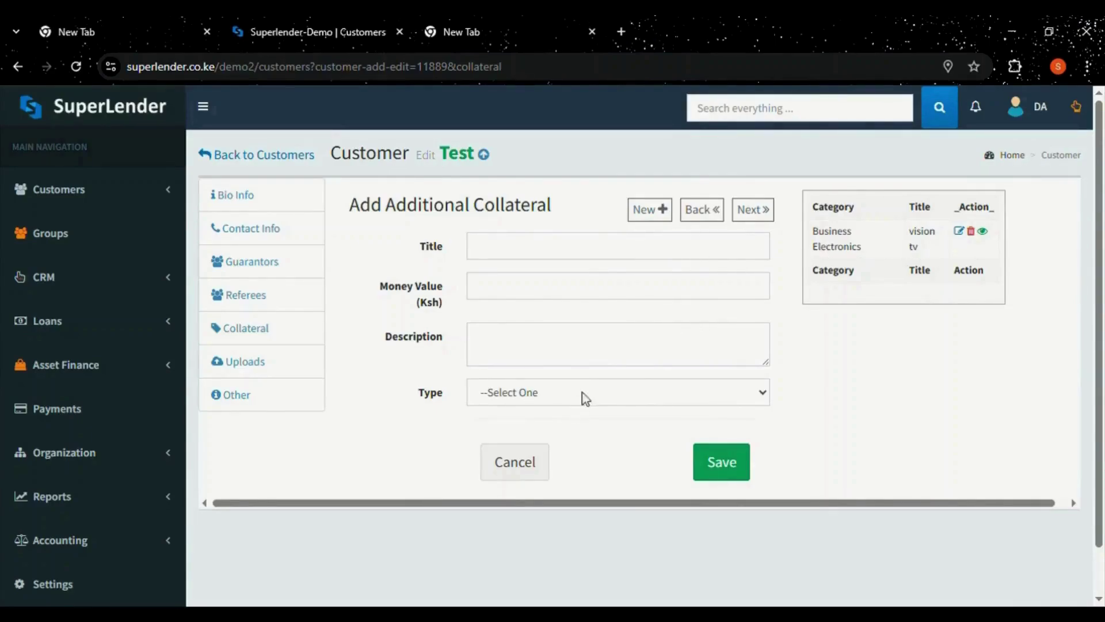
left_click(769, 214)
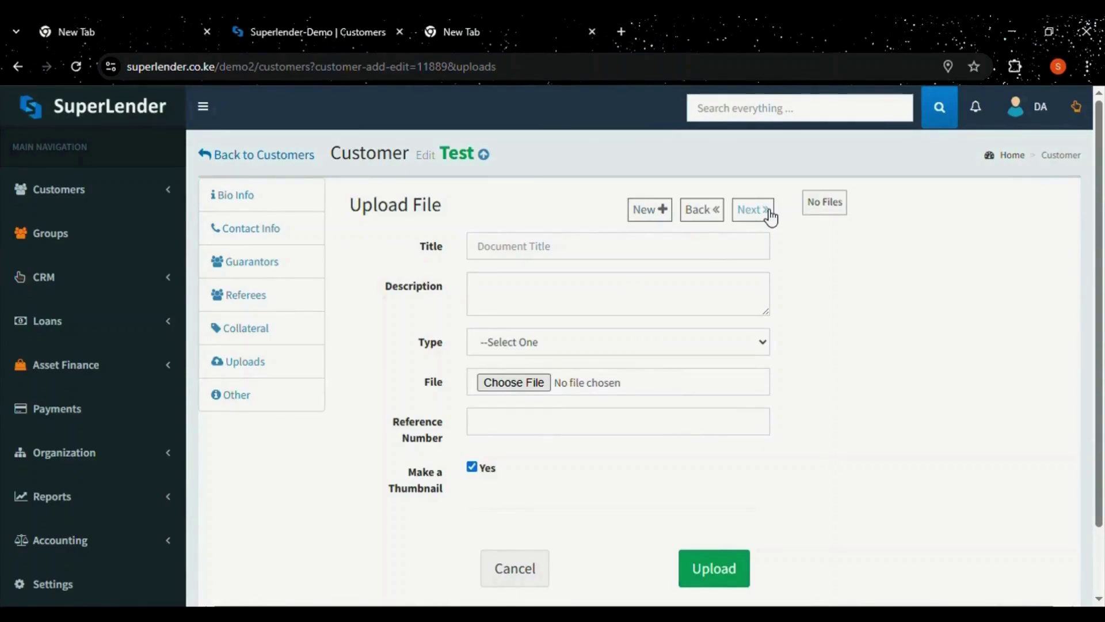
Title and describe the document 'passport photo' and set its type to Passport Photo.
left_click(529, 252)
type("pass")
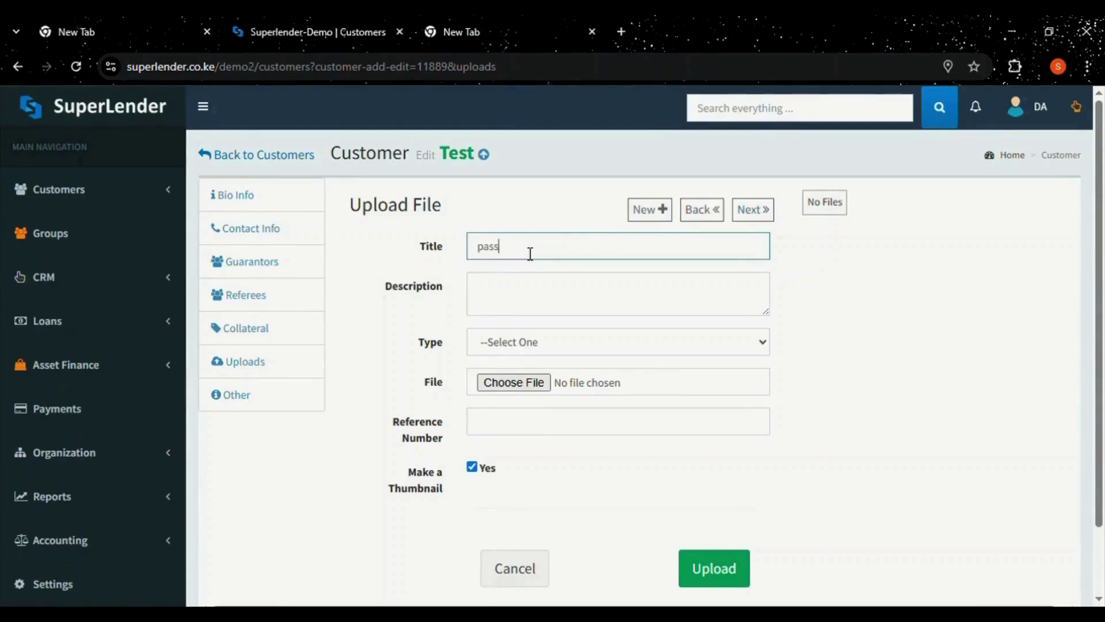
type("port photo")
left_click(521, 301)
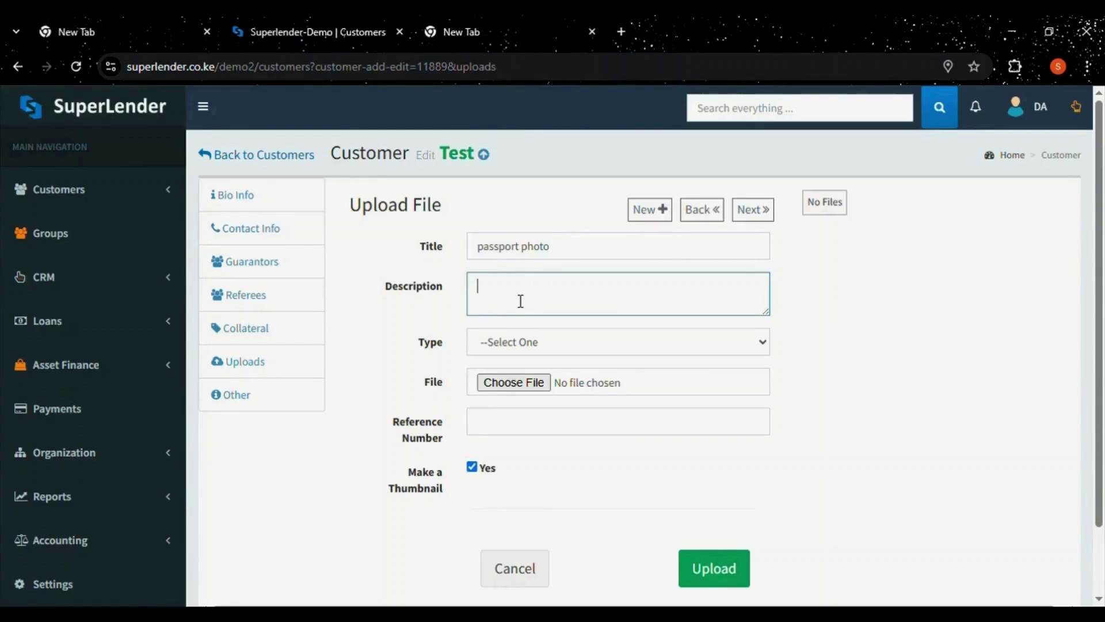
type("passport photo")
left_click(525, 342)
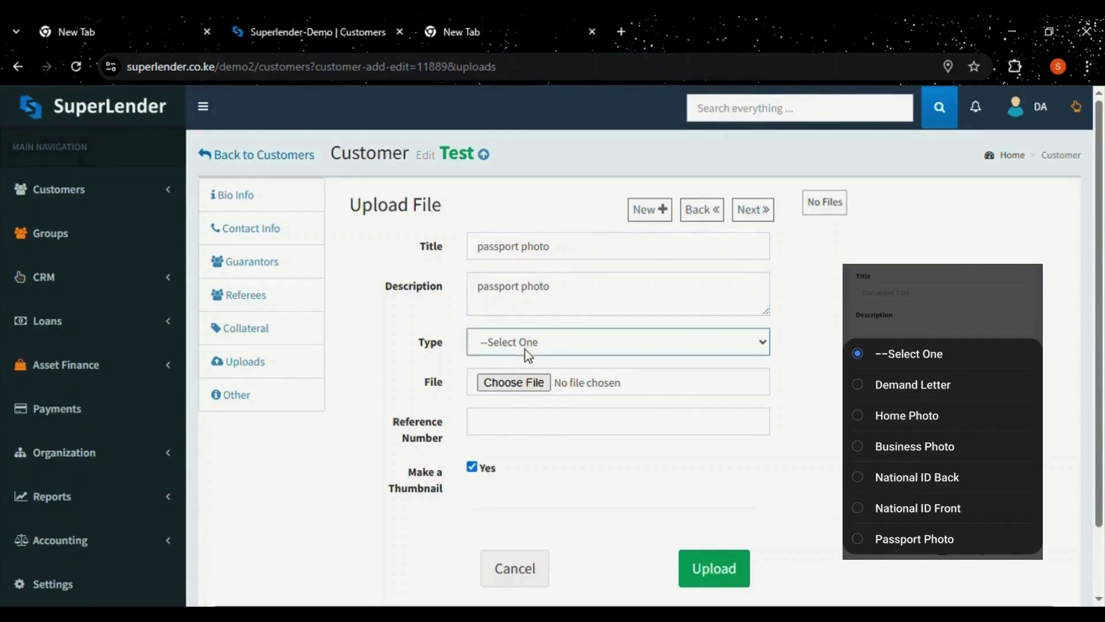
left_click(519, 492)
Upload woman-looking-her-phone.jpg and open the uploaded photo's file details.
left_click(504, 385)
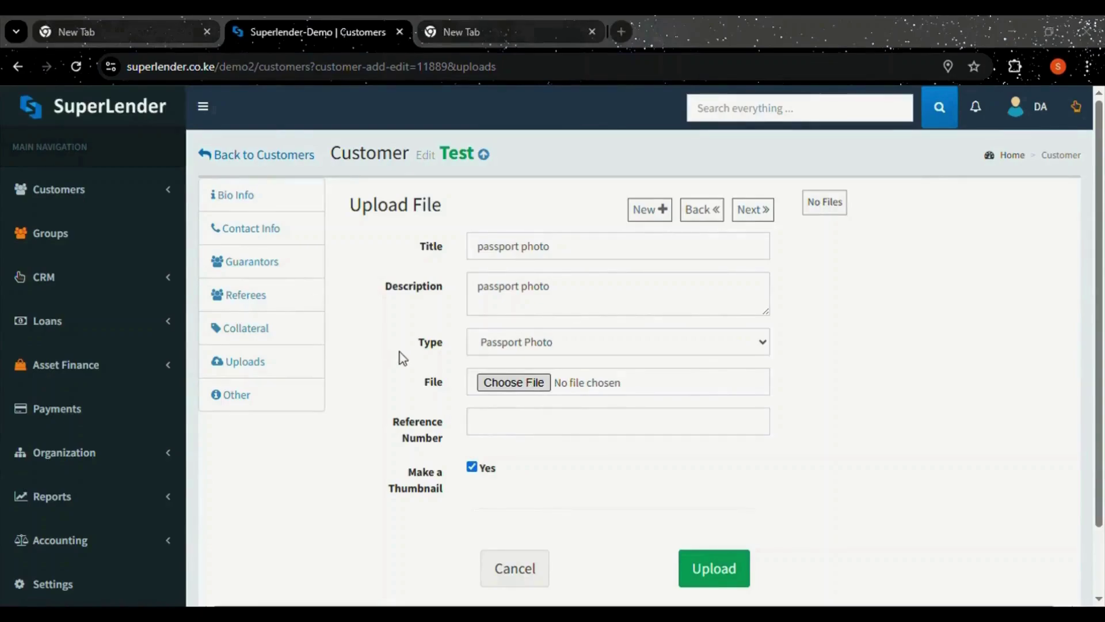
left_click(413, 377)
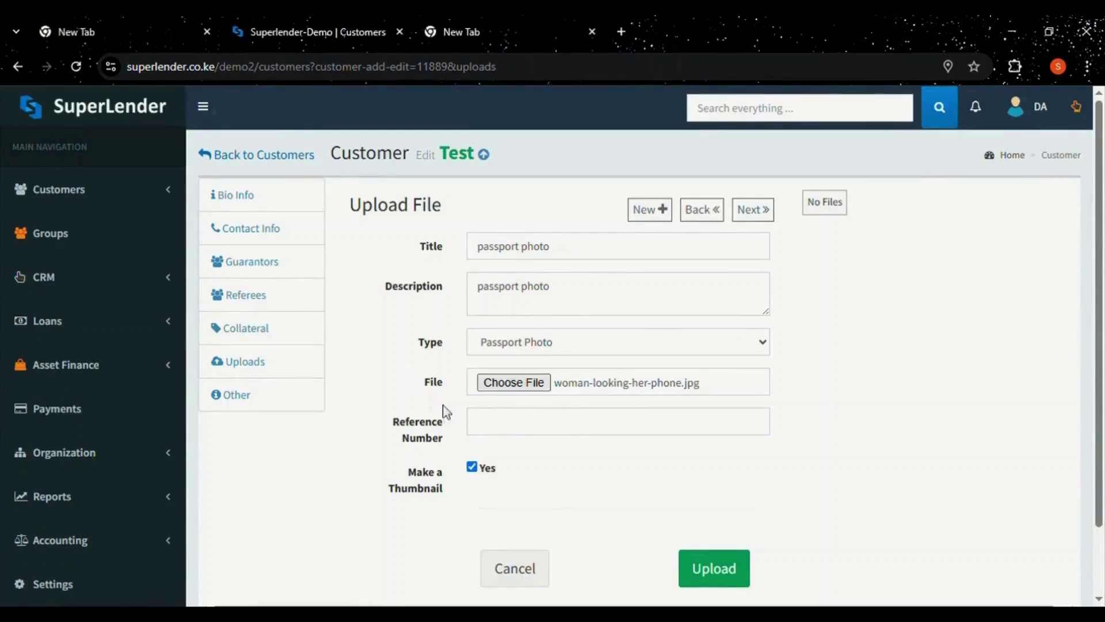
left_click(716, 569)
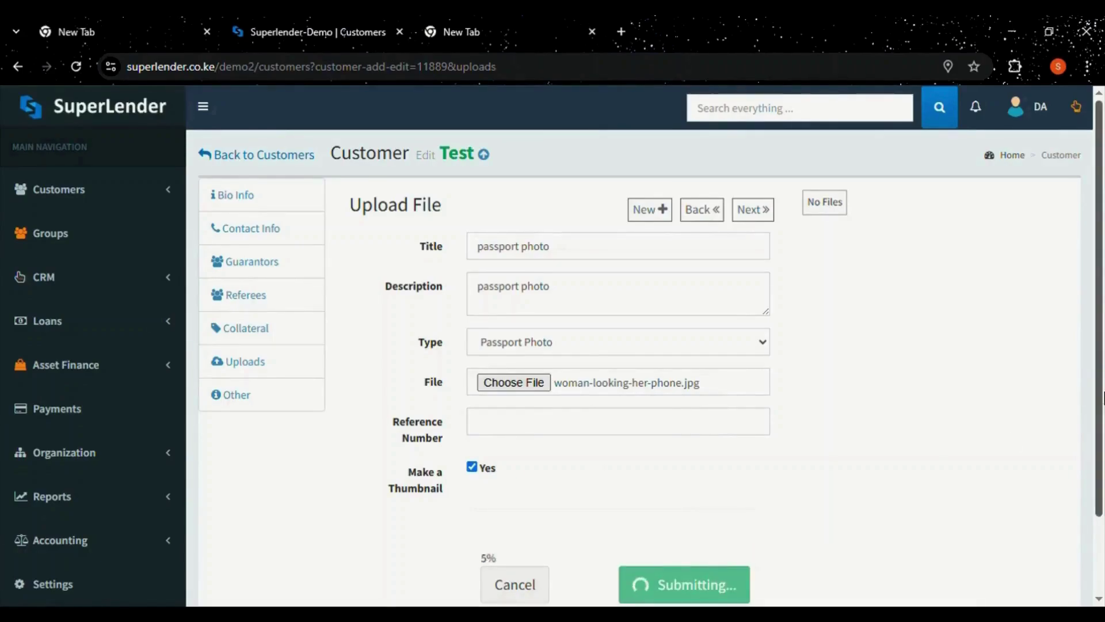
scroll(1103, 353, "down", 1)
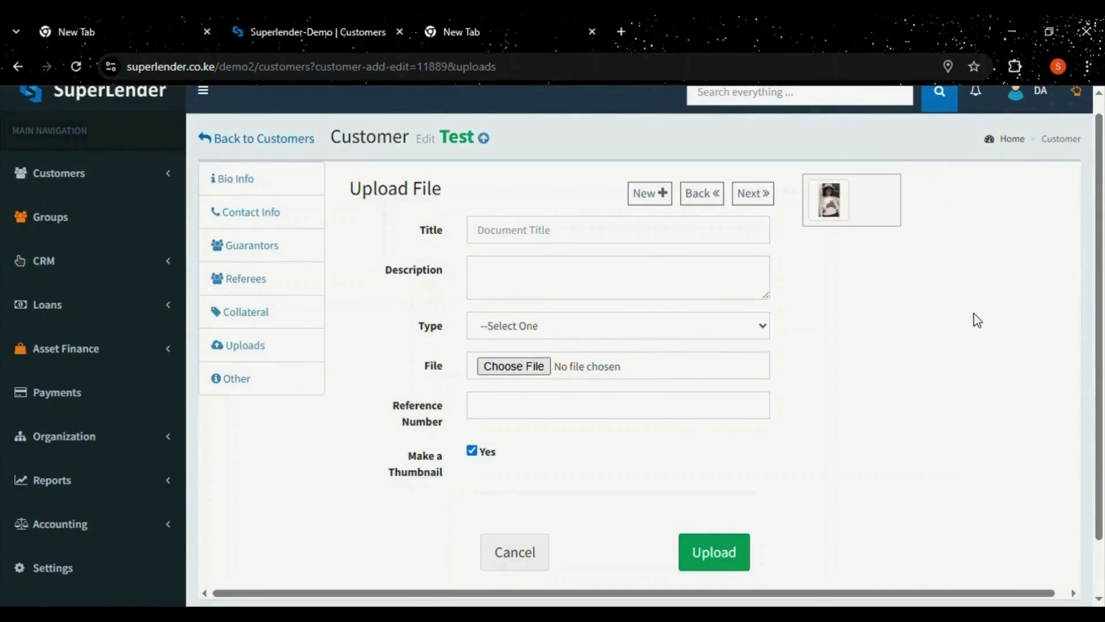
left_click_drag(1102, 203, 1104, 186)
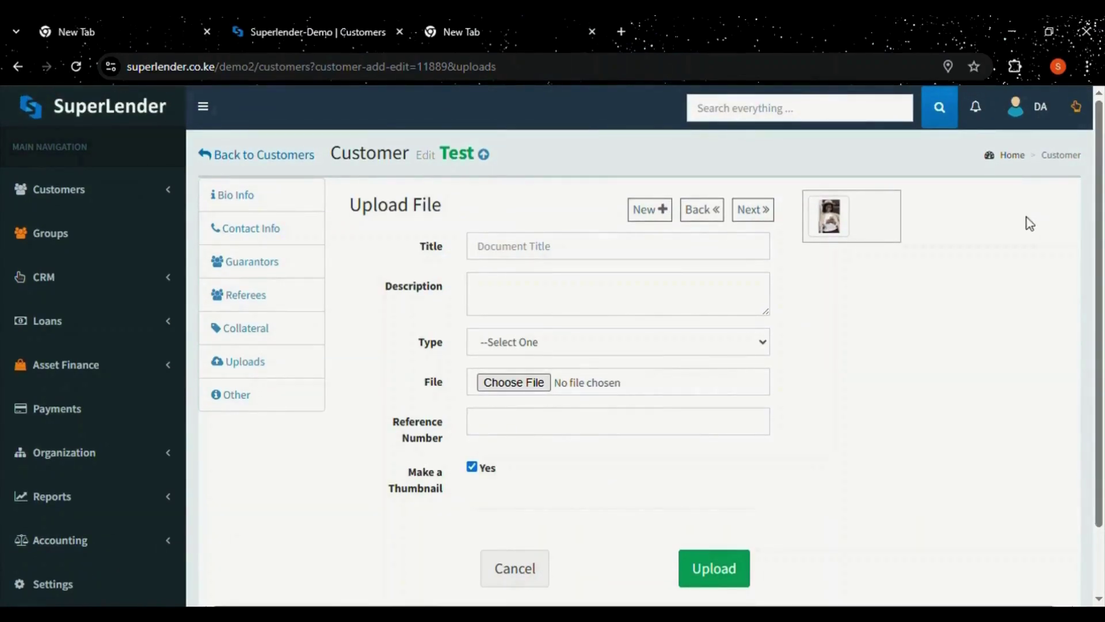
left_click(833, 217)
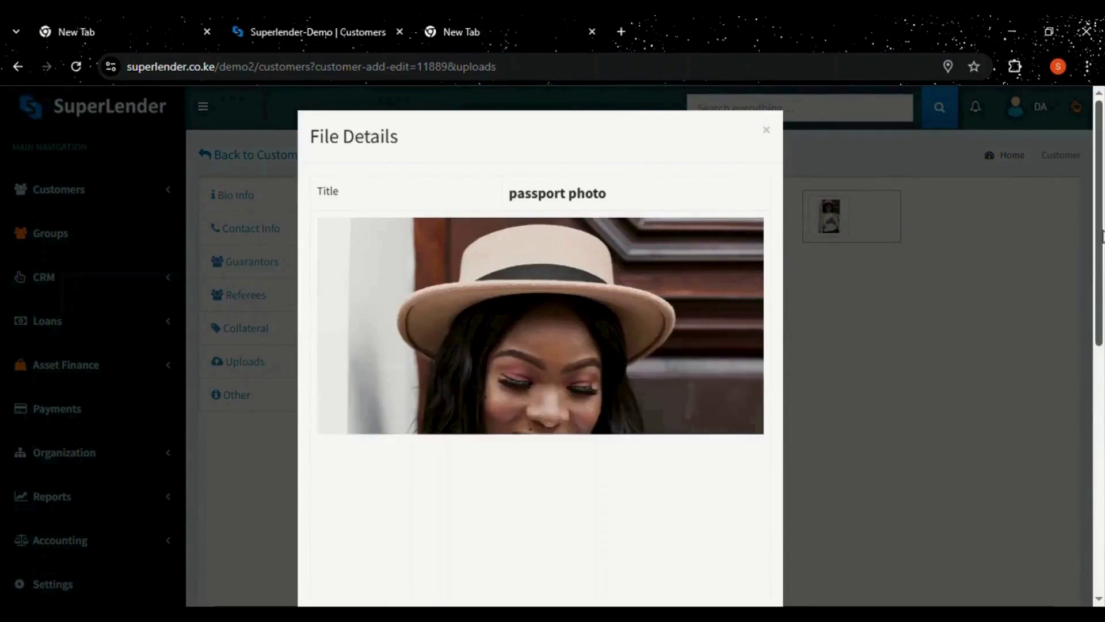
Close the photo details, advance to Other Info and finish the customer record.
left_click_drag(1101, 233, 1101, 462)
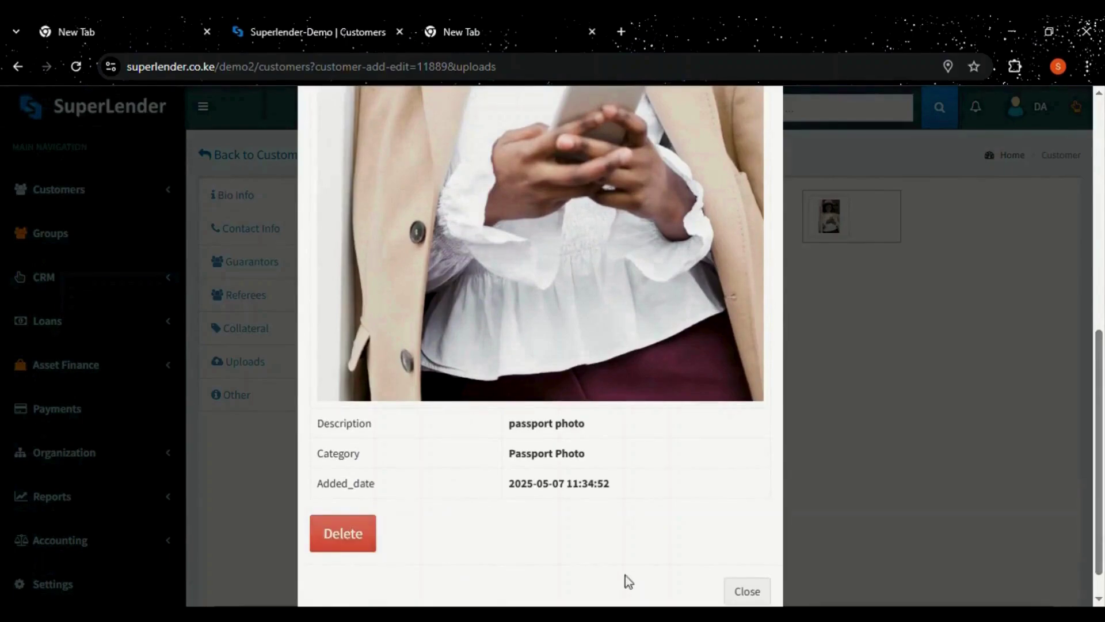
left_click(748, 592)
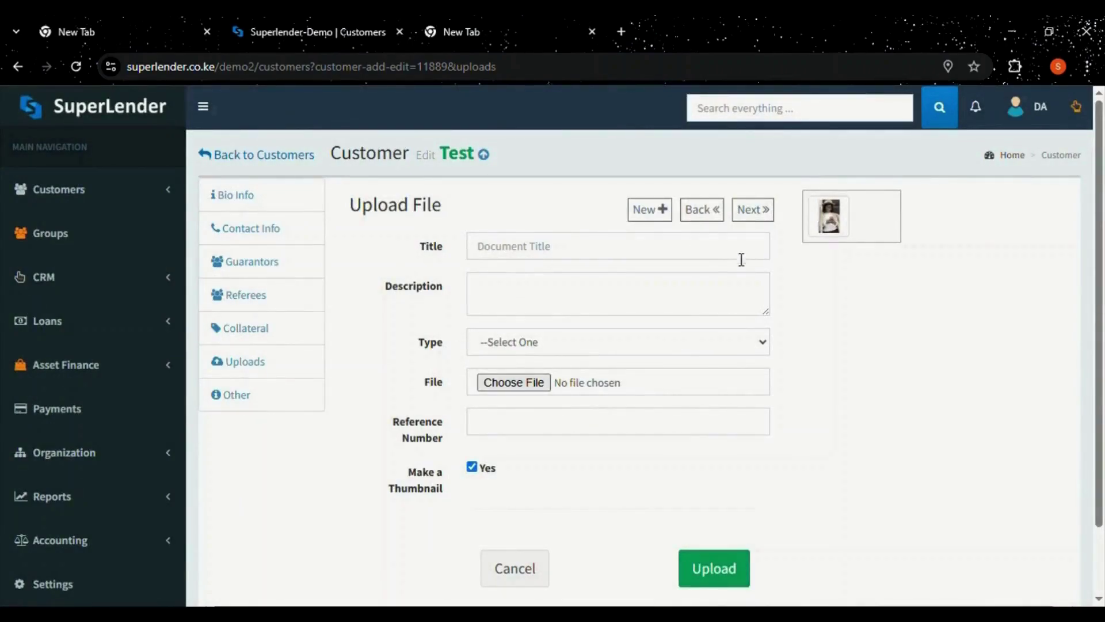
left_click(752, 218)
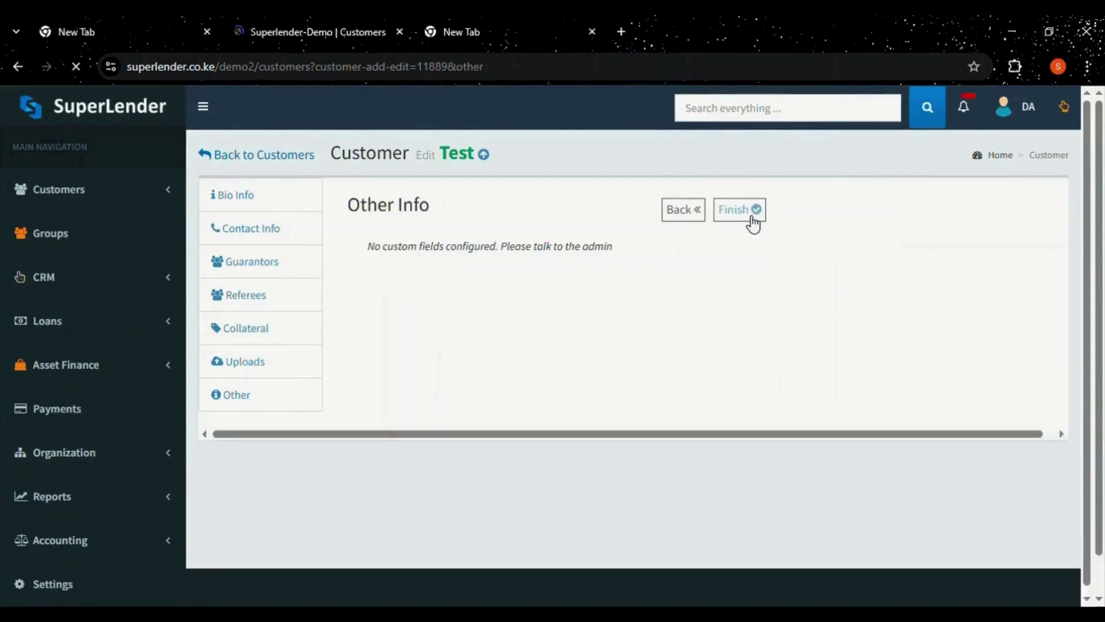
left_click(484, 155)
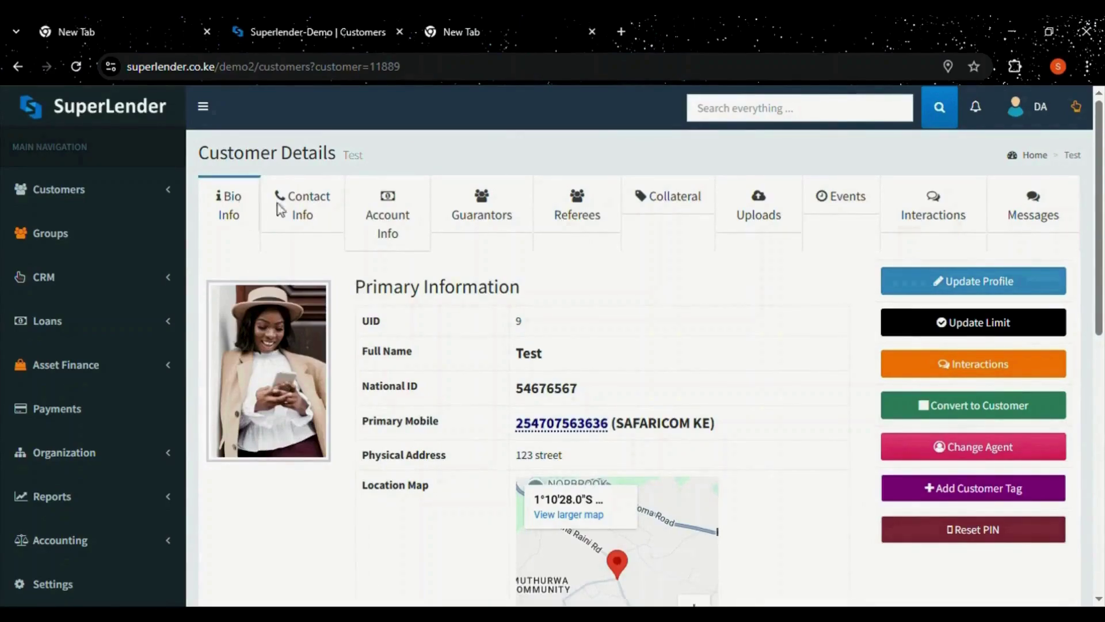
Browse the Contact Info, Account Info, Guarantors, Referees, Collateral, Uploads, Events, Interactions and Messages tabs.
left_click(294, 206)
left_click(364, 215)
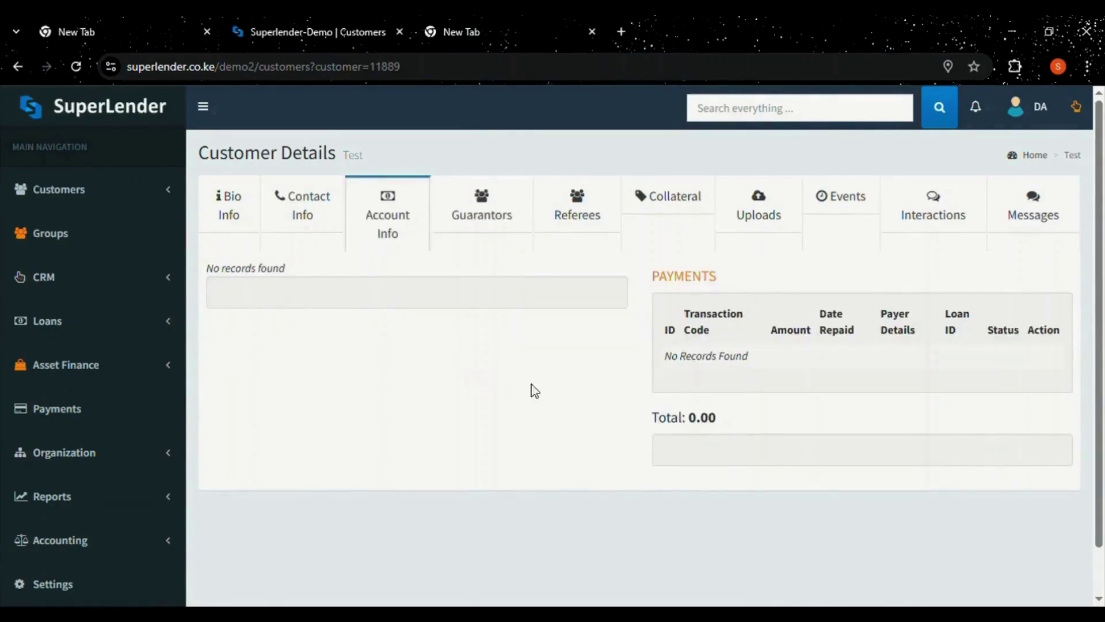
left_click(512, 223)
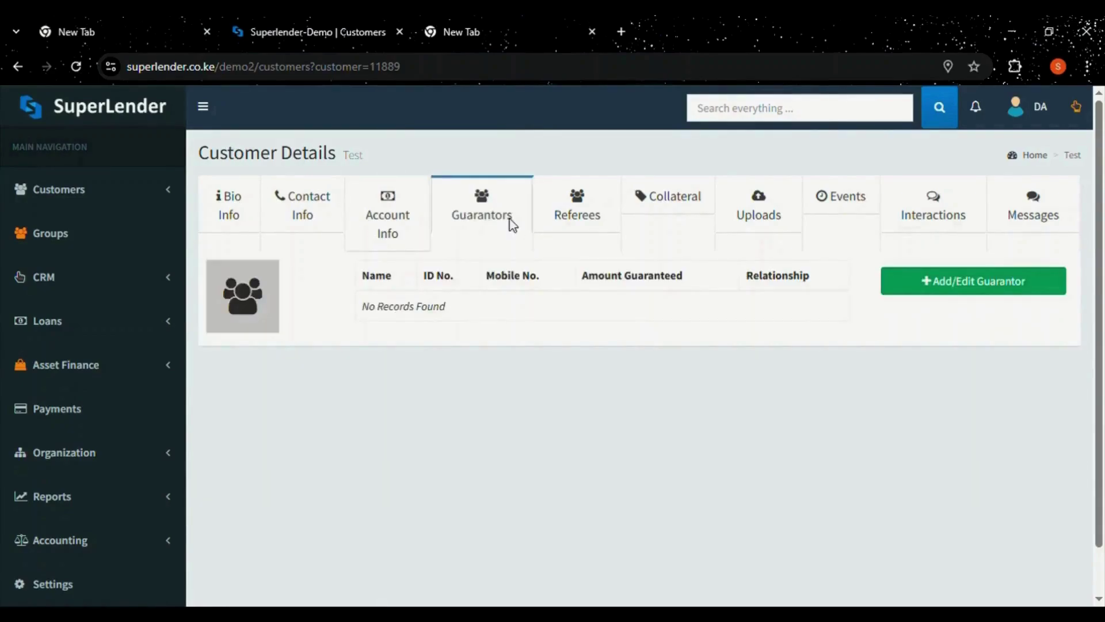
left_click(602, 214)
left_click(673, 219)
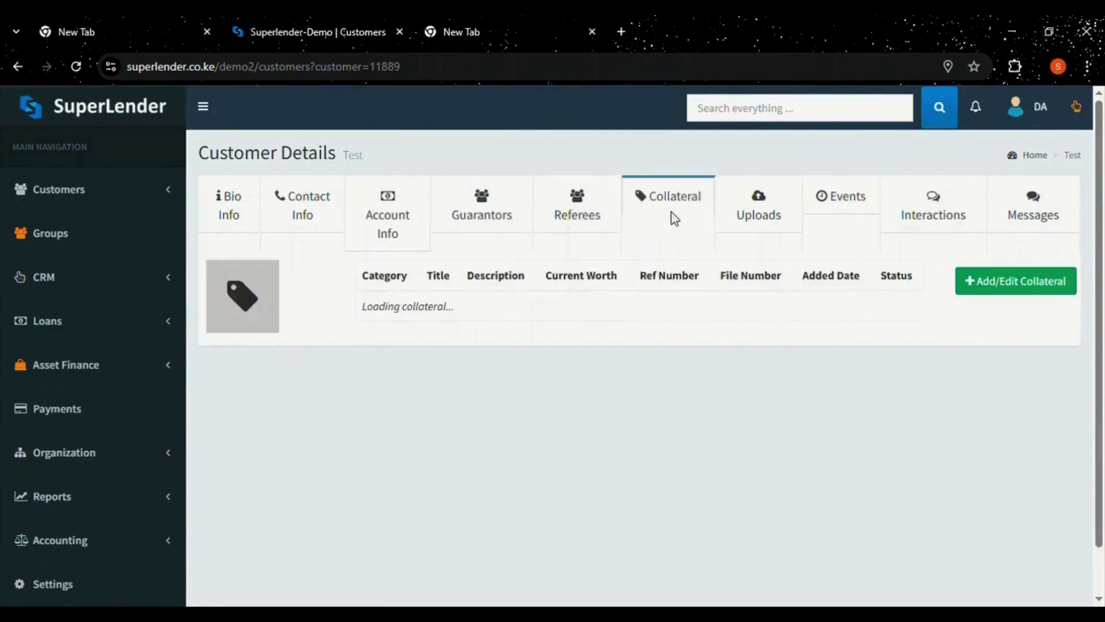
left_click(747, 215)
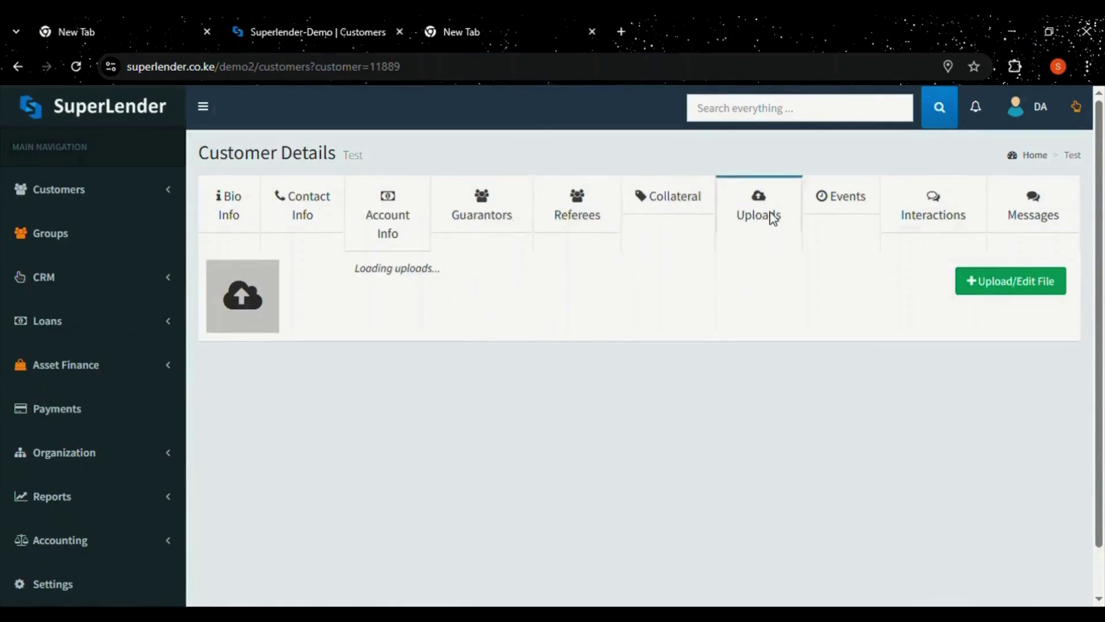
left_click(834, 214)
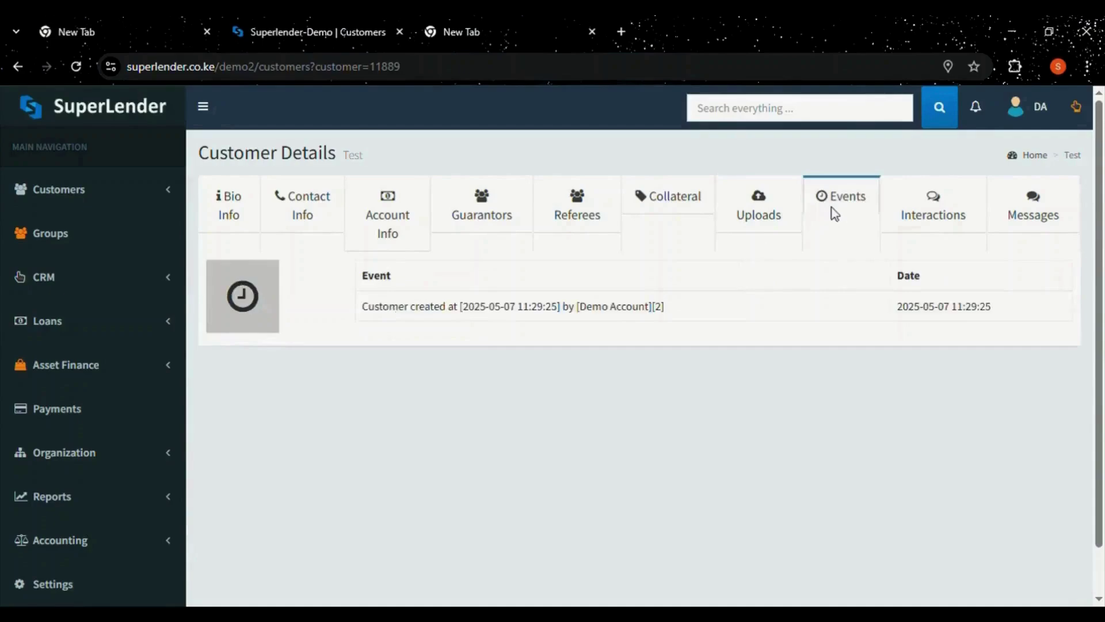
left_click(928, 217)
left_click(1019, 214)
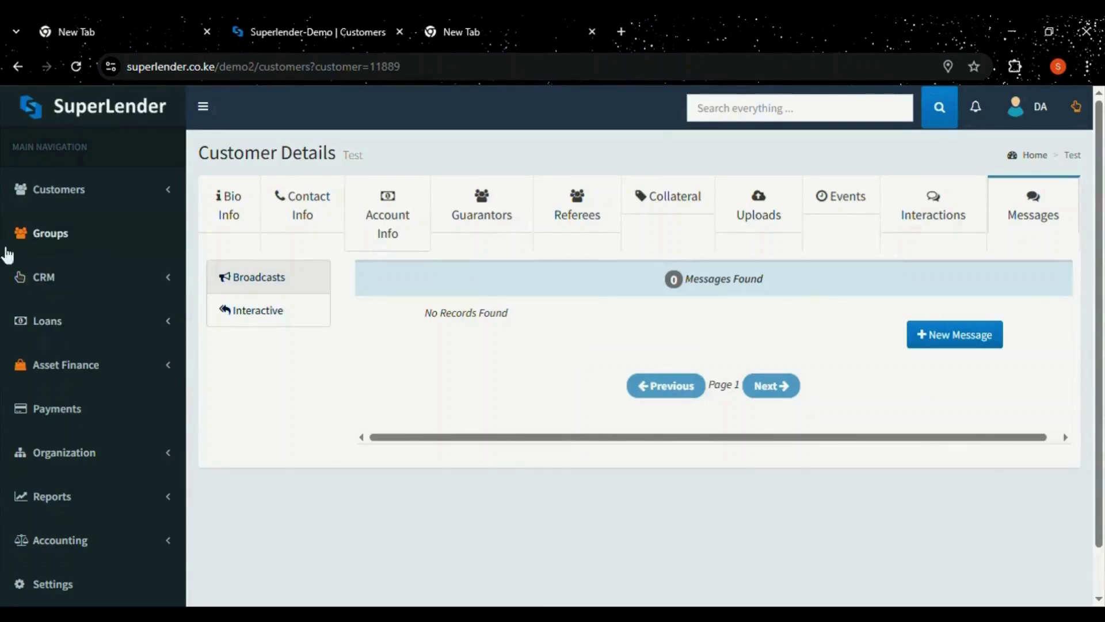
Back on Bio Info, view the customer's empty interaction history, then open Groups.
left_click(96, 197)
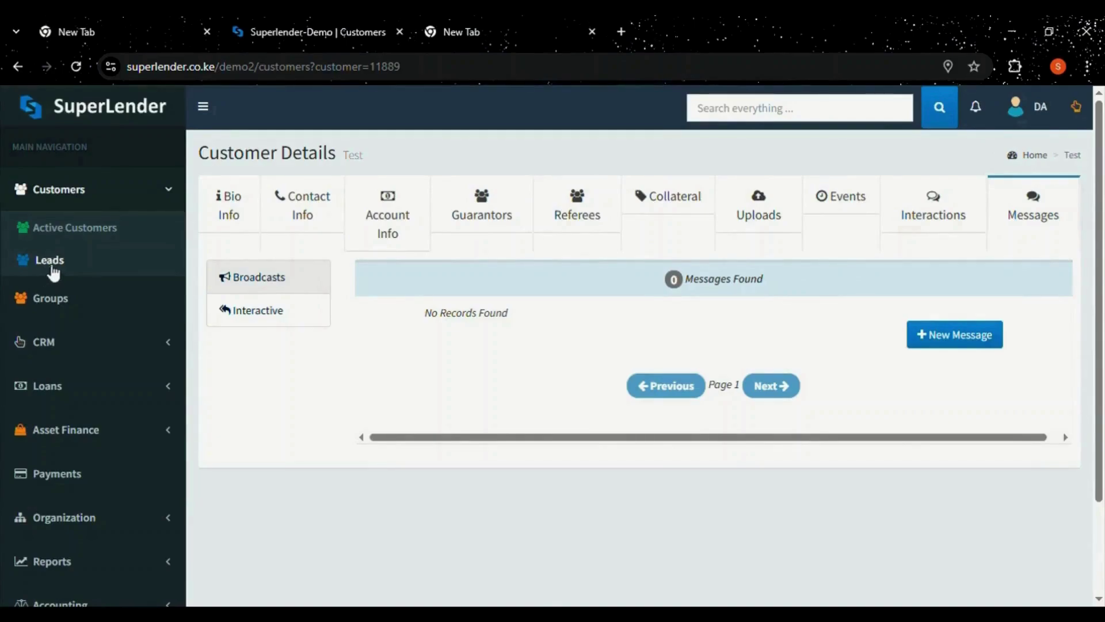
left_click(220, 225)
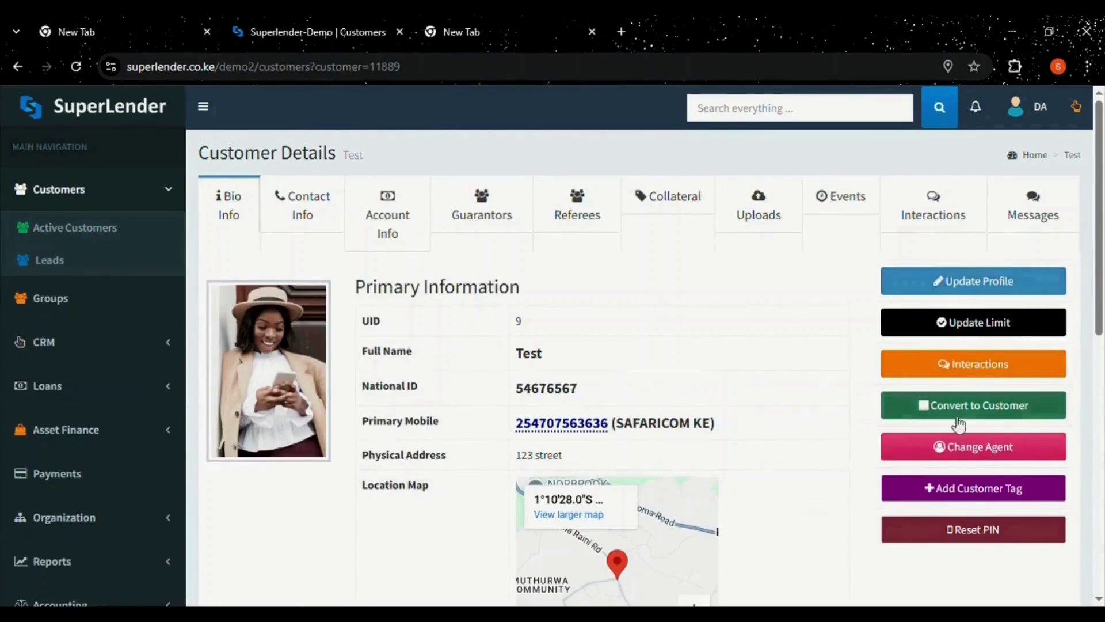
left_click(954, 444)
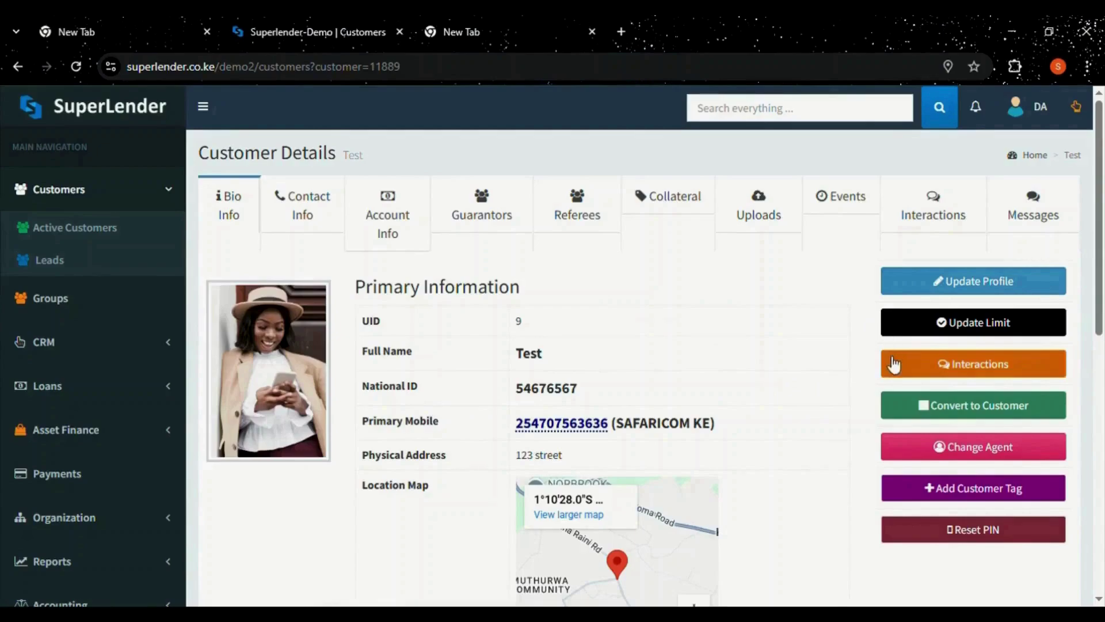
left_click(982, 363)
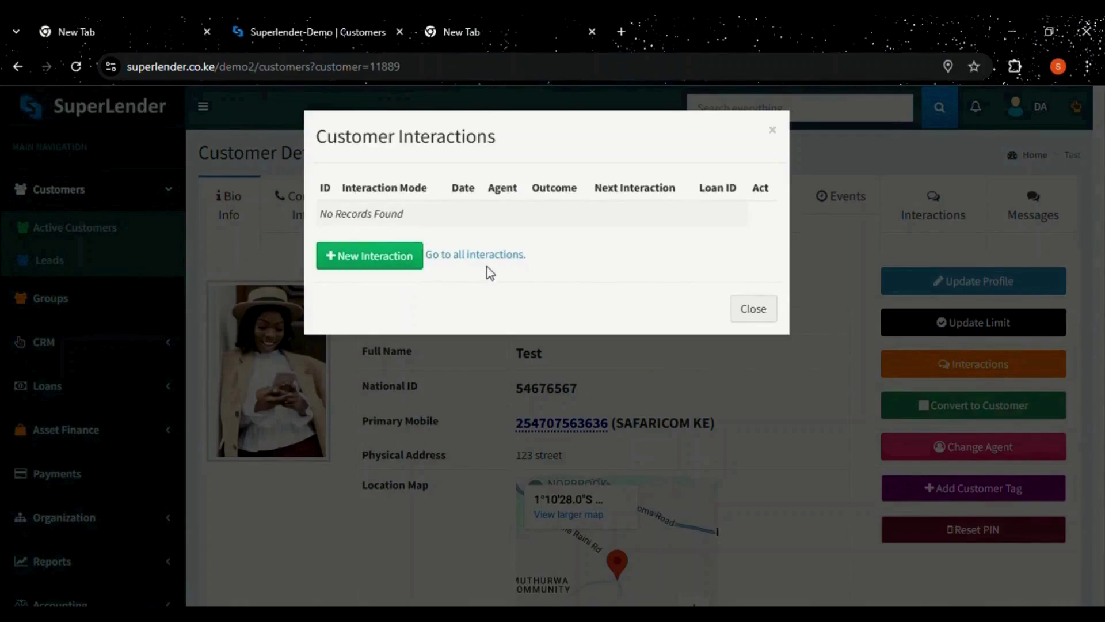
left_click(469, 393)
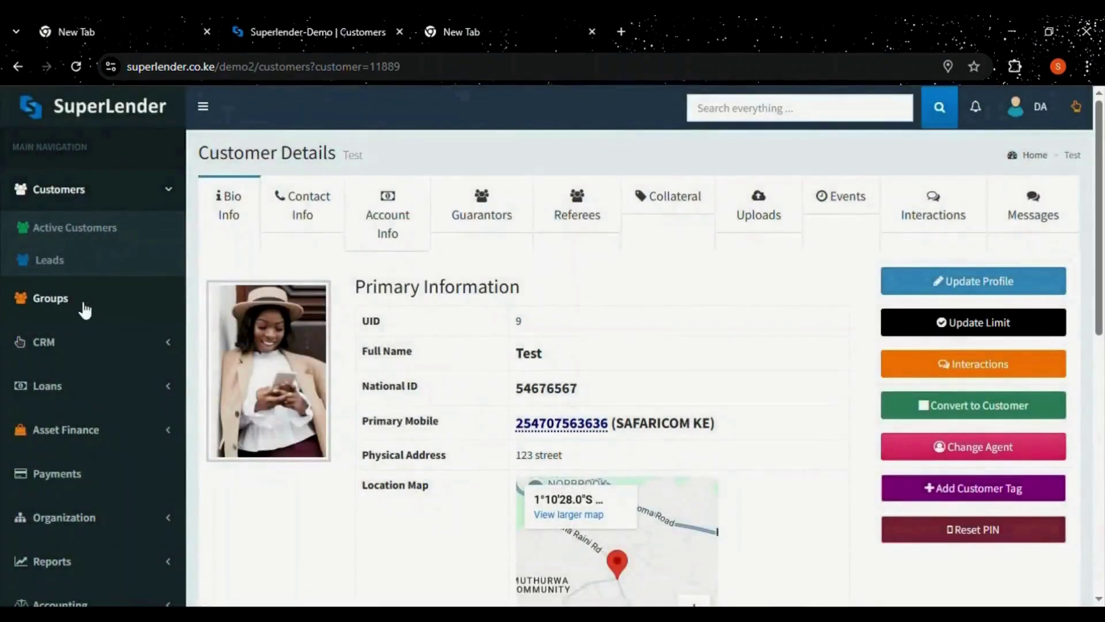
left_click(82, 311)
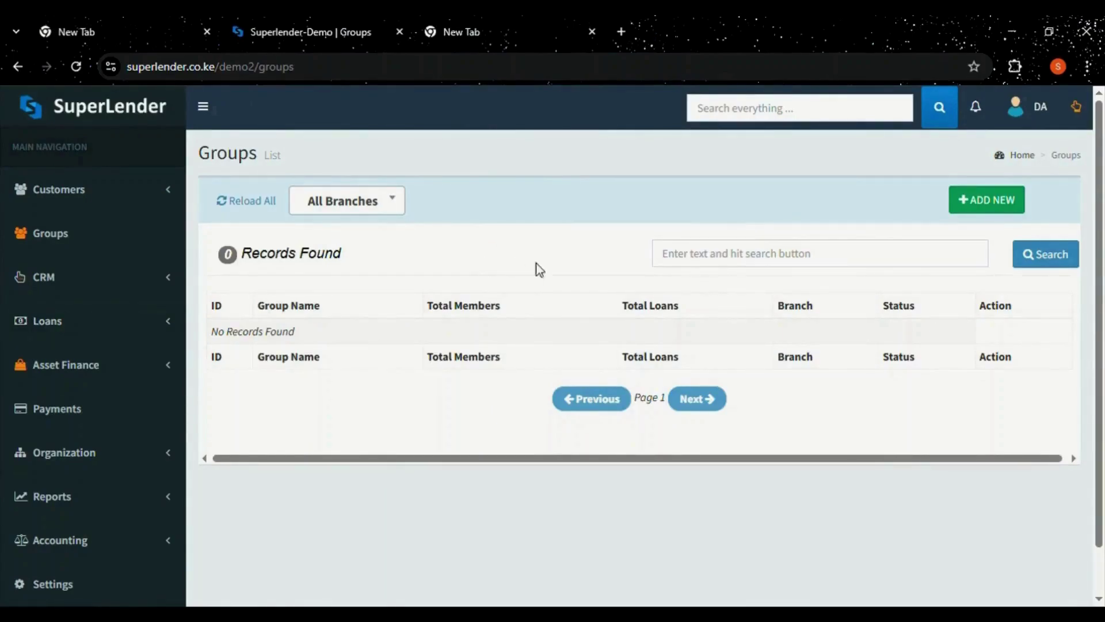
Bring up a blank Add Customer Group form, checking its Branch options and remaining fields.
left_click(989, 202)
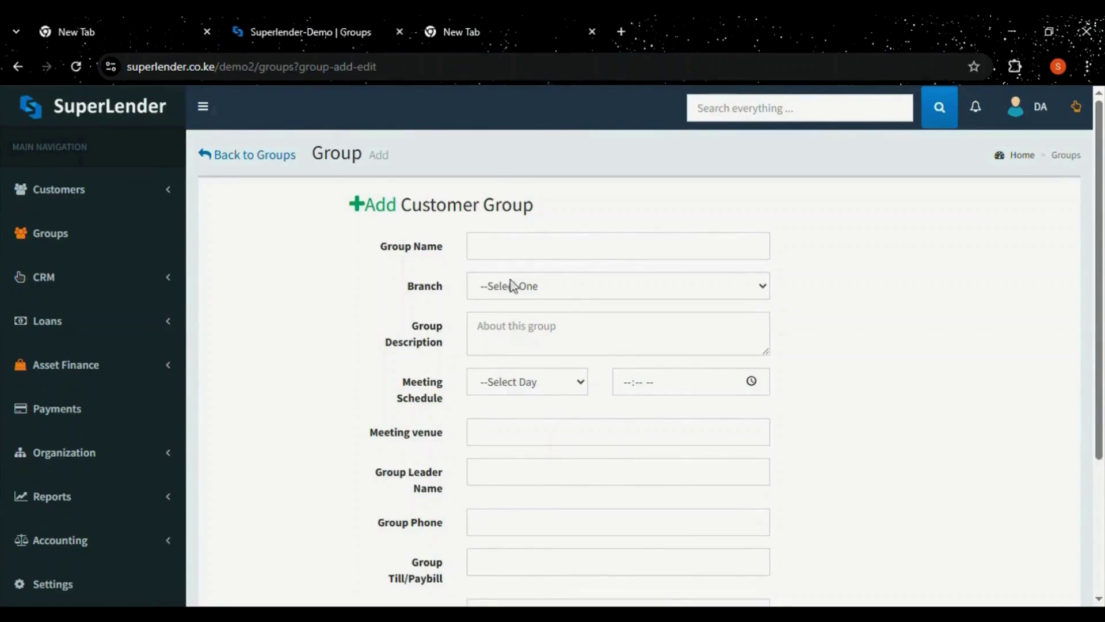
left_click(529, 283)
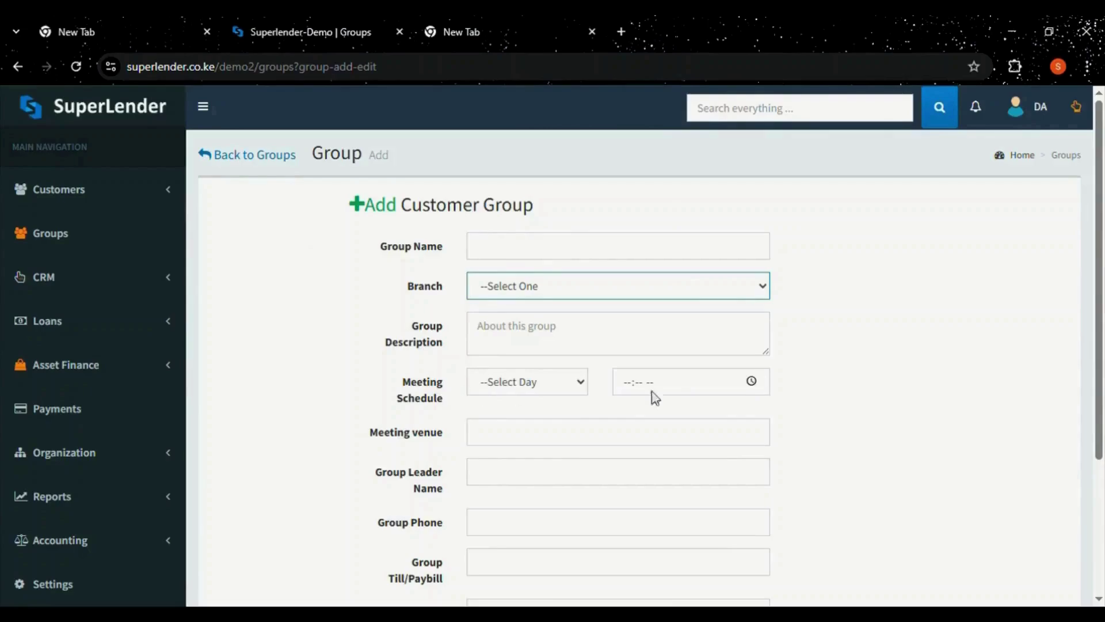
scroll(990, 369, "down", 2)
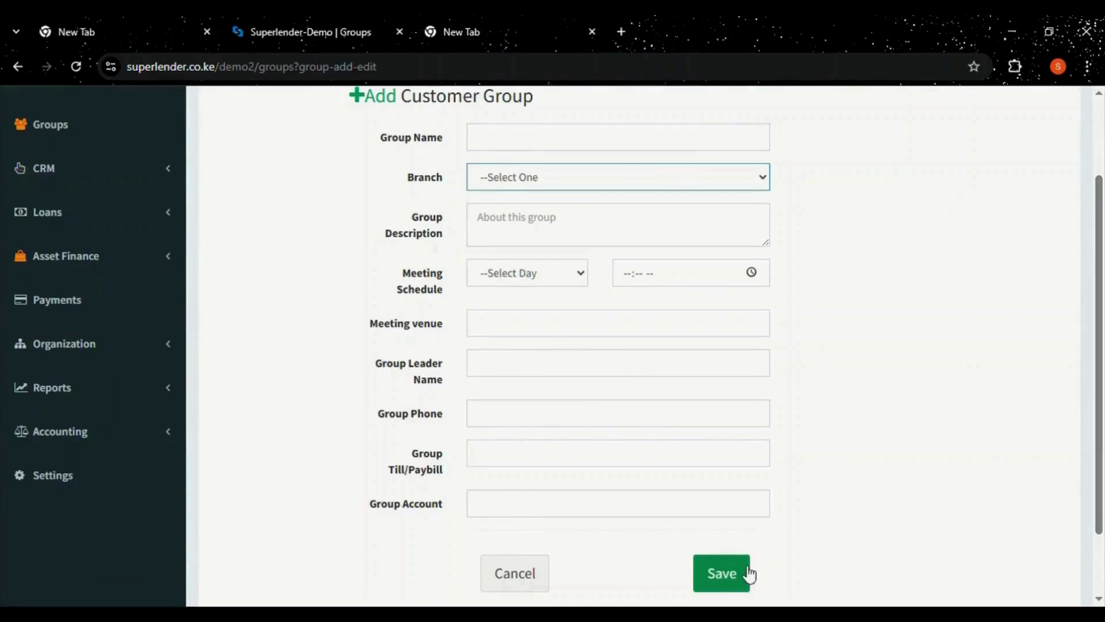
scroll(1103, 426, "up", 2)
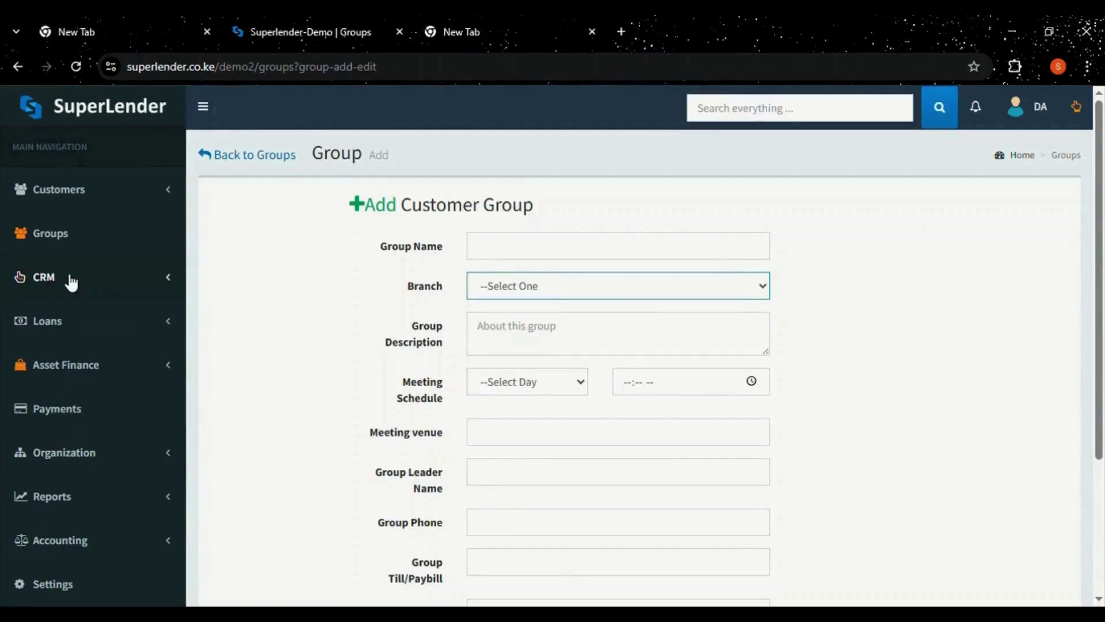
Go to CRM Interactions, review its 4 records, and start a new interaction.
left_click(72, 281)
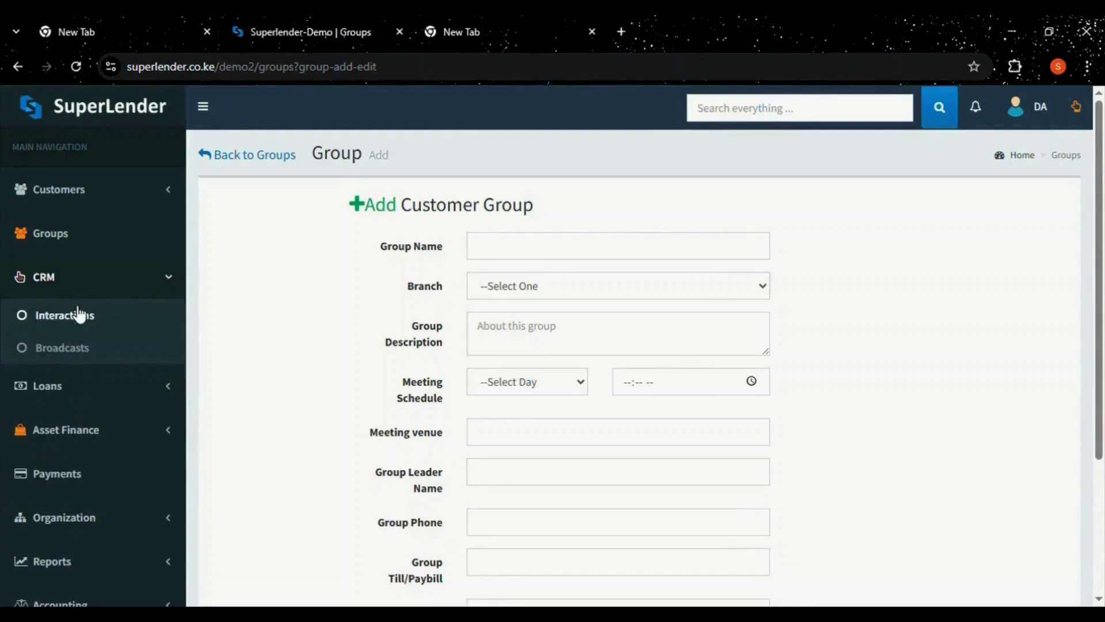
left_click(79, 315)
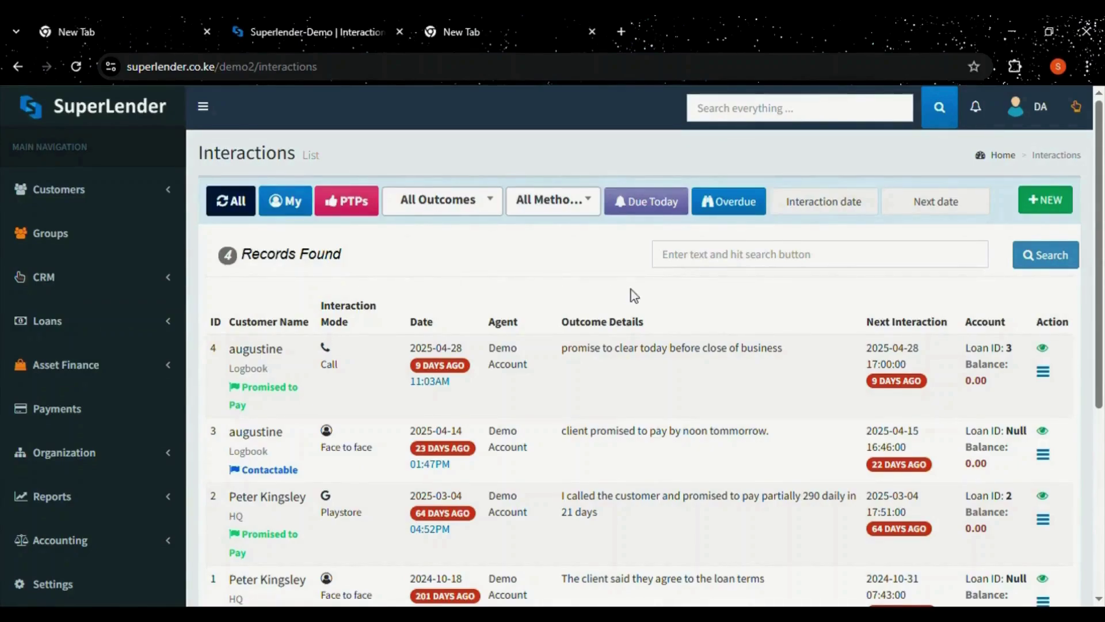
scroll(1102, 253, "down", 1)
scroll(1103, 262, "down", 1)
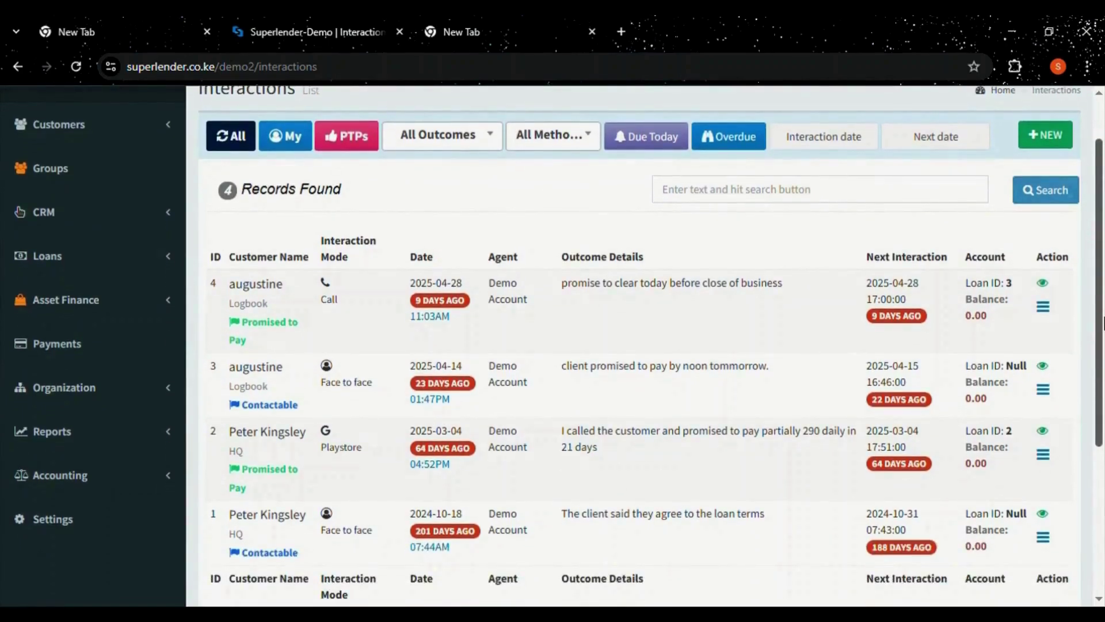
scroll(1102, 245, "up", 2)
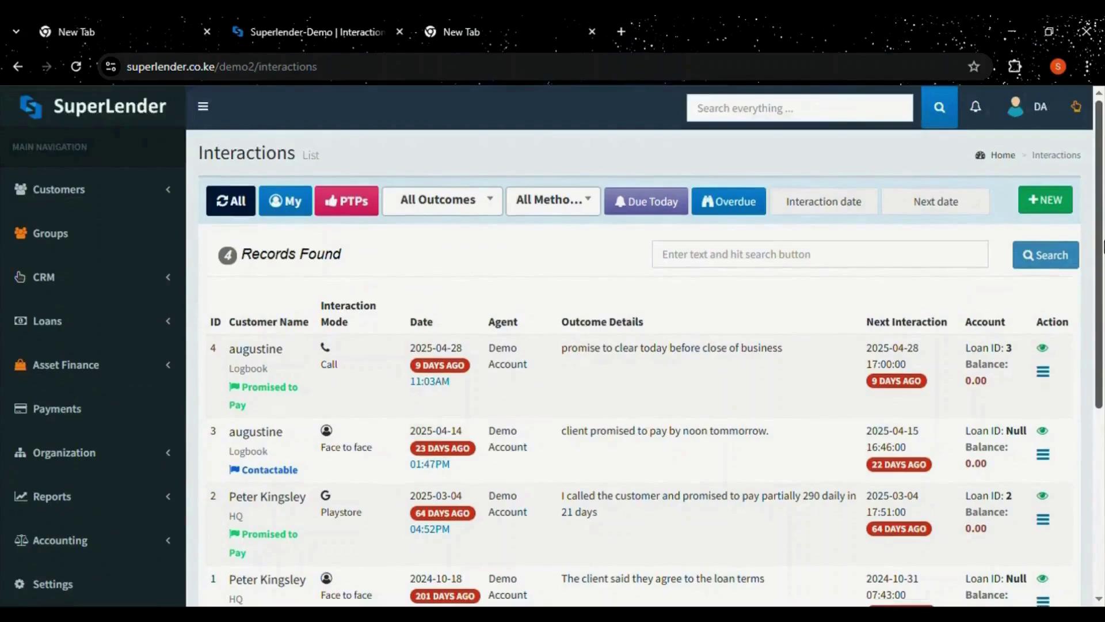
left_click(1032, 206)
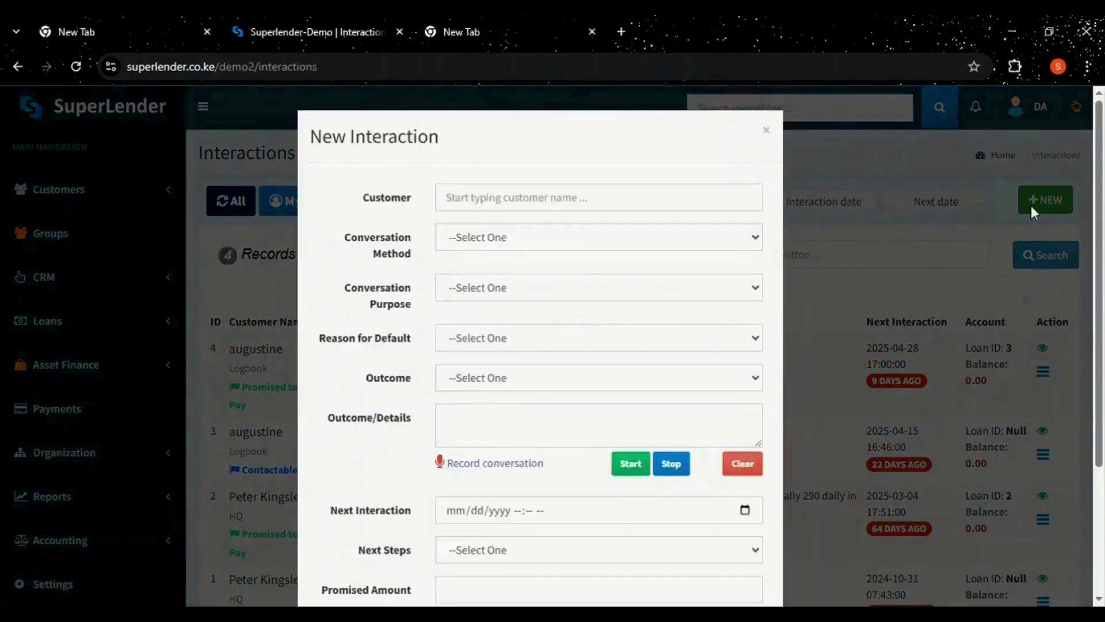
Select the Test customer and set the conversation method to Call.
left_click(507, 208)
type("tes")
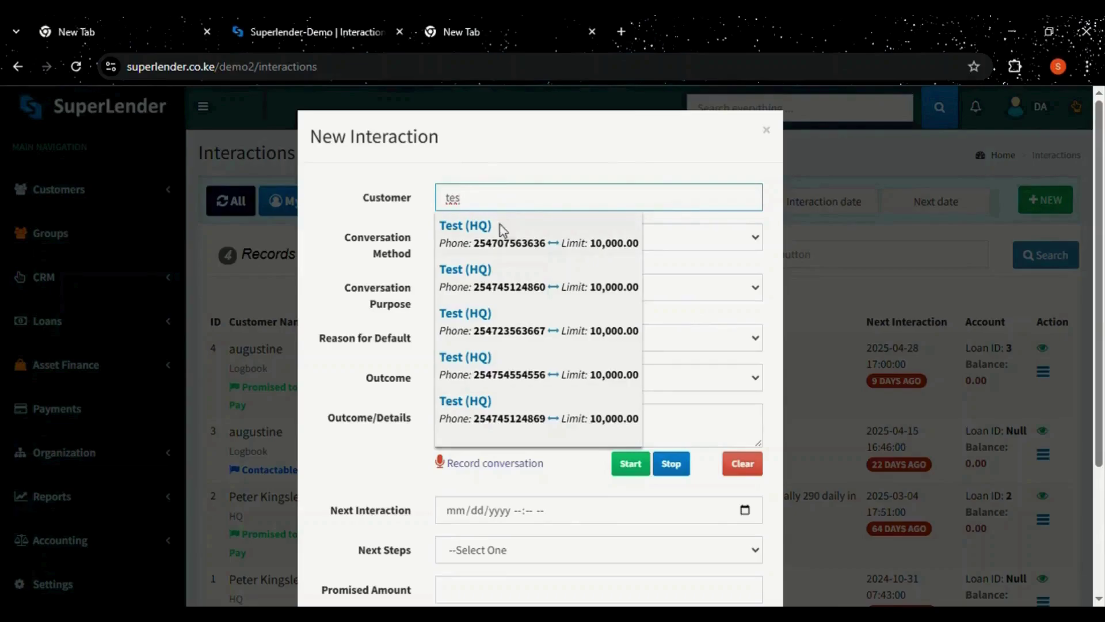
left_click(500, 233)
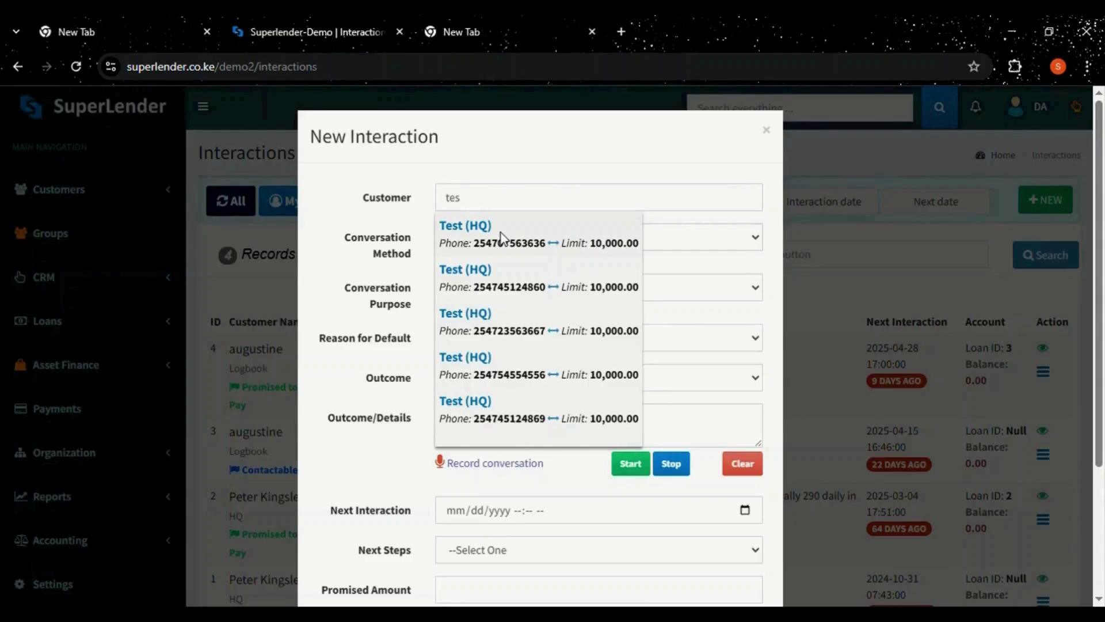
left_click(500, 233)
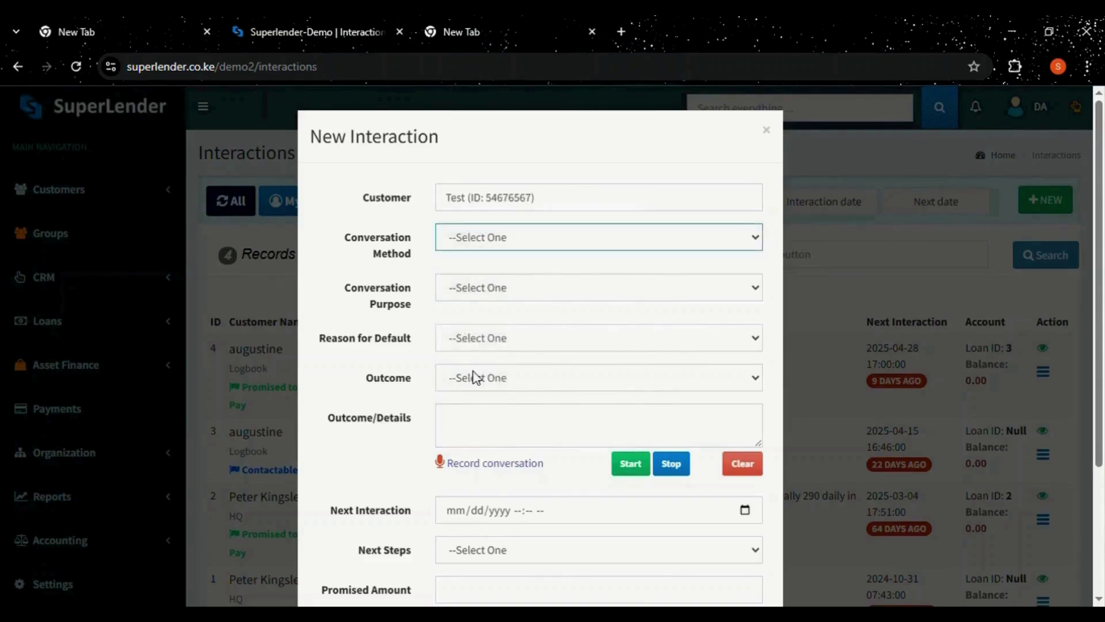
key("Down")
Set purpose to Customer Follow up, default reason to Other, outcome to Contactable.
left_click(482, 289)
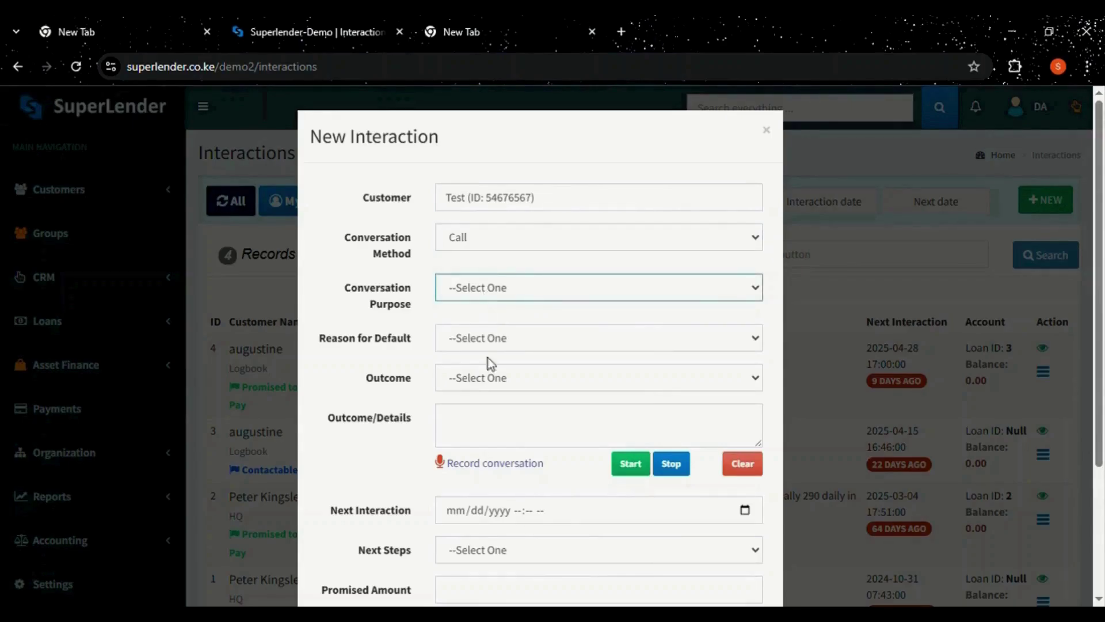
left_click(482, 391)
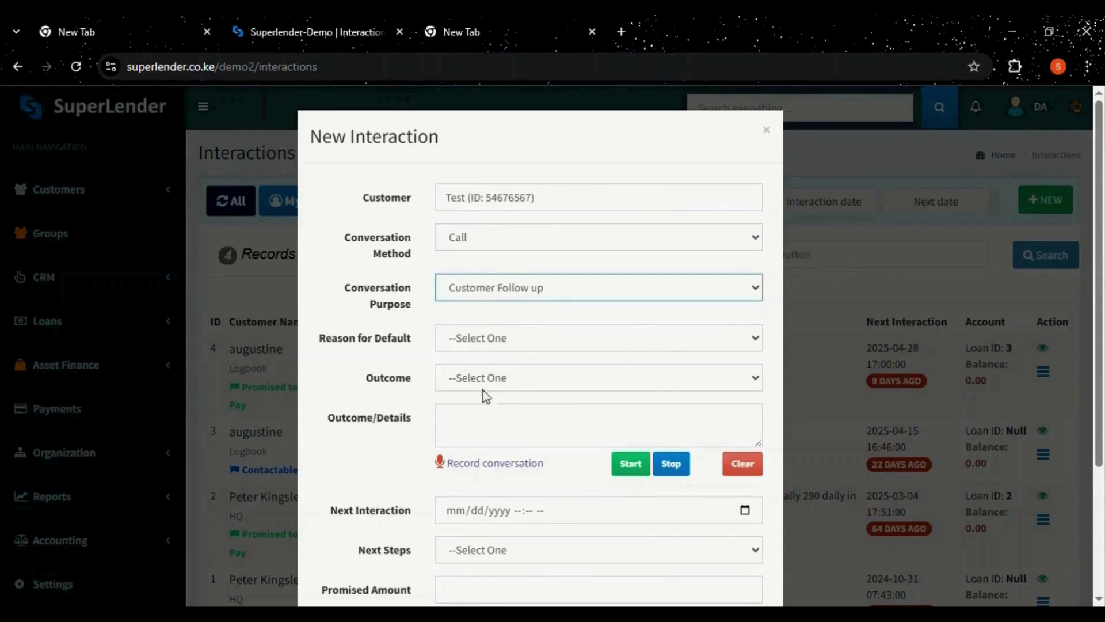
left_click(481, 338)
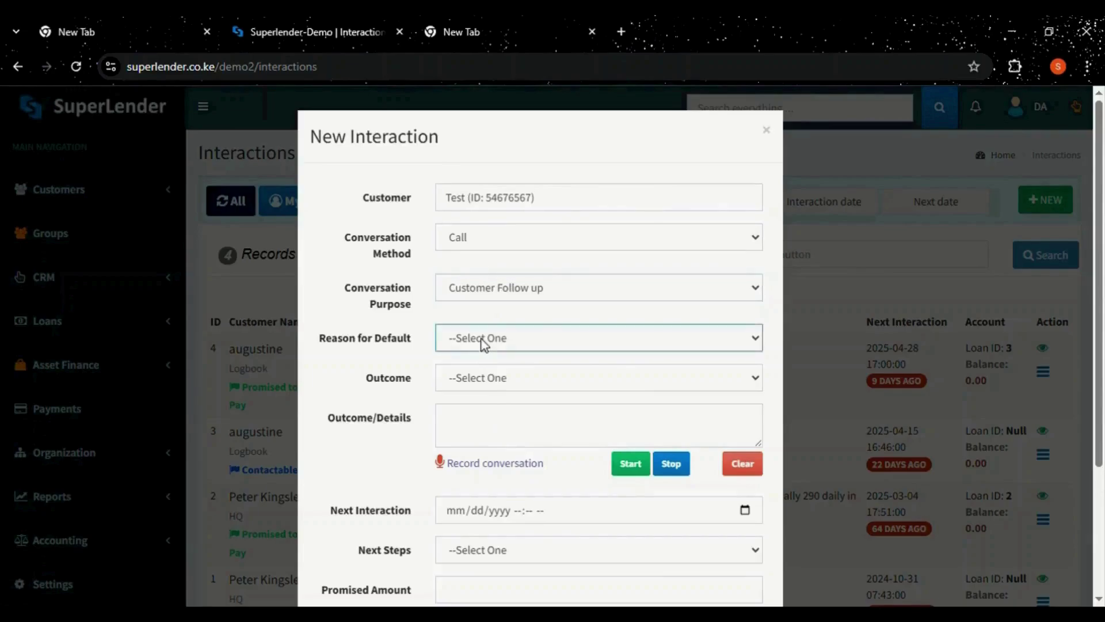
left_click(481, 382)
left_click(480, 382)
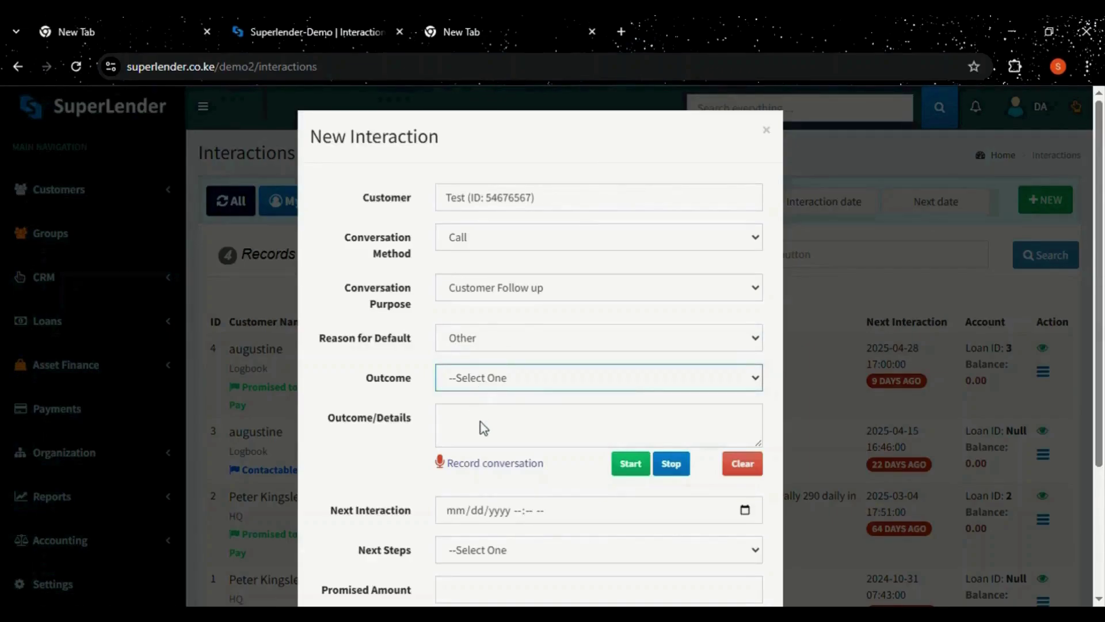
key("Down")
Enter the outcome details 'customer business is well documented kindly fund'.
left_click(470, 439)
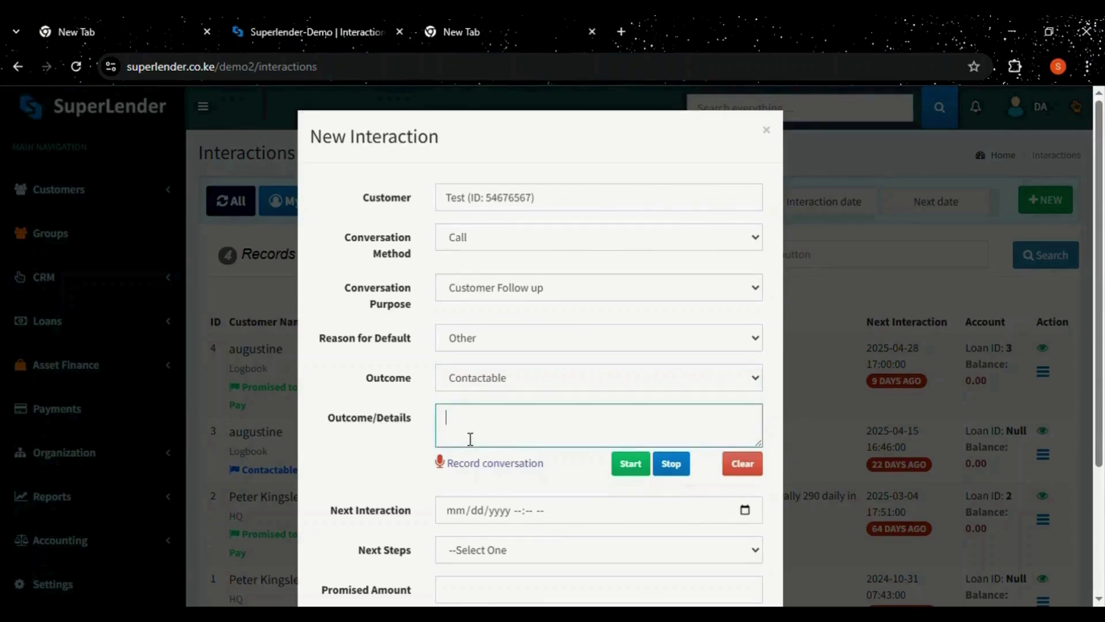
type("cu")
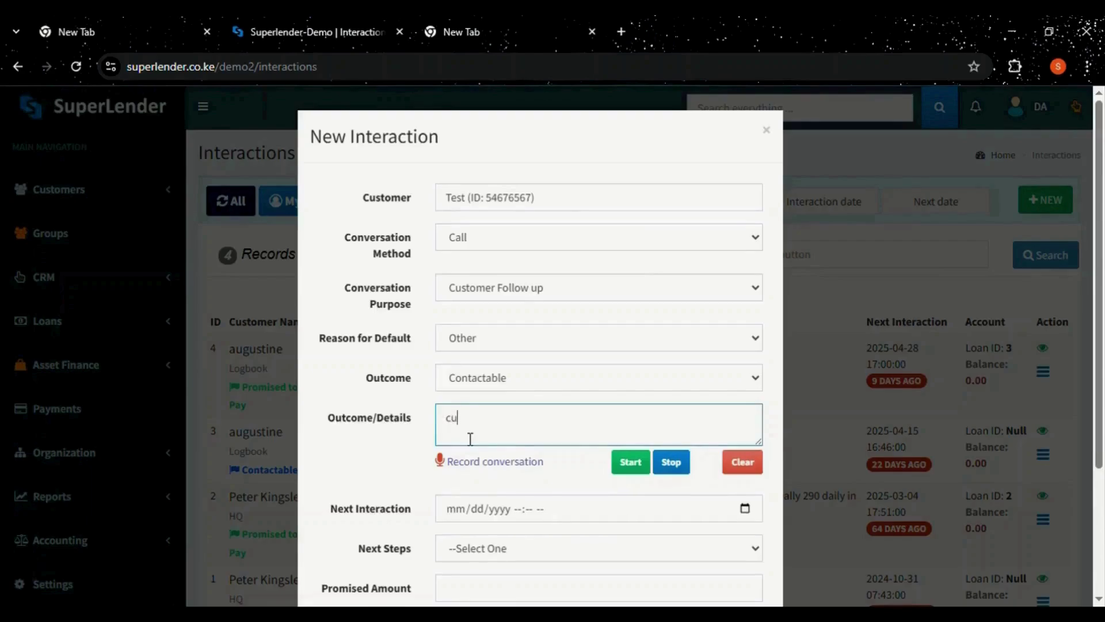
type("stomer business")
type("is we")
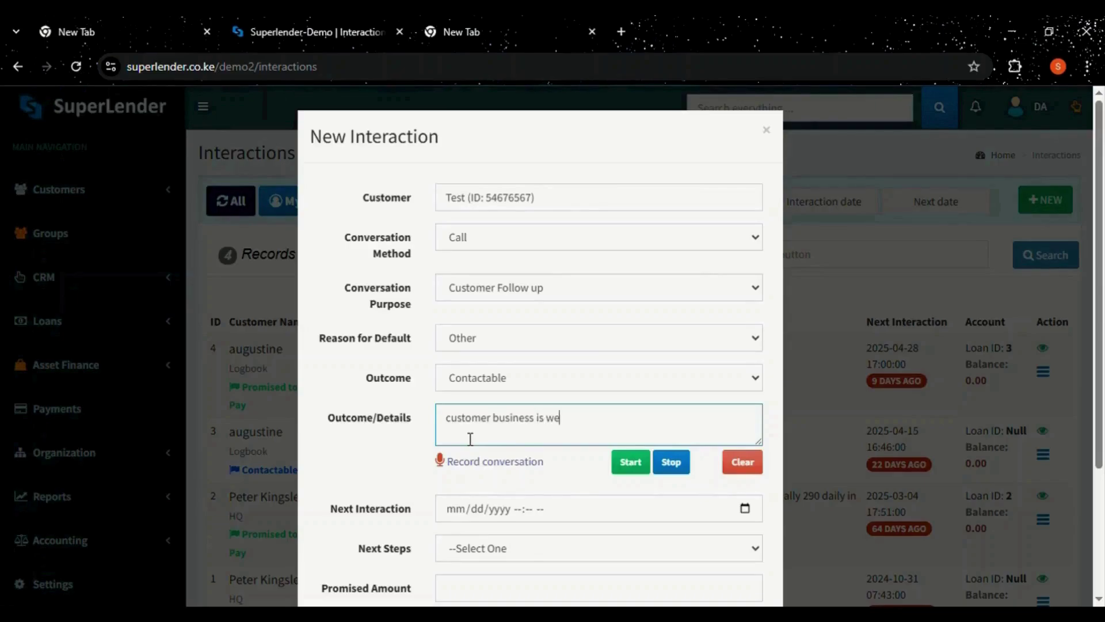
type("ll documented kindly")
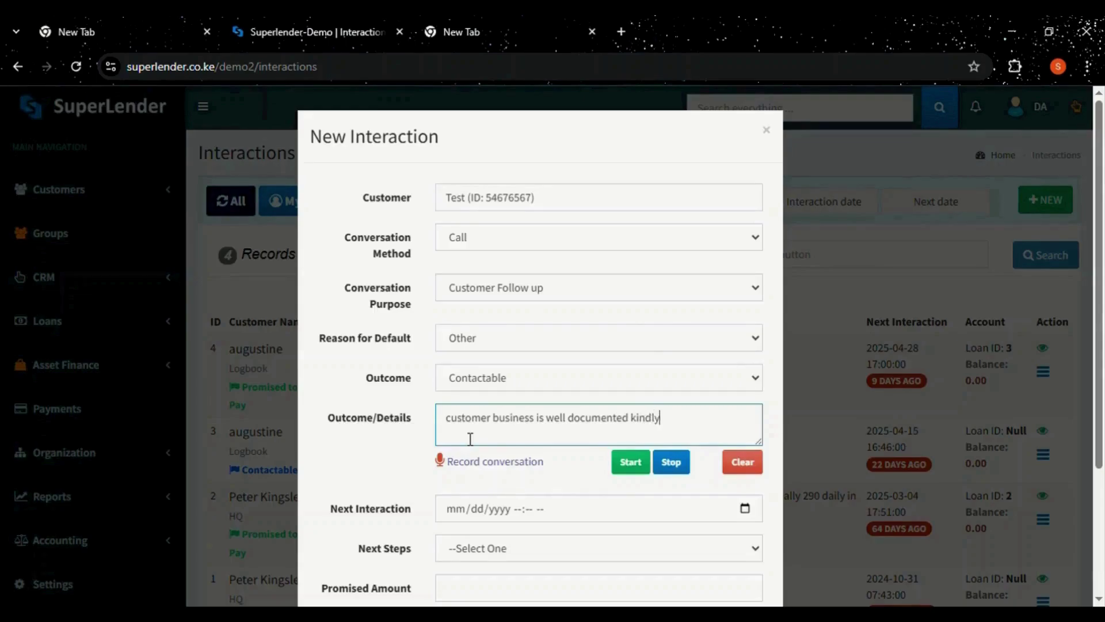
type(" fund")
Schedule a Pay Visit next interaction for 05/08/2025 with 500 promised, and save.
scroll(1101, 386, "down", 2)
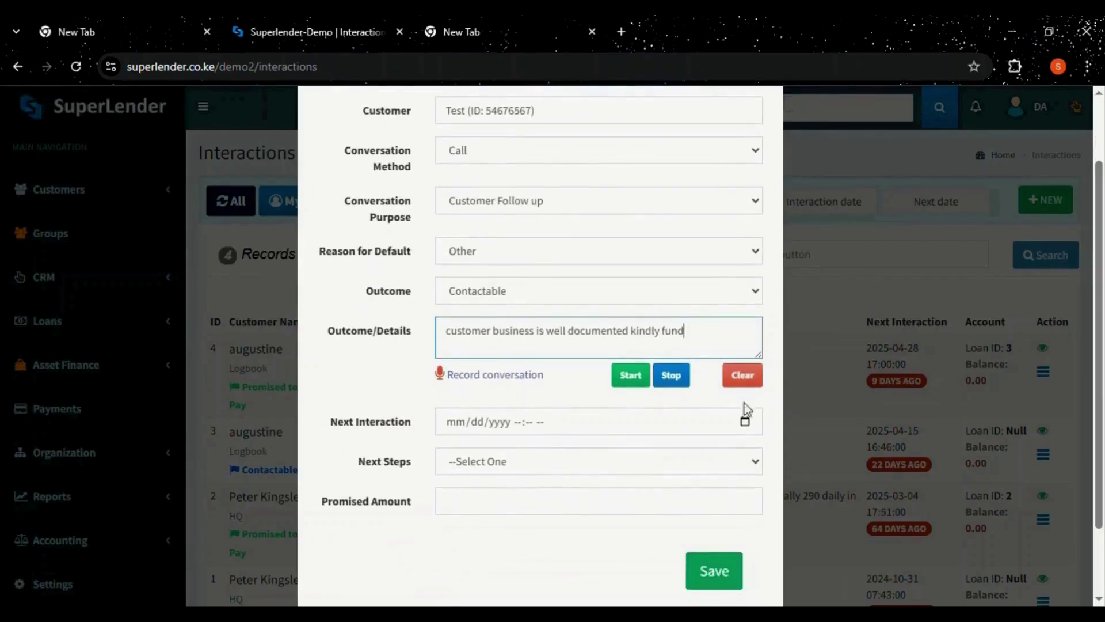
left_click(747, 421)
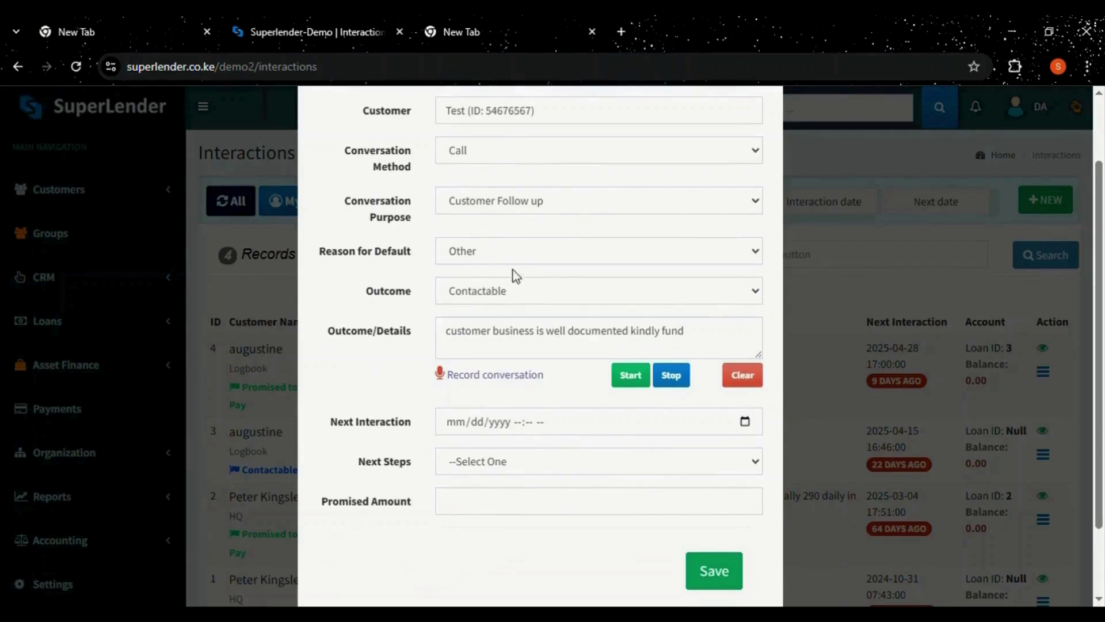
left_click(548, 270)
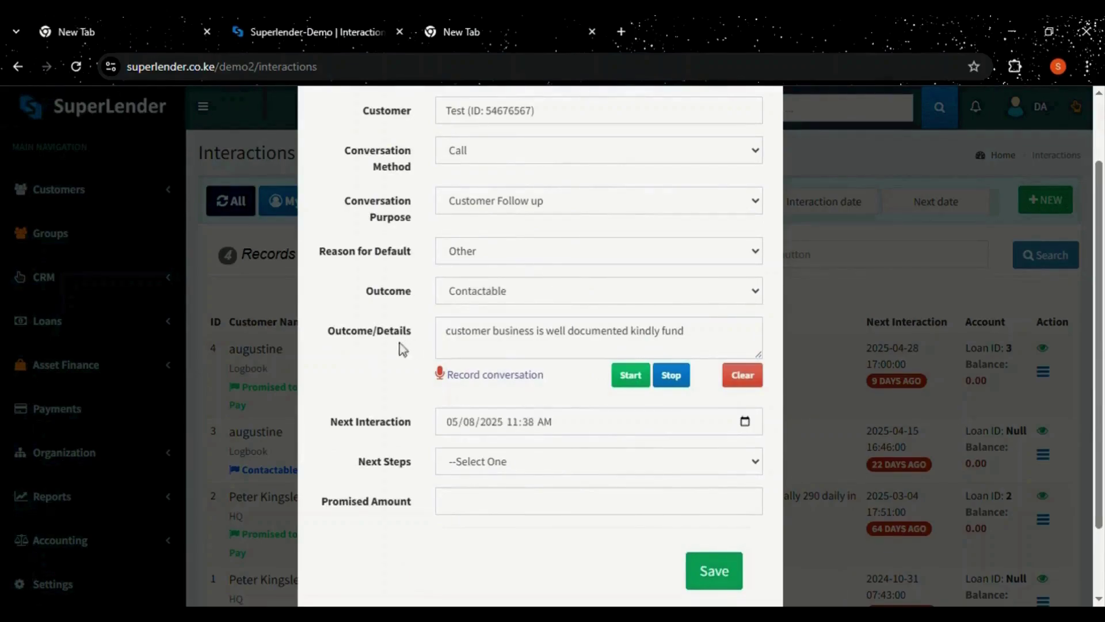
left_click(541, 466)
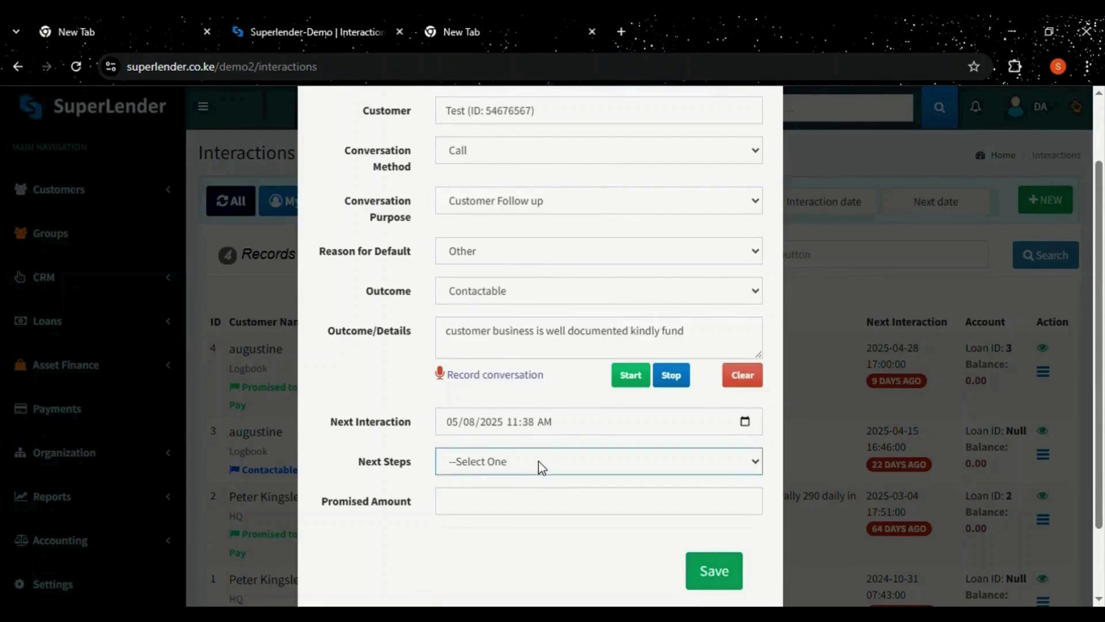
left_click(487, 531)
left_click(511, 509)
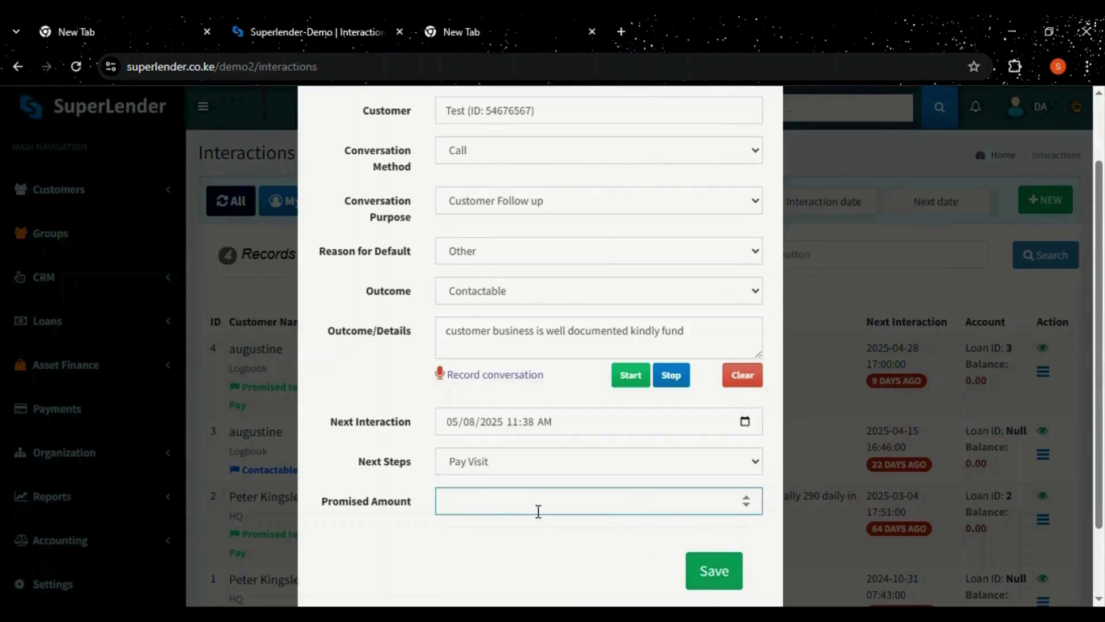
type("500")
left_click(709, 572)
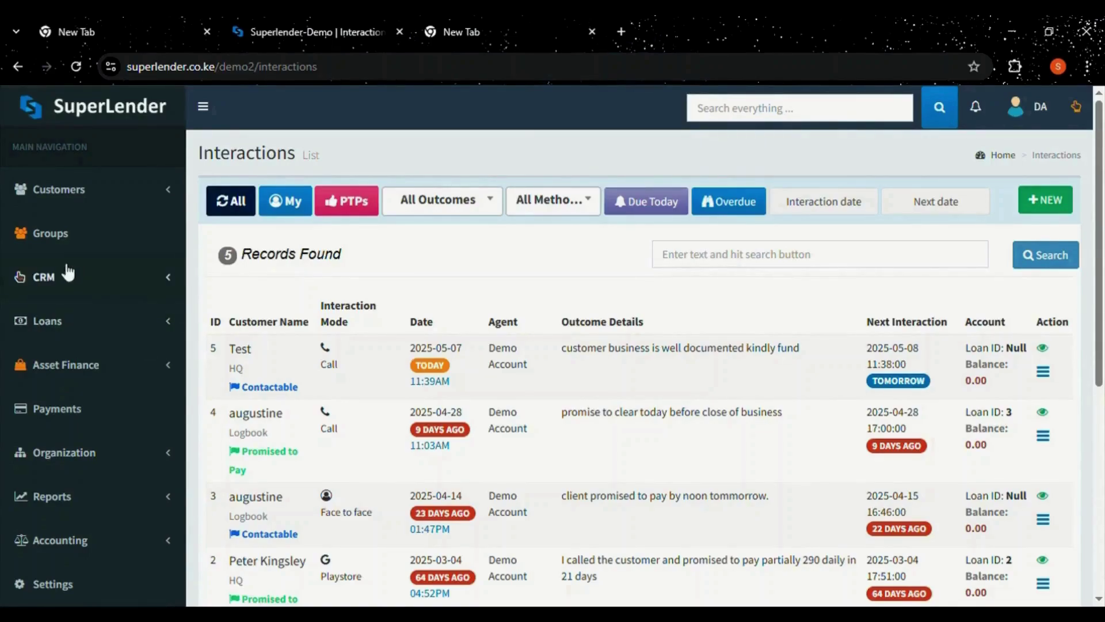
left_click(68, 274)
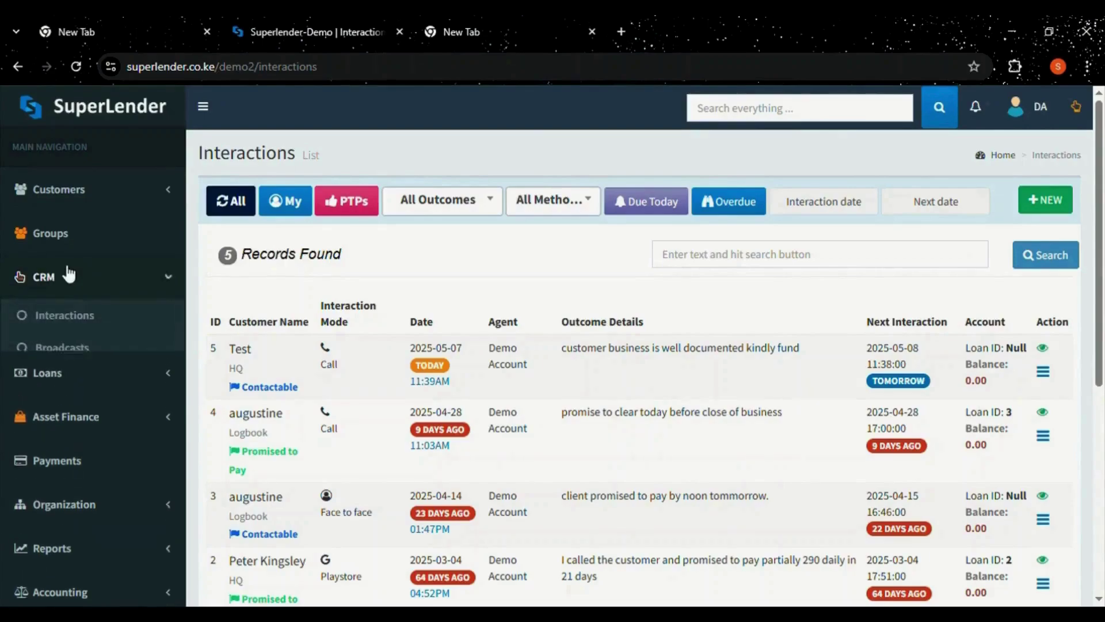
Go to Broadcasts and bring up a blank Add Campaign Details form with status Active.
left_click(64, 348)
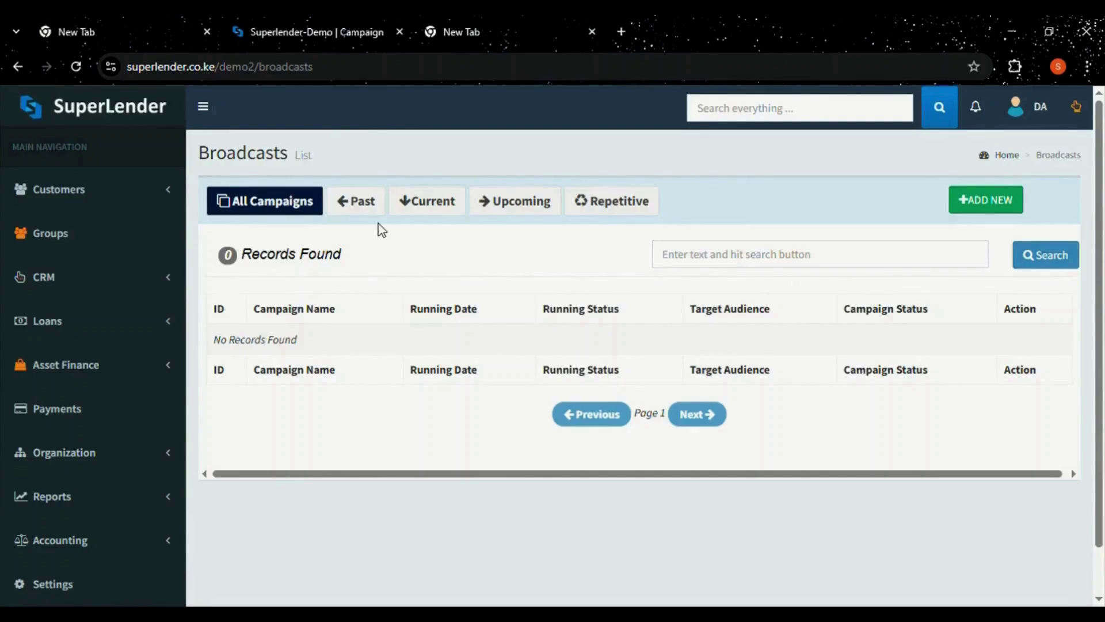
left_click(979, 198)
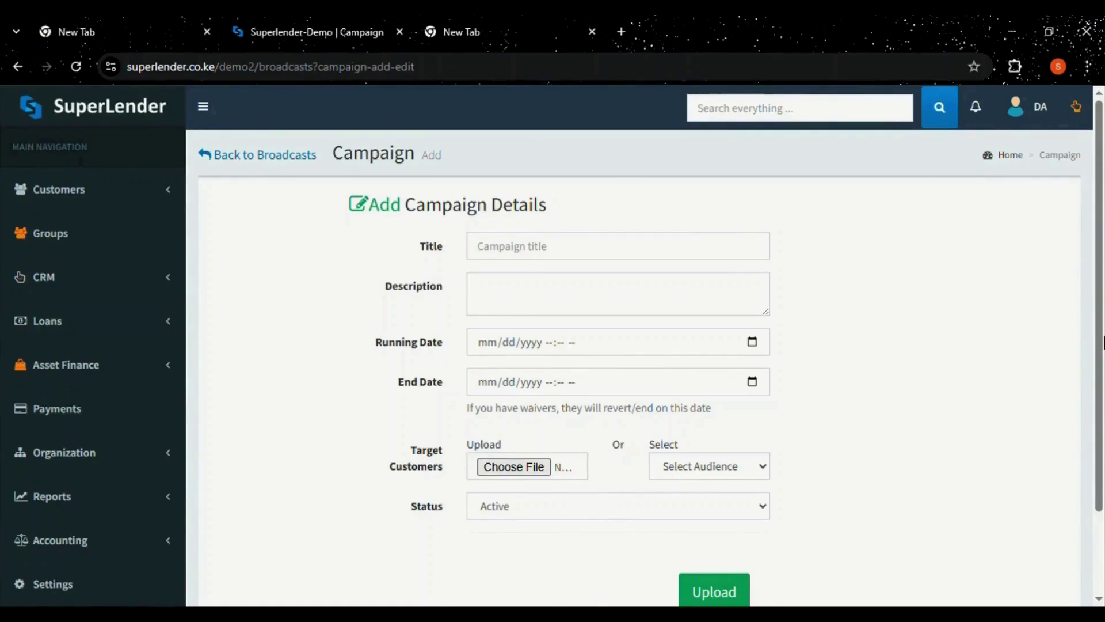
scroll(610, 507, "down", 1)
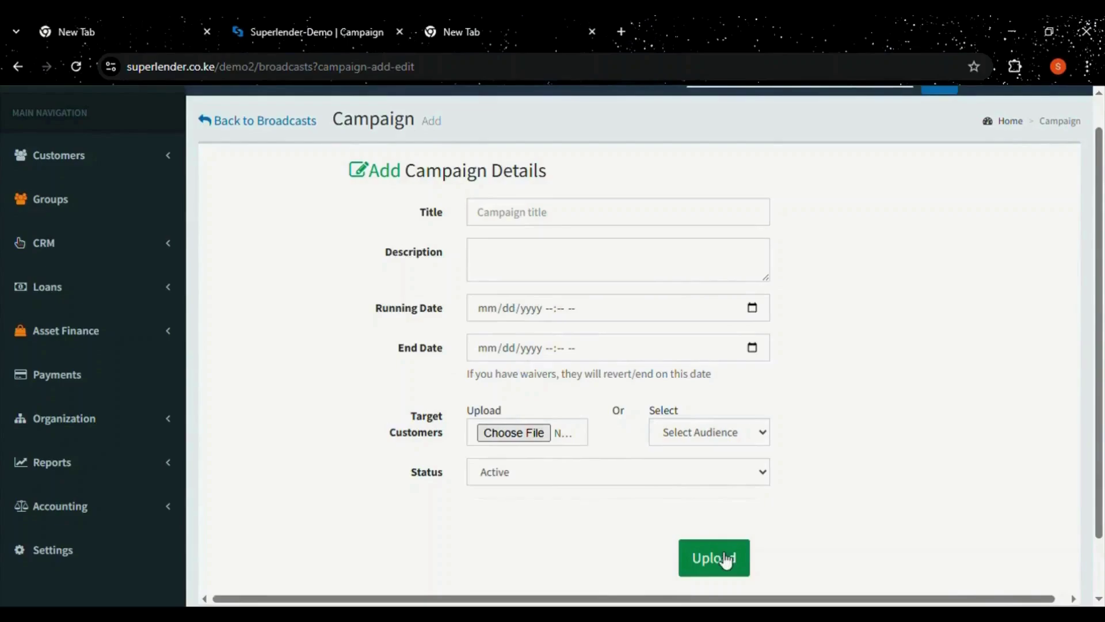
left_click(70, 245)
Show All Loans (2 records) and inspect the product, branch, stage and status filters.
left_click(55, 352)
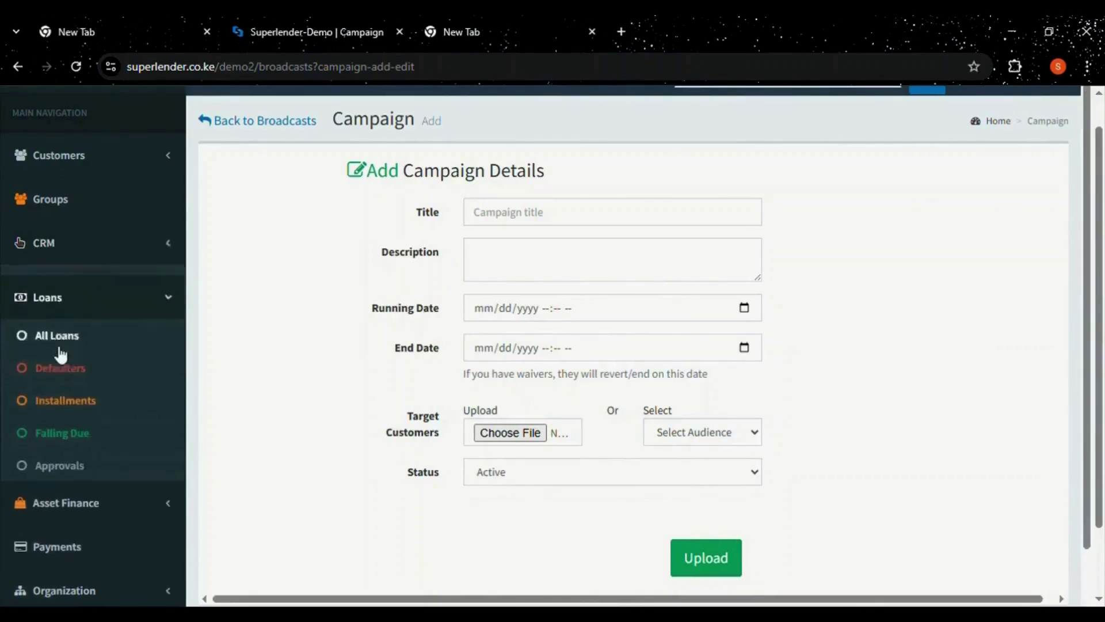
left_click(52, 325)
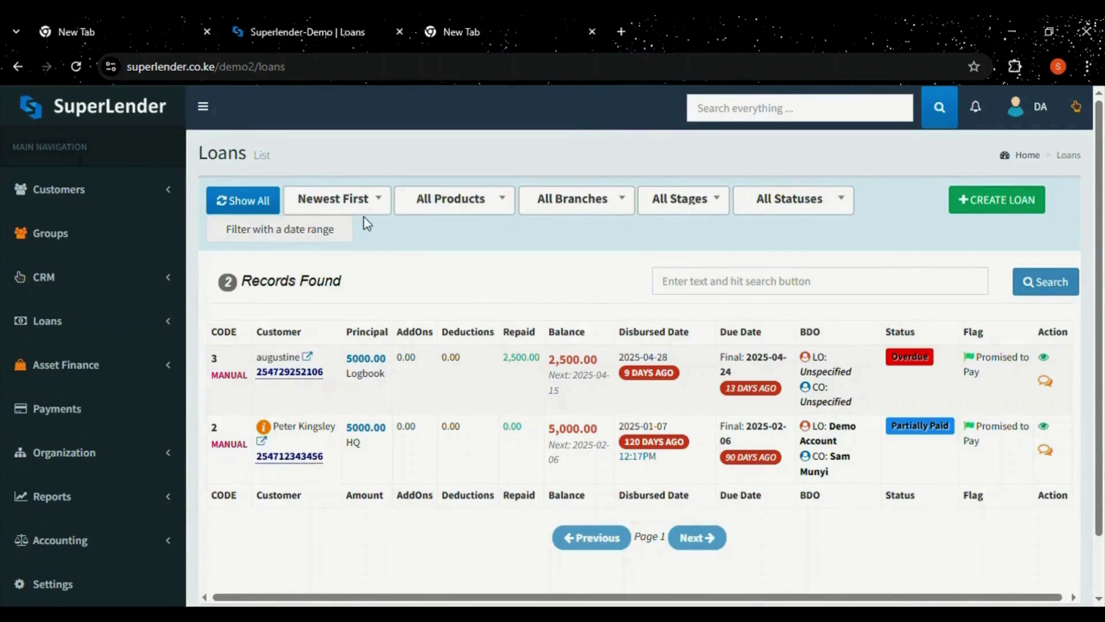
left_click(428, 217)
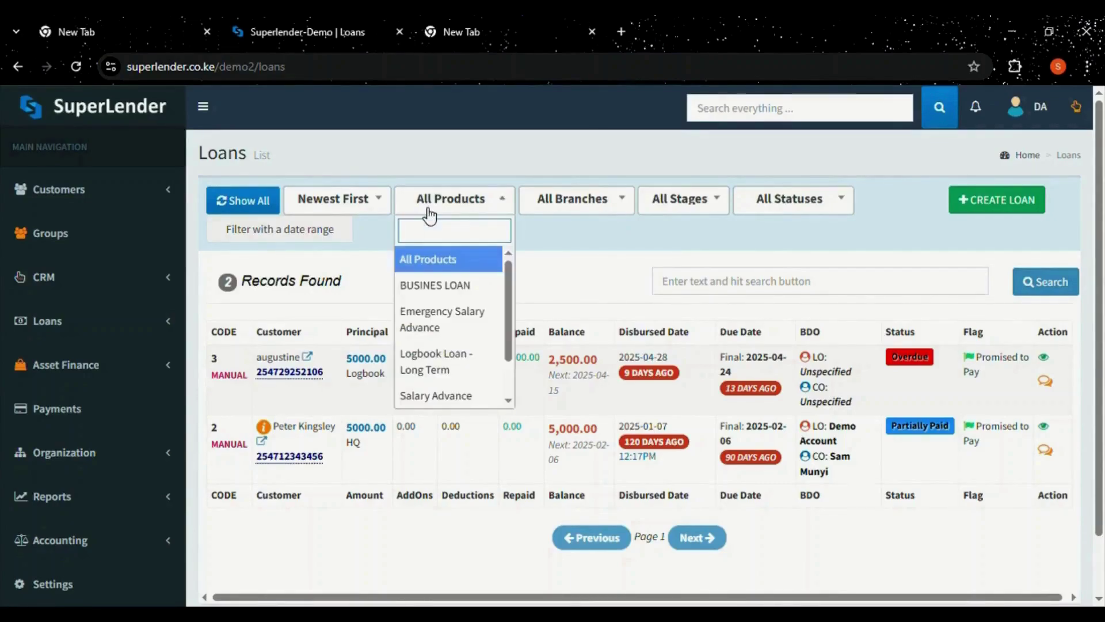
left_click(429, 215)
left_click(568, 211)
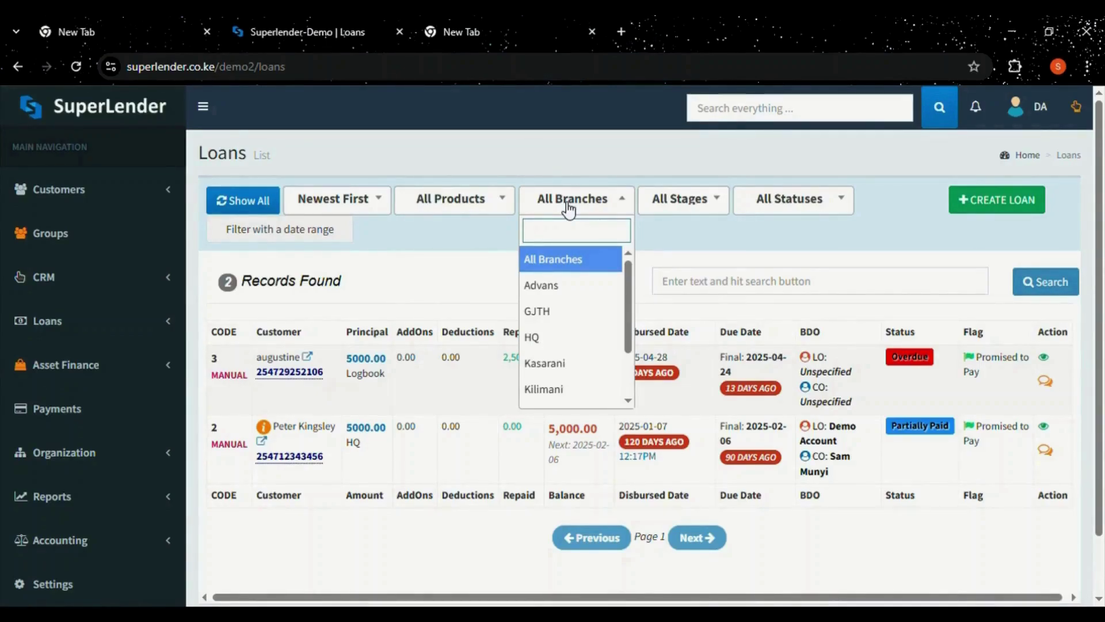
left_click(712, 206)
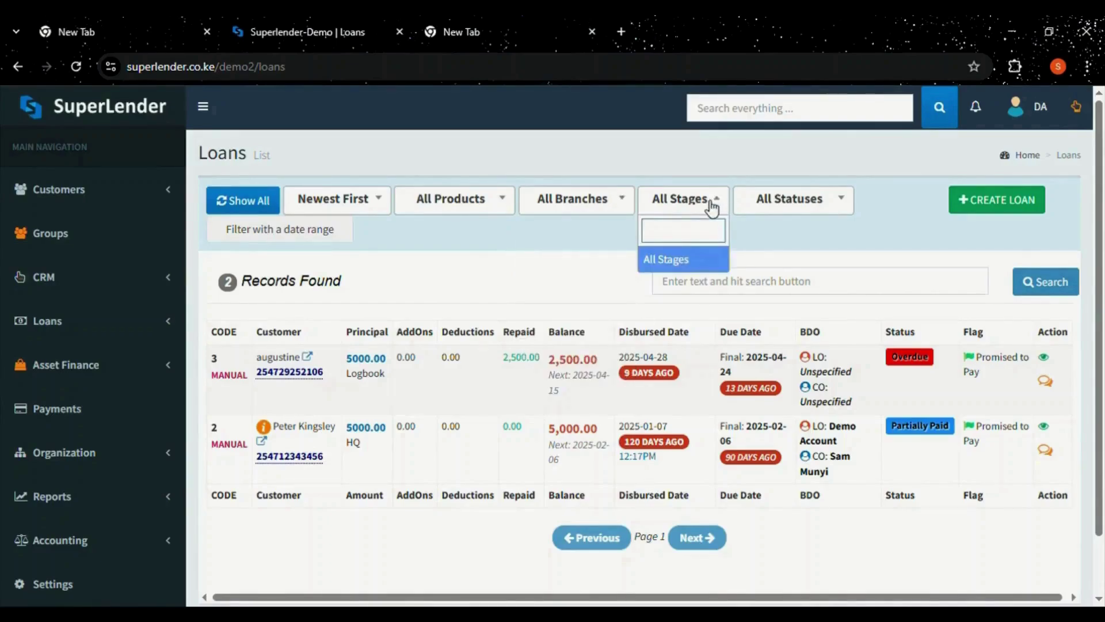
left_click(817, 211)
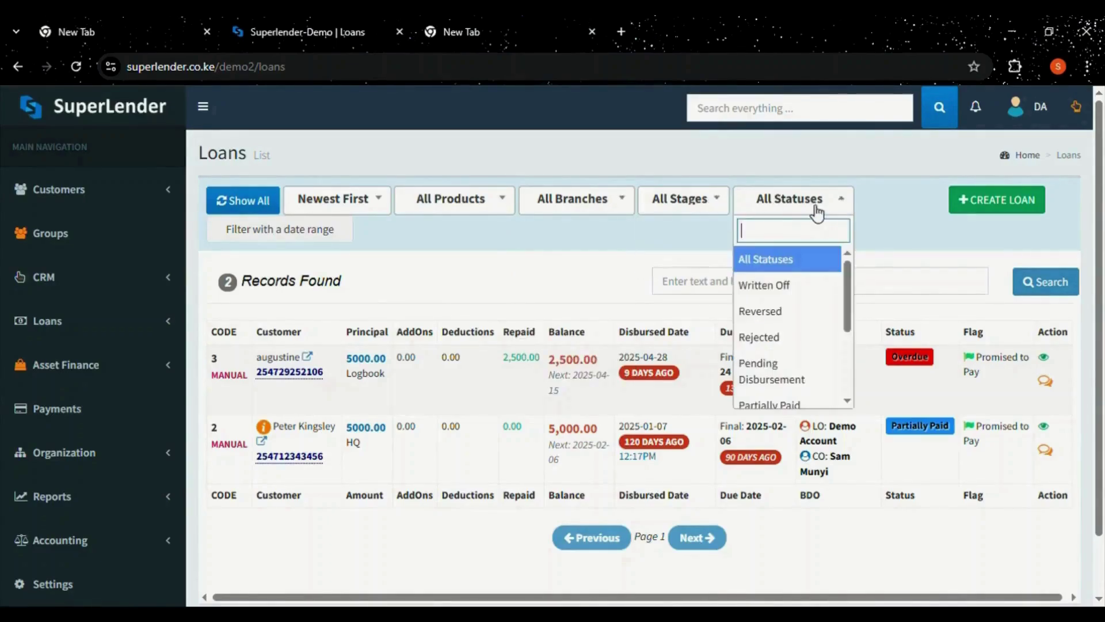
mouse_move(846, 311)
left_mouse_down()
mouse_move(846, 392)
mouse_move(844, 306)
left_mouse_up()
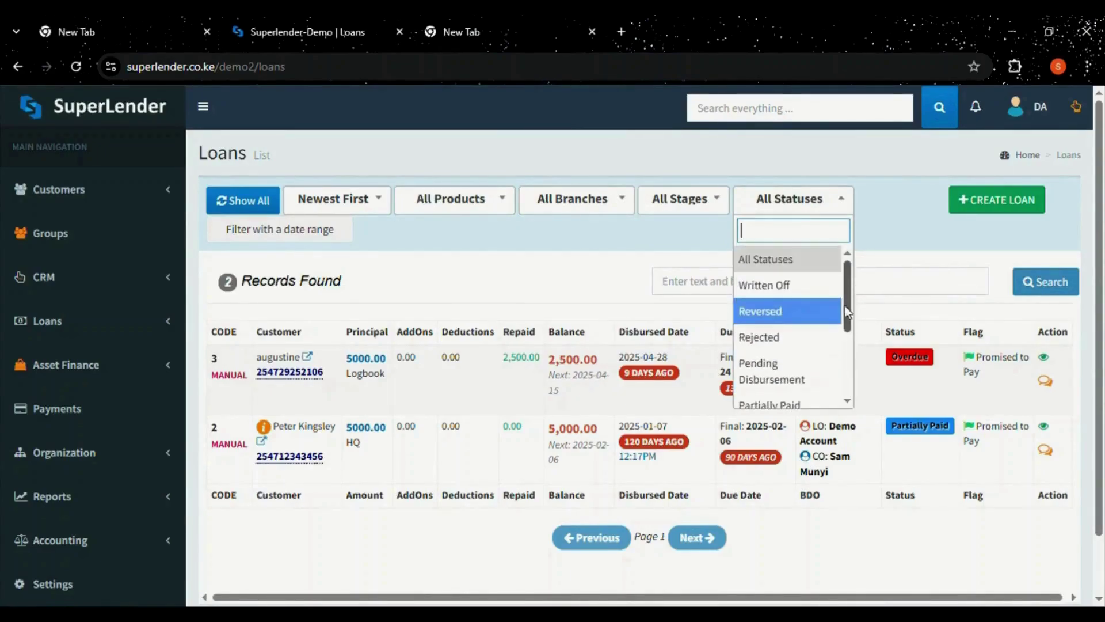
left_click(889, 252)
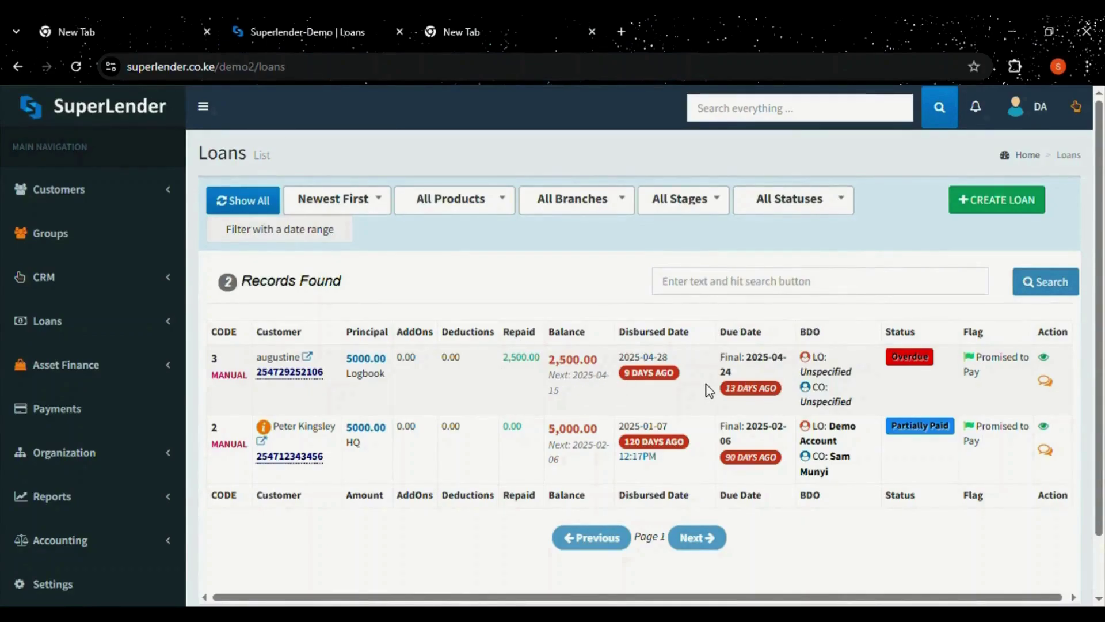
left_click(1047, 381)
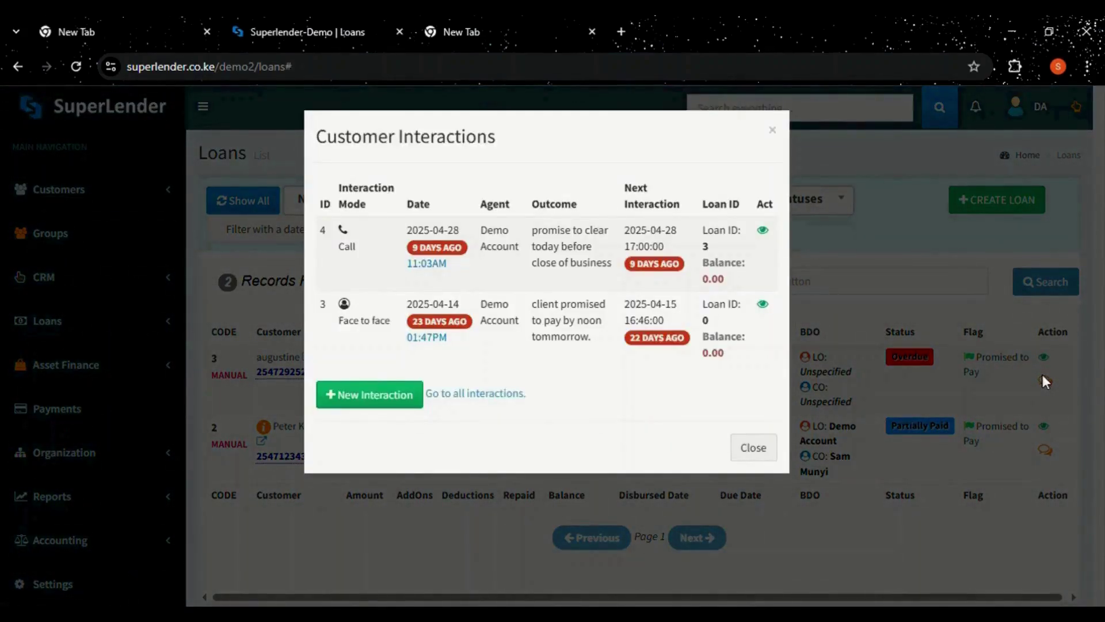
left_click(372, 398)
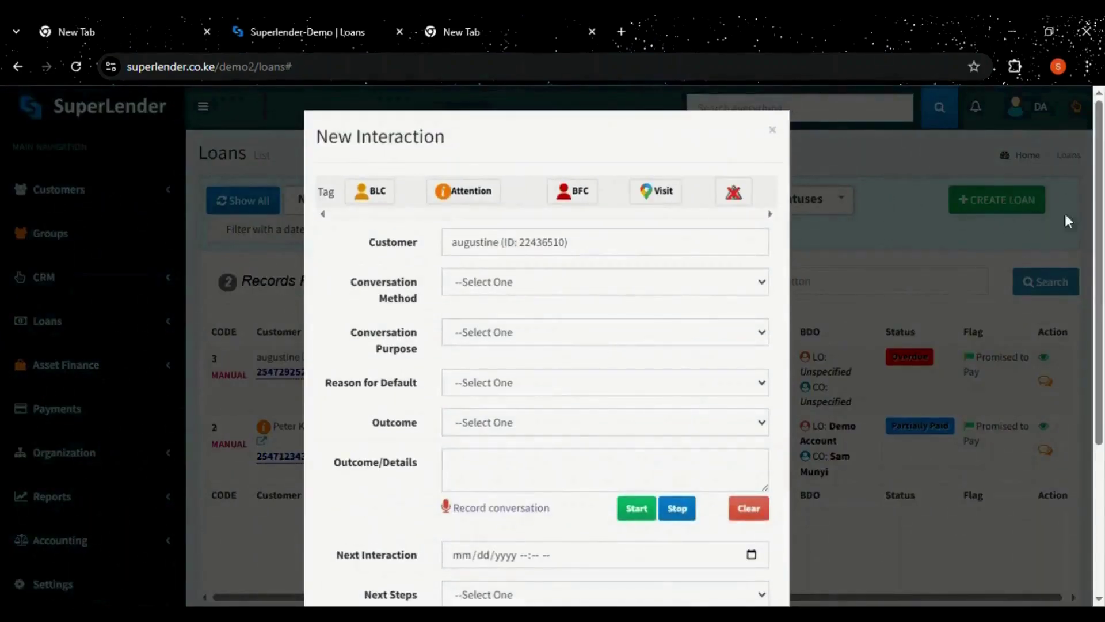
left_click_drag(1100, 211, 1098, 253)
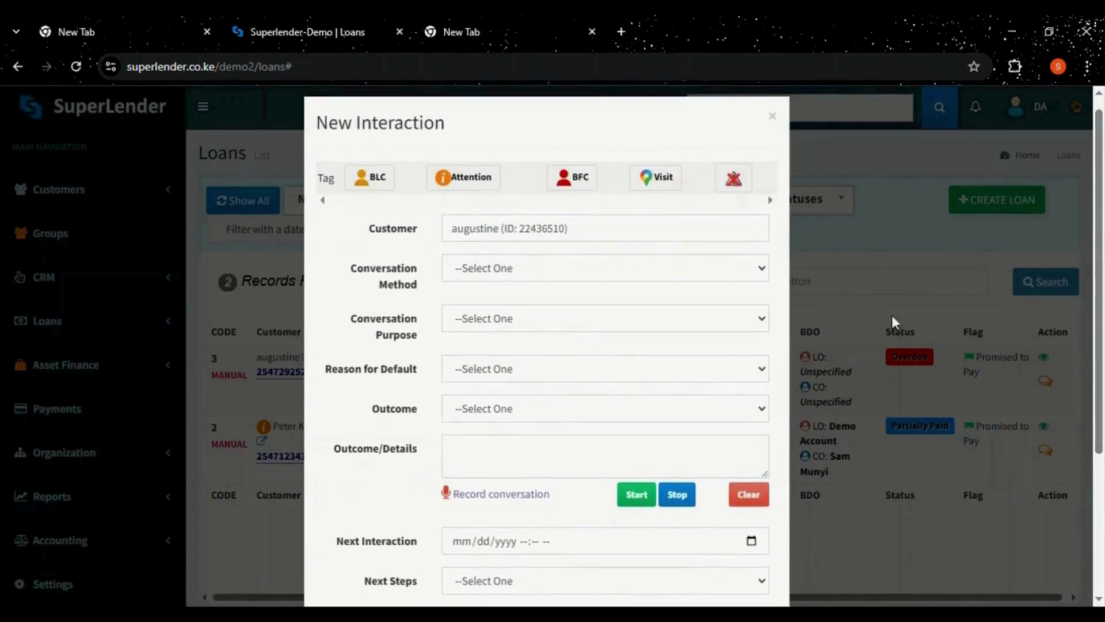
left_click(894, 313)
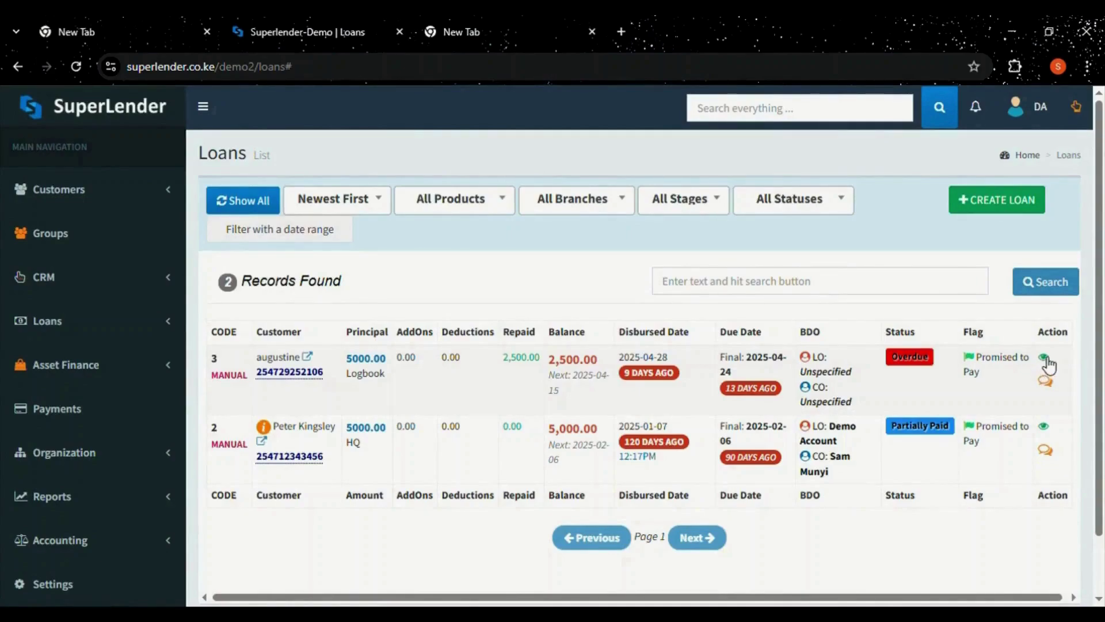
Open loan #3 and view its pay schedule and loan statement.
left_click(1044, 361)
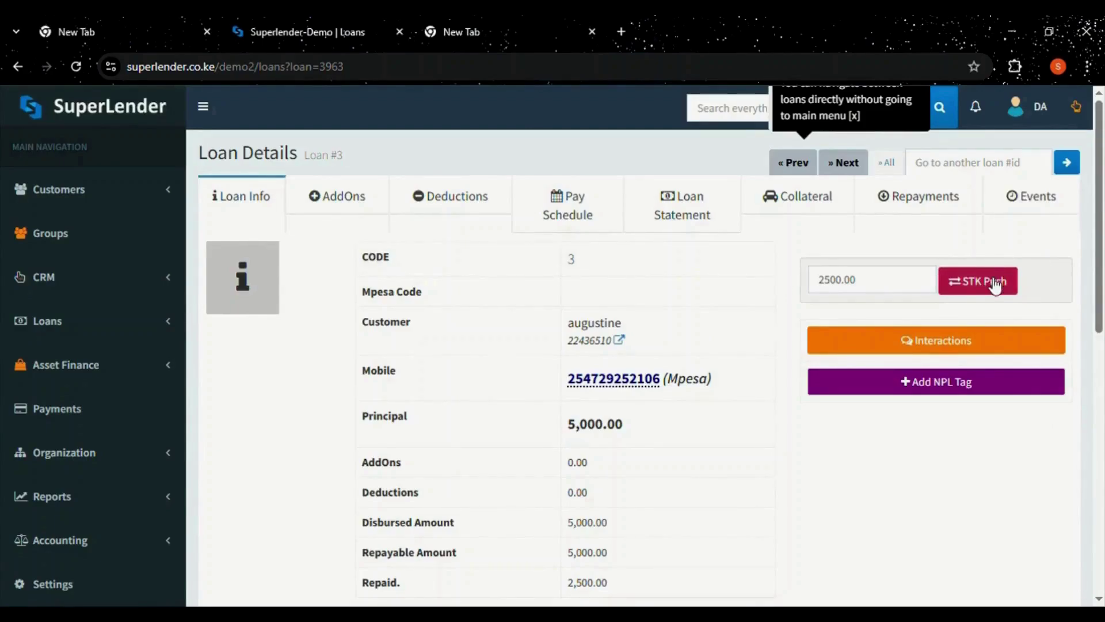
left_click_drag(1100, 254, 1102, 306)
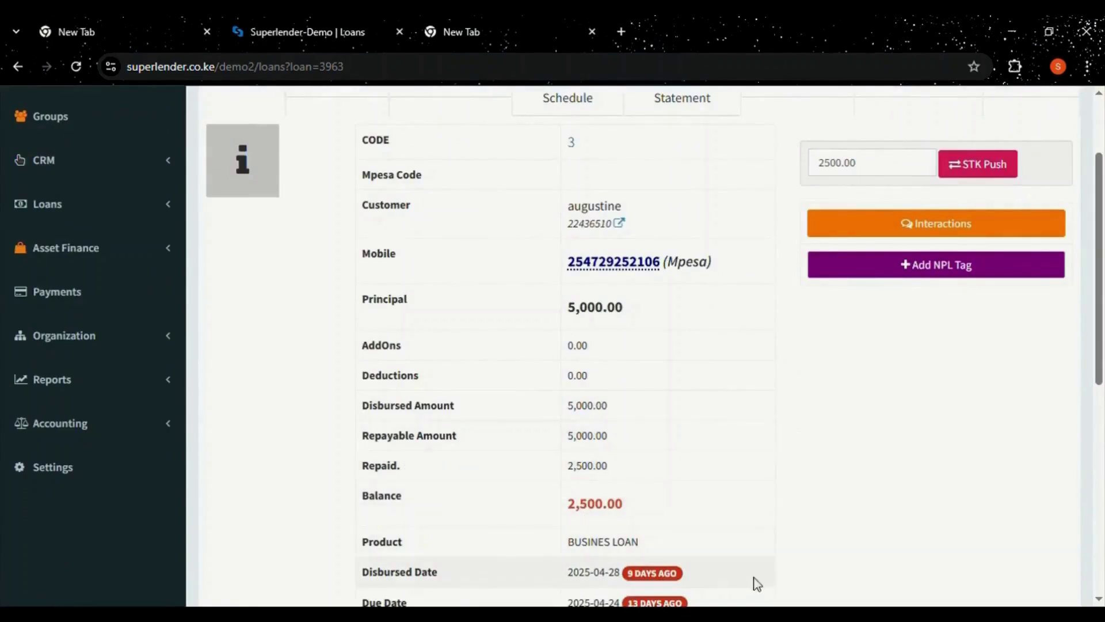
left_click_drag(1100, 340, 1103, 288)
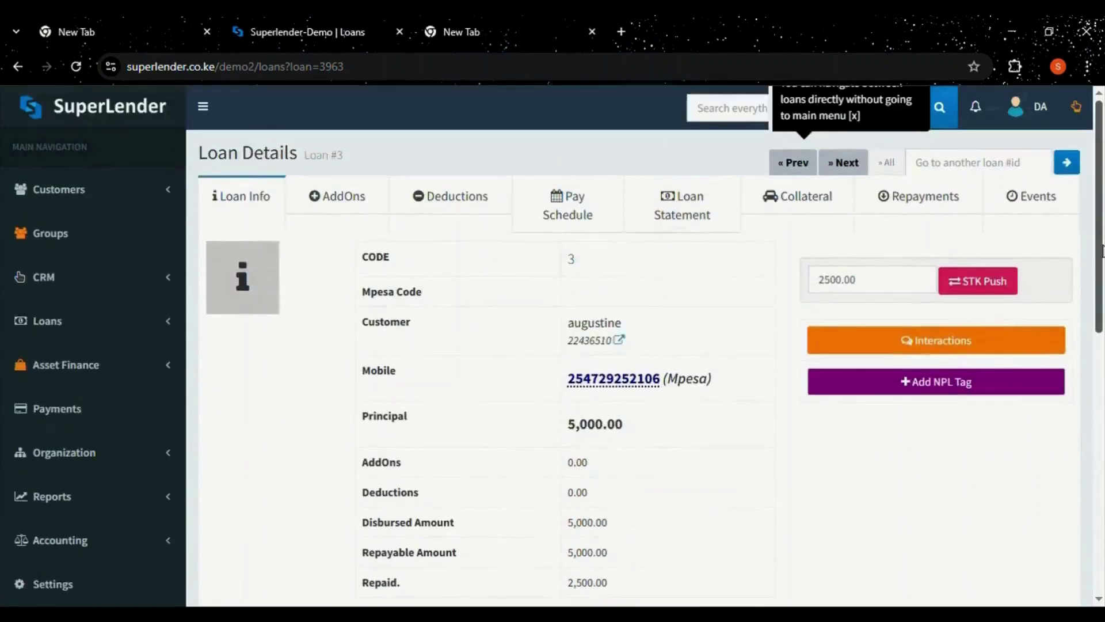
left_click(569, 229)
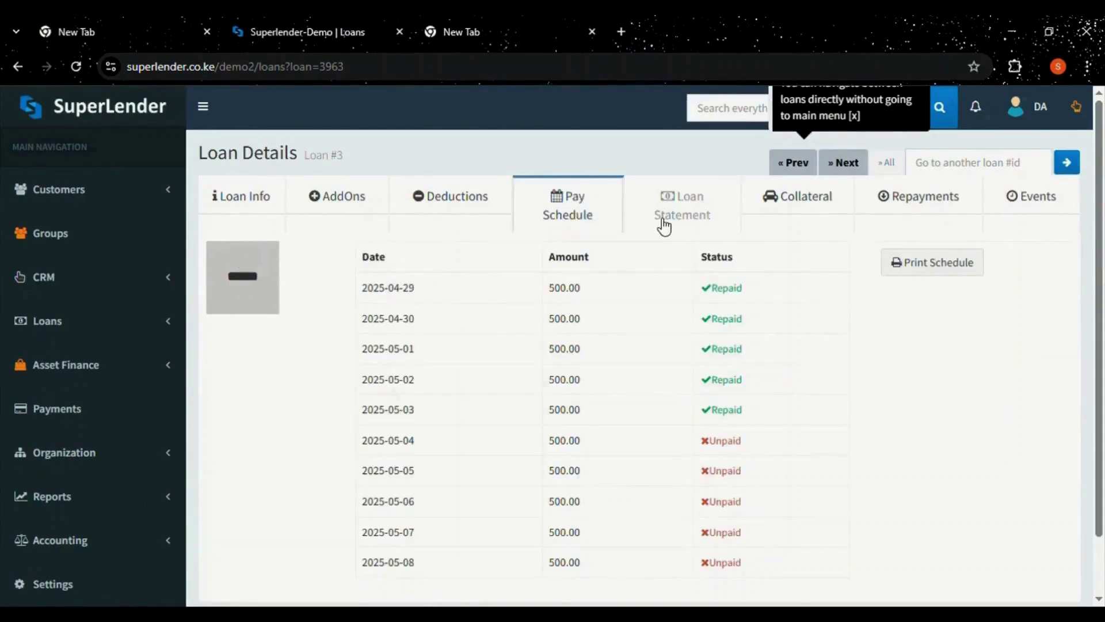
left_click(662, 226)
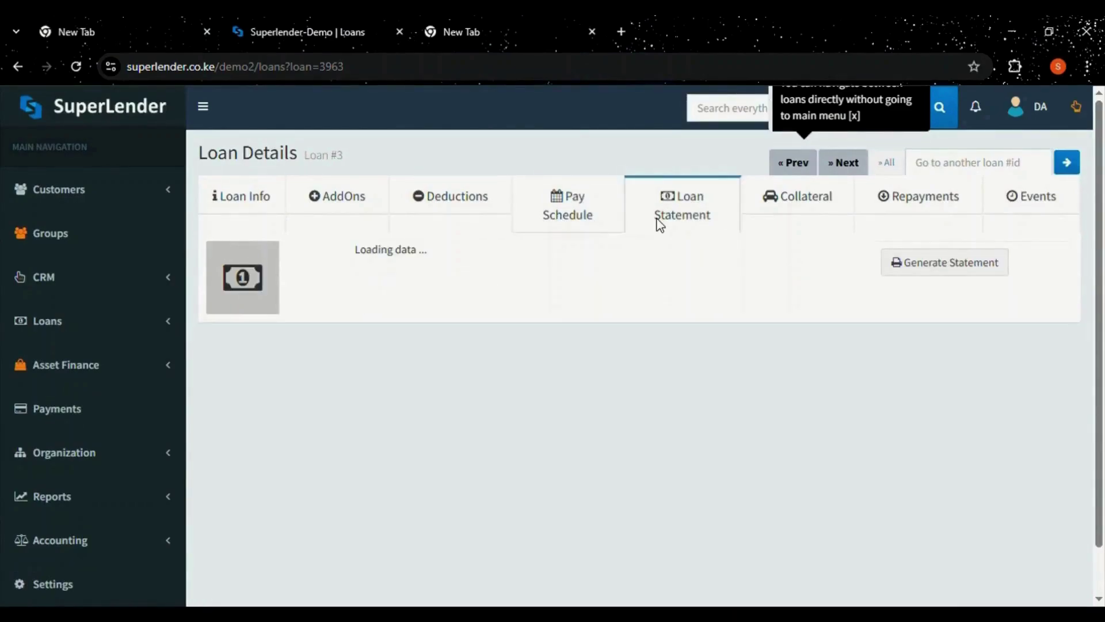
Check the loan's collateral, 2,500.00 repayment, events and add-ons, then return to Loans.
left_click(833, 198)
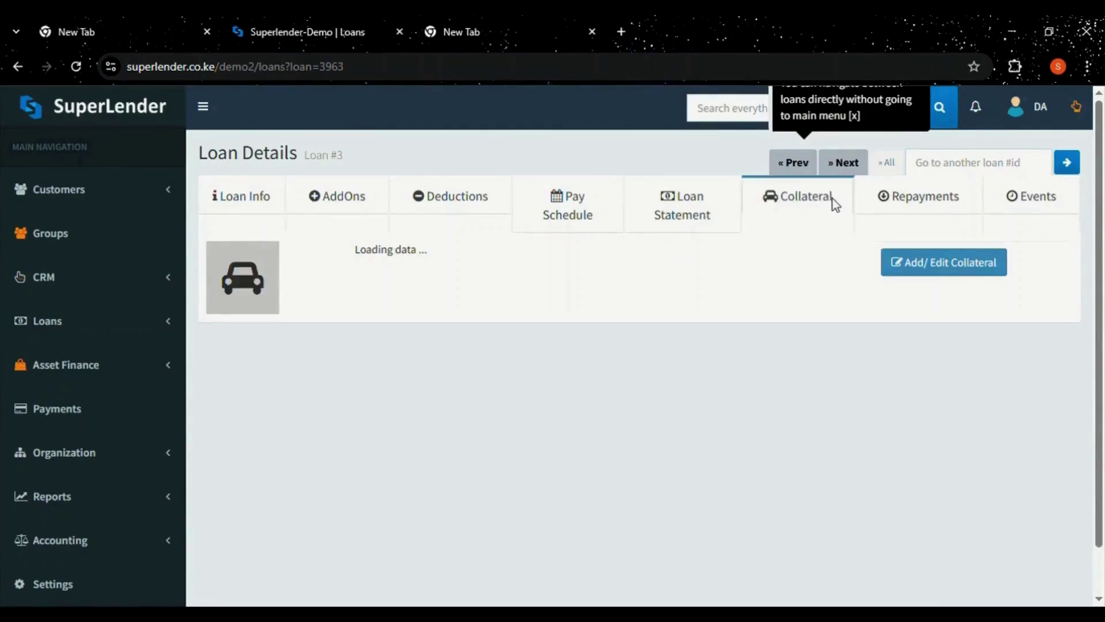
left_click(909, 210)
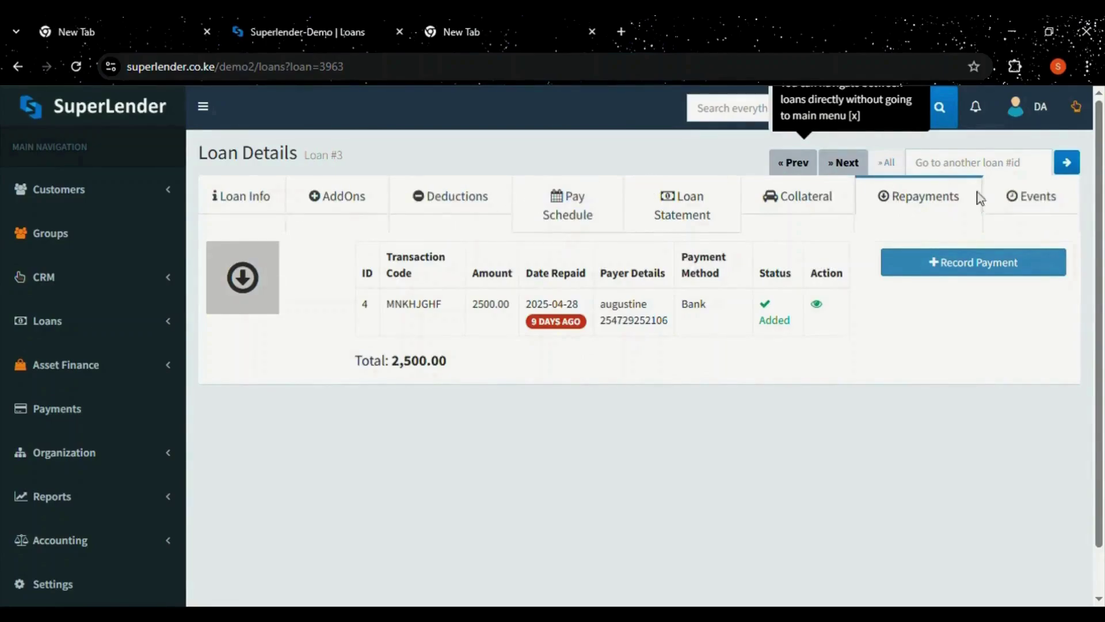
left_click(1005, 196)
left_click(336, 197)
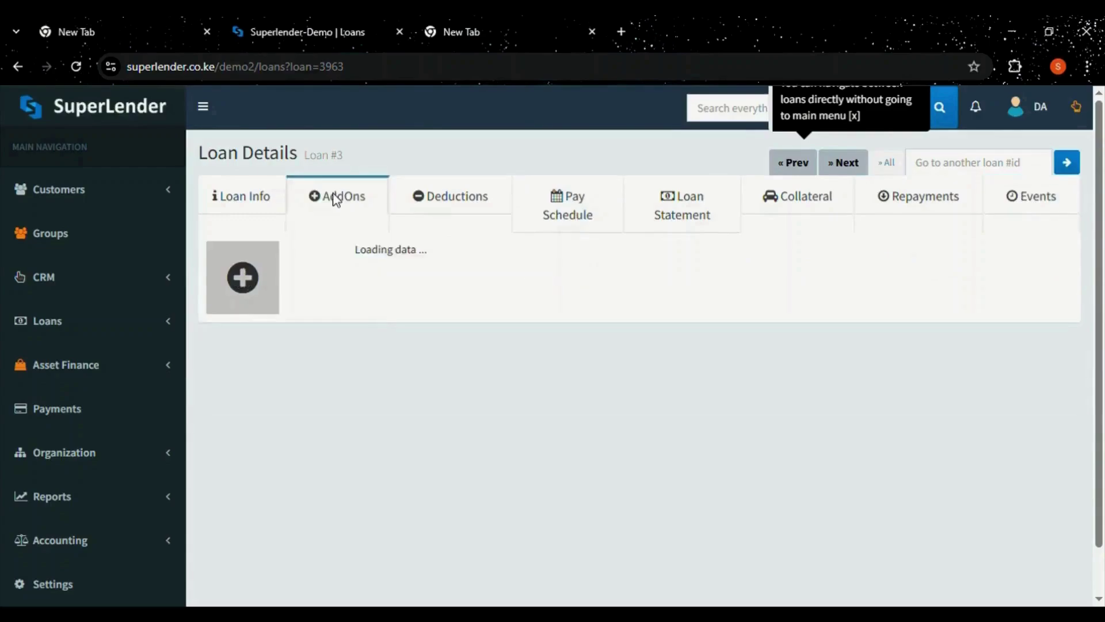
left_click(280, 196)
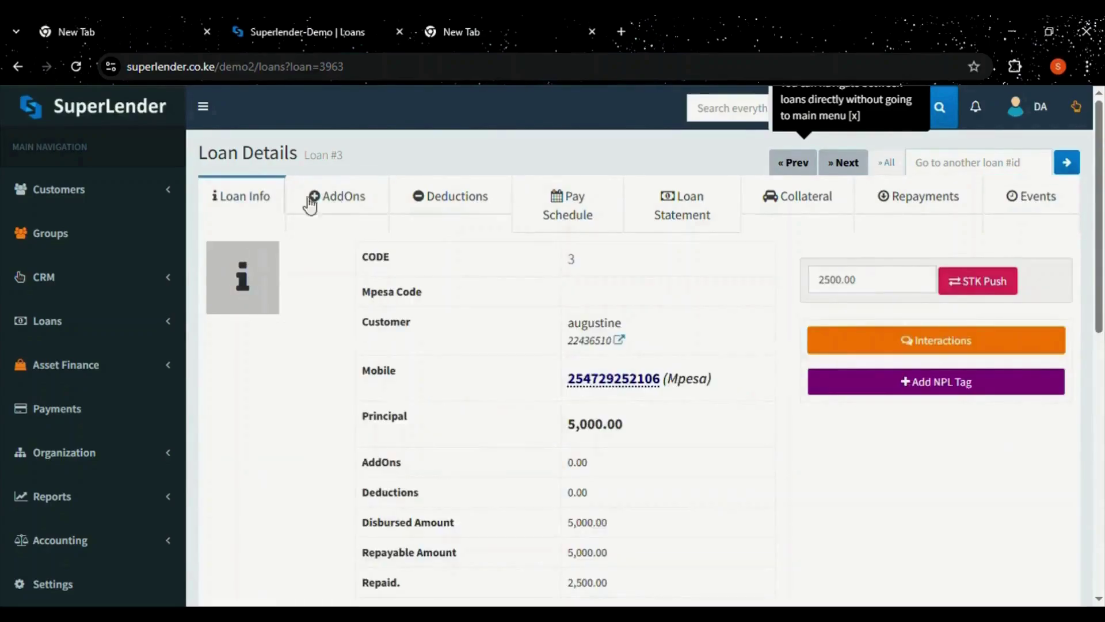
left_click(18, 66)
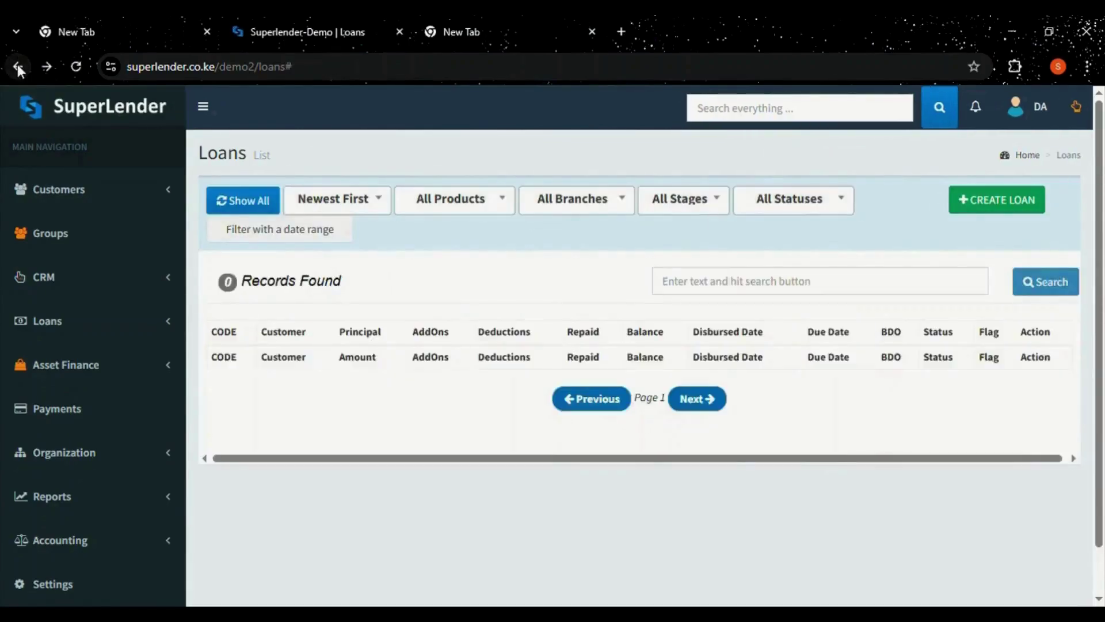
Show Defaulters (loan 3, 2,500.00 overdue) and inspect Age, Agent and Branch filters unapplied.
left_click(62, 324)
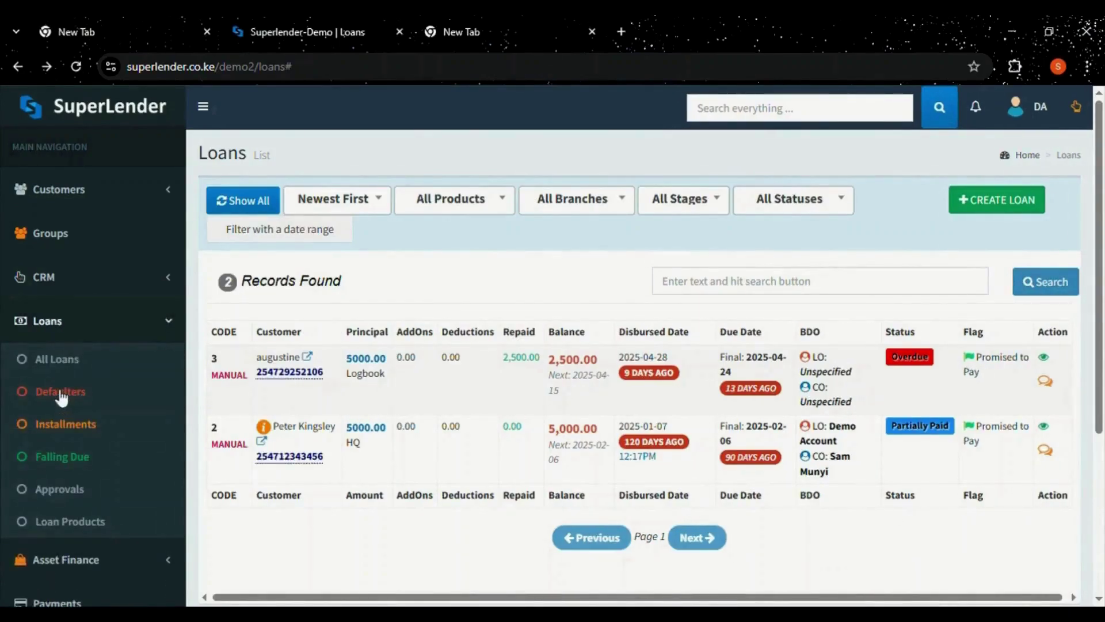
left_click(61, 393)
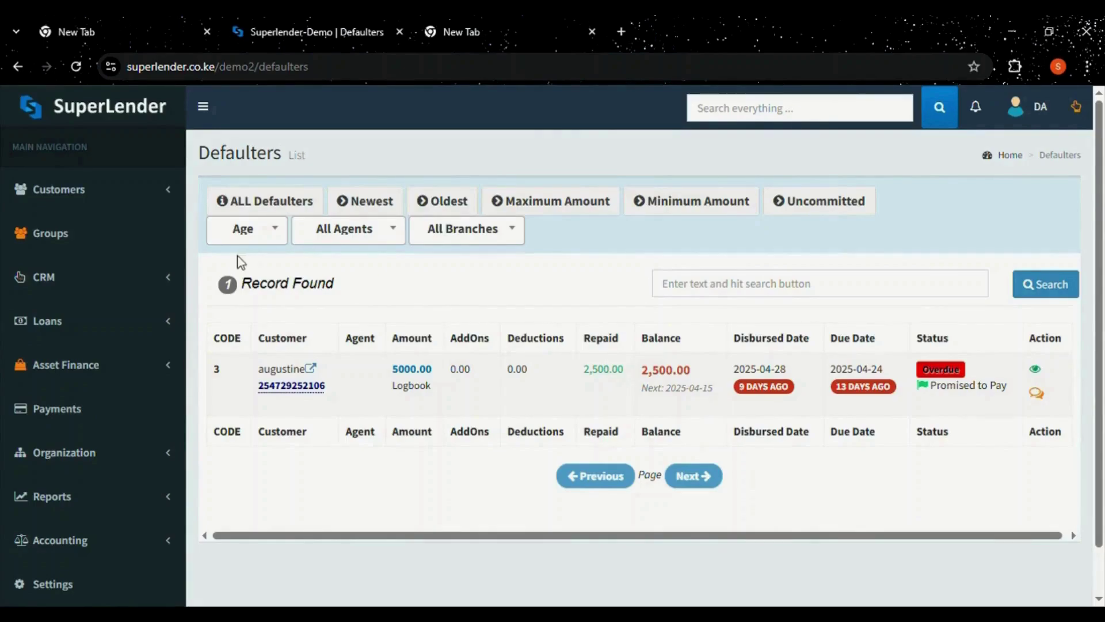
left_click(258, 231)
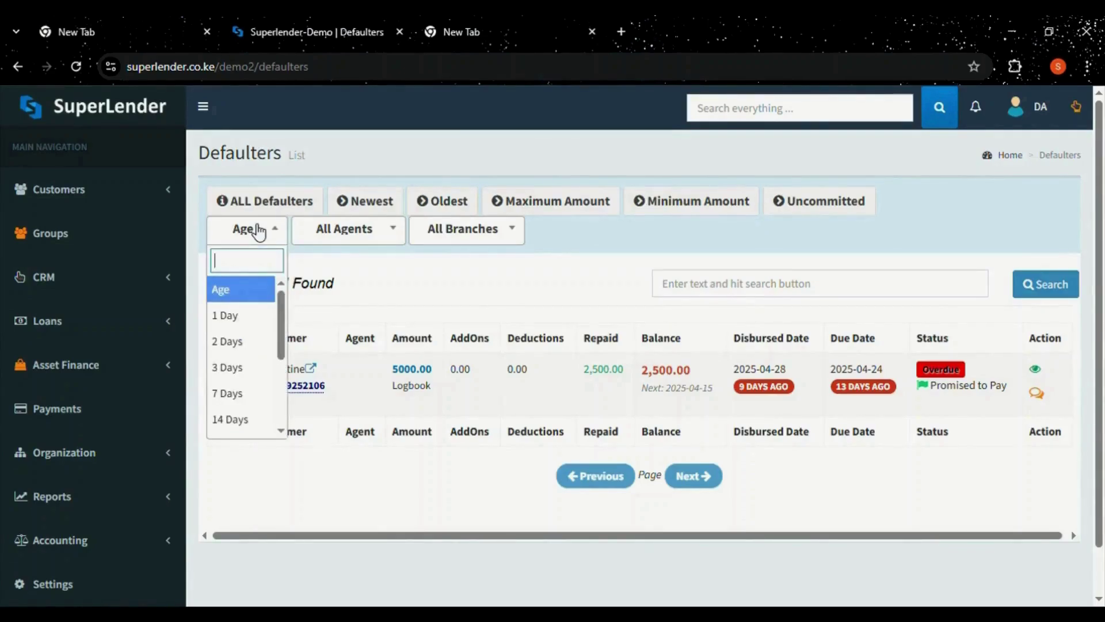
scroll(280, 362, "down", 1)
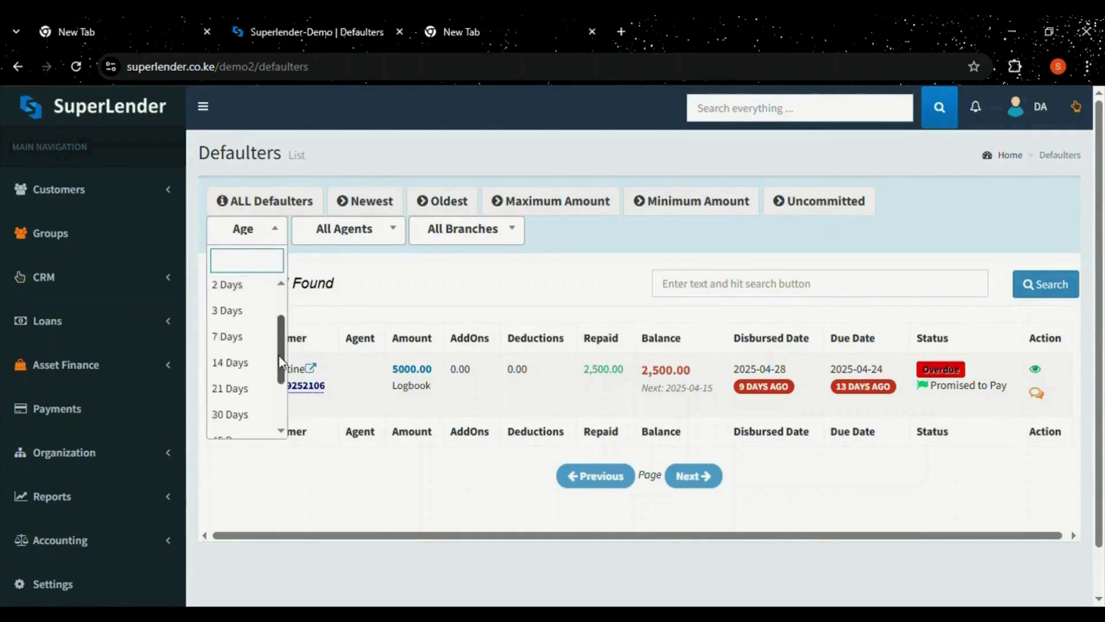
scroll(280, 362, "down", 3)
scroll(282, 345, "up", 5)
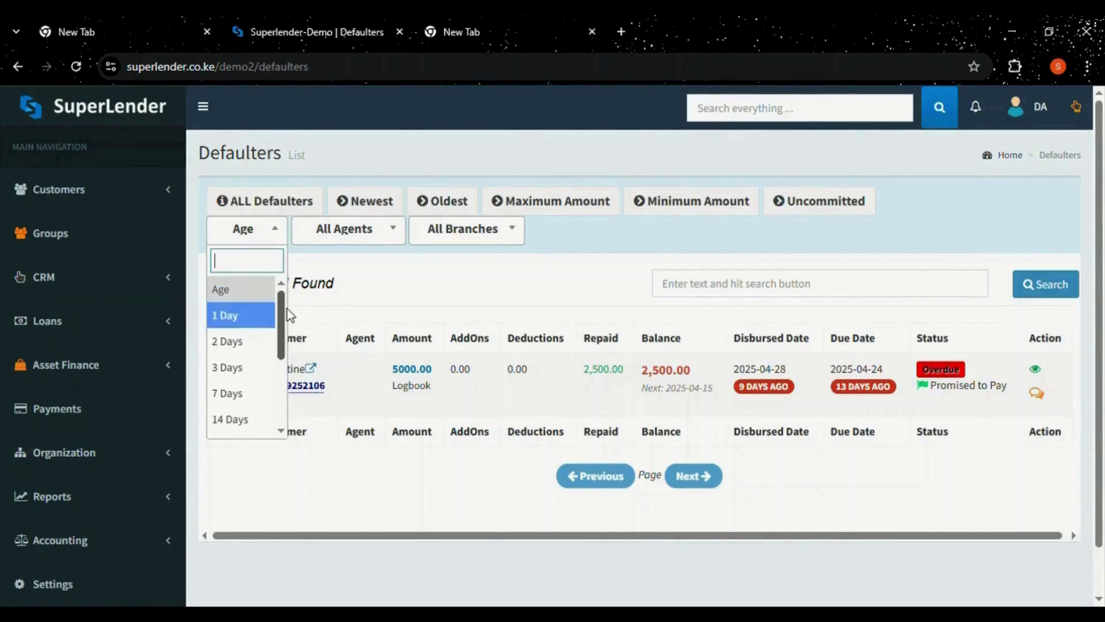
left_click(368, 279)
left_click(374, 241)
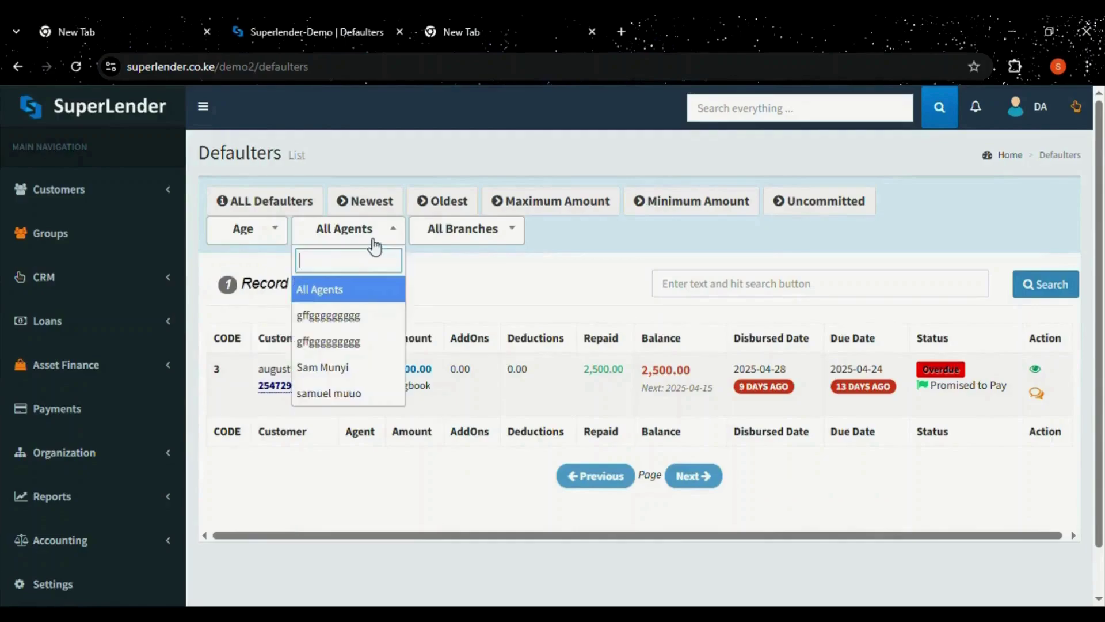
left_click(374, 242)
left_click(458, 242)
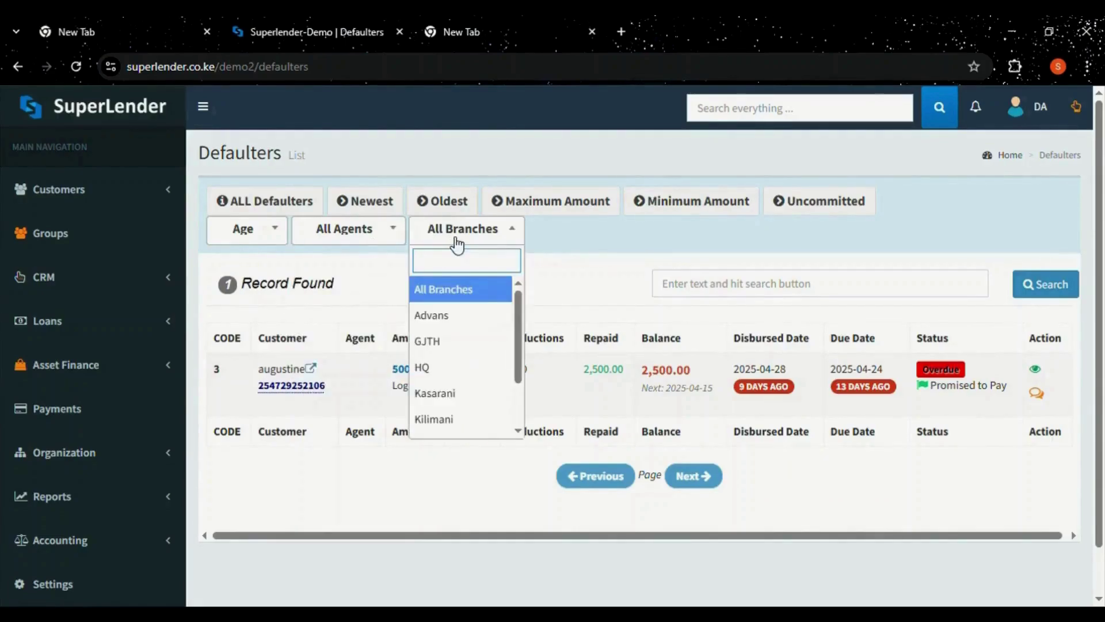
left_click(458, 241)
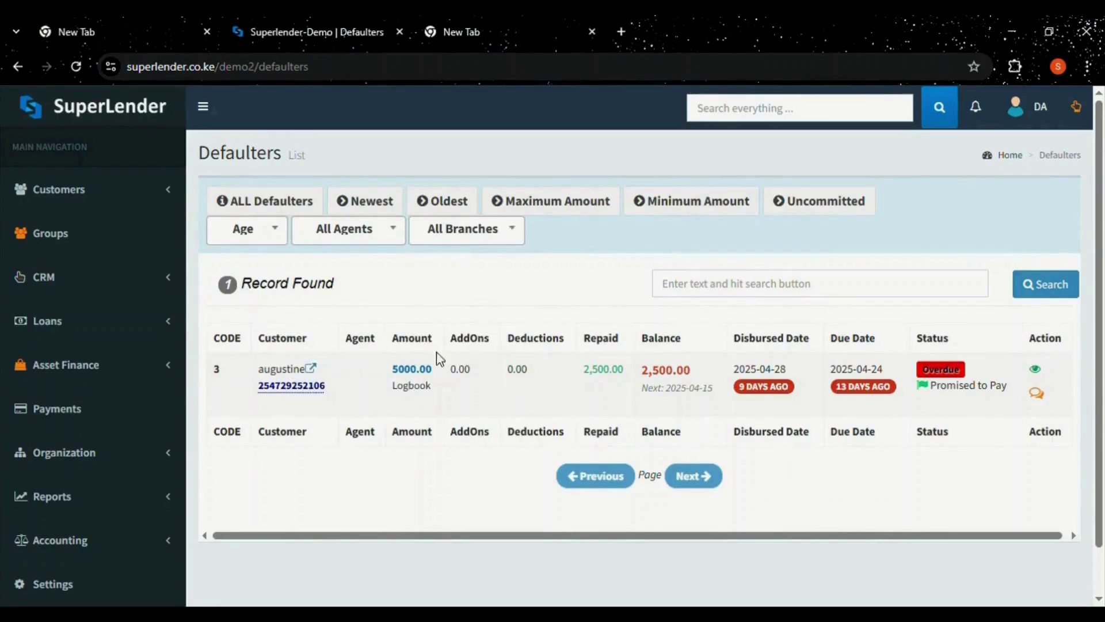
left_click(70, 325)
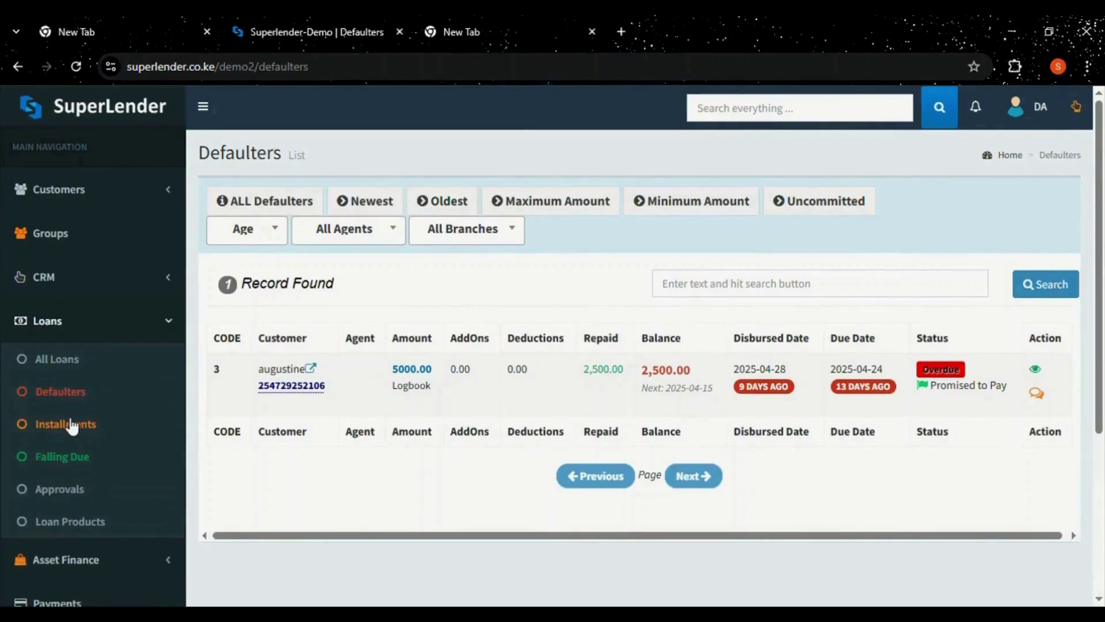
Check Installments, then filter Falling Due loans to today, 2025-05-07, giving 0 records.
left_click(64, 423)
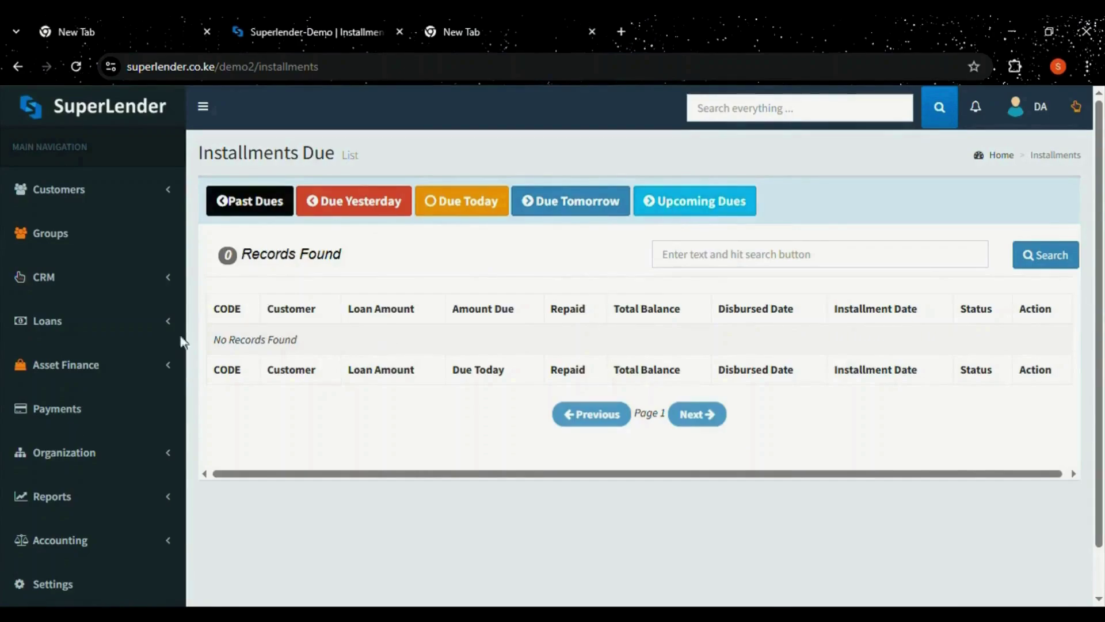
left_click(134, 333)
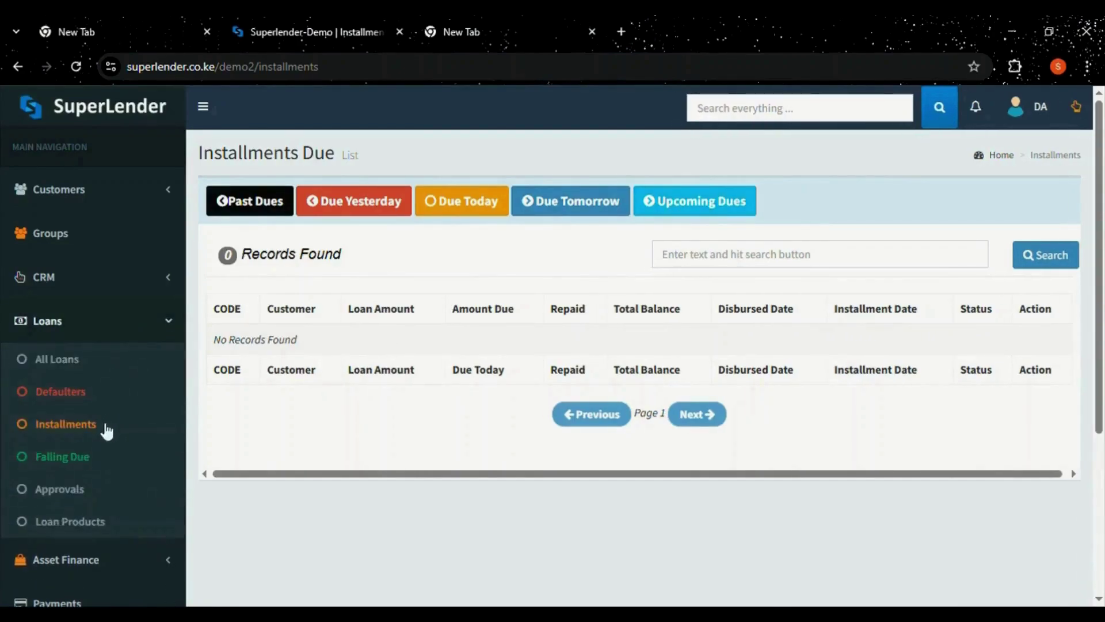
left_click(84, 457)
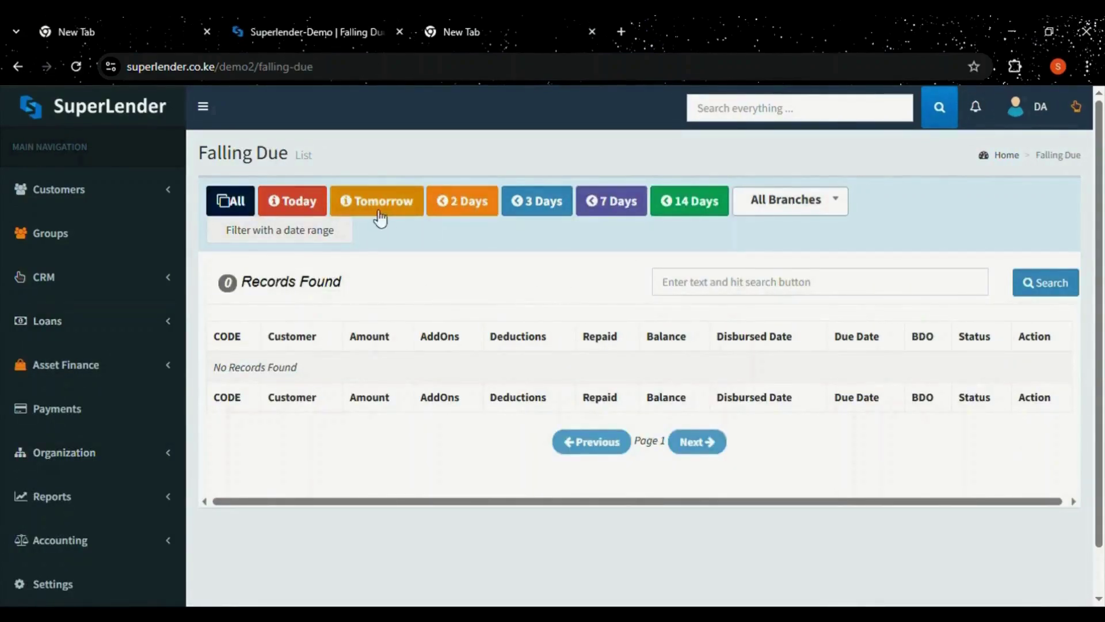
left_click(273, 206)
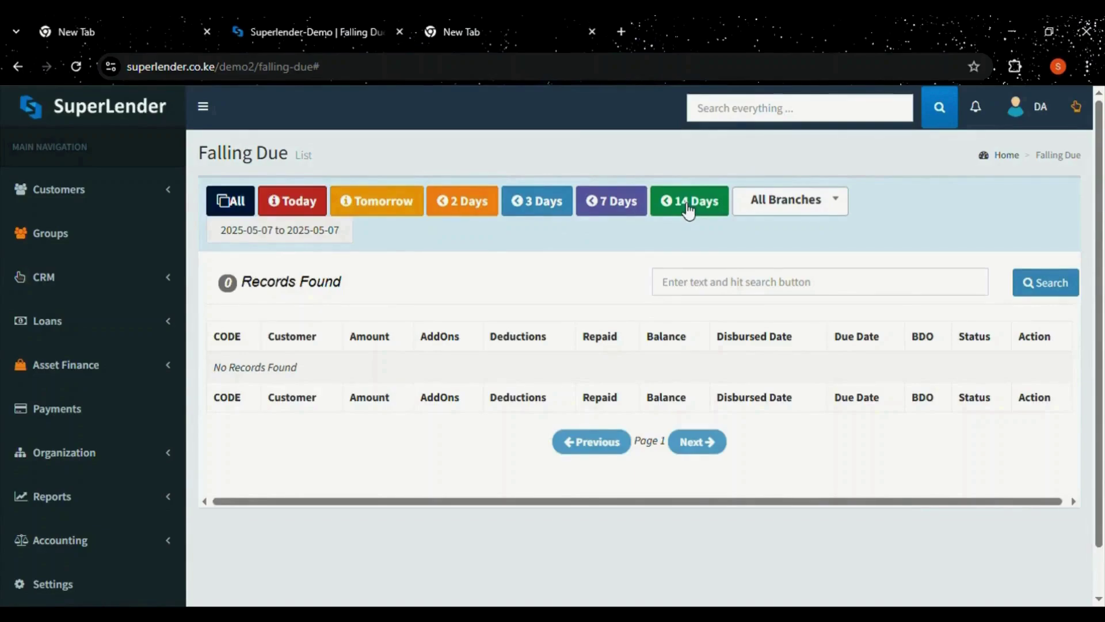
left_click(763, 213)
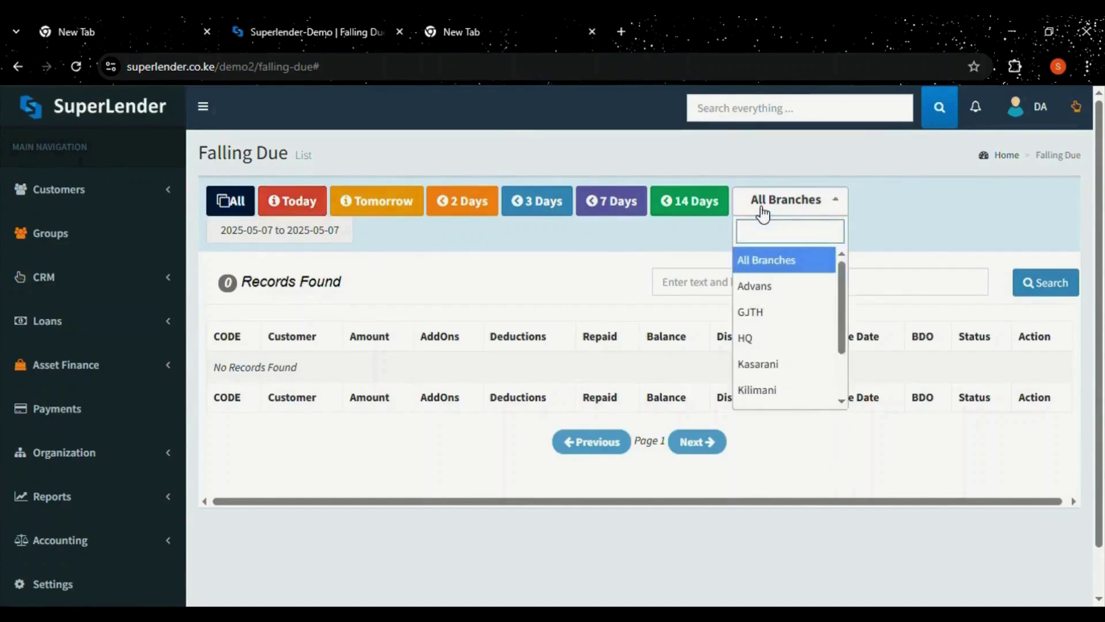
left_click(763, 213)
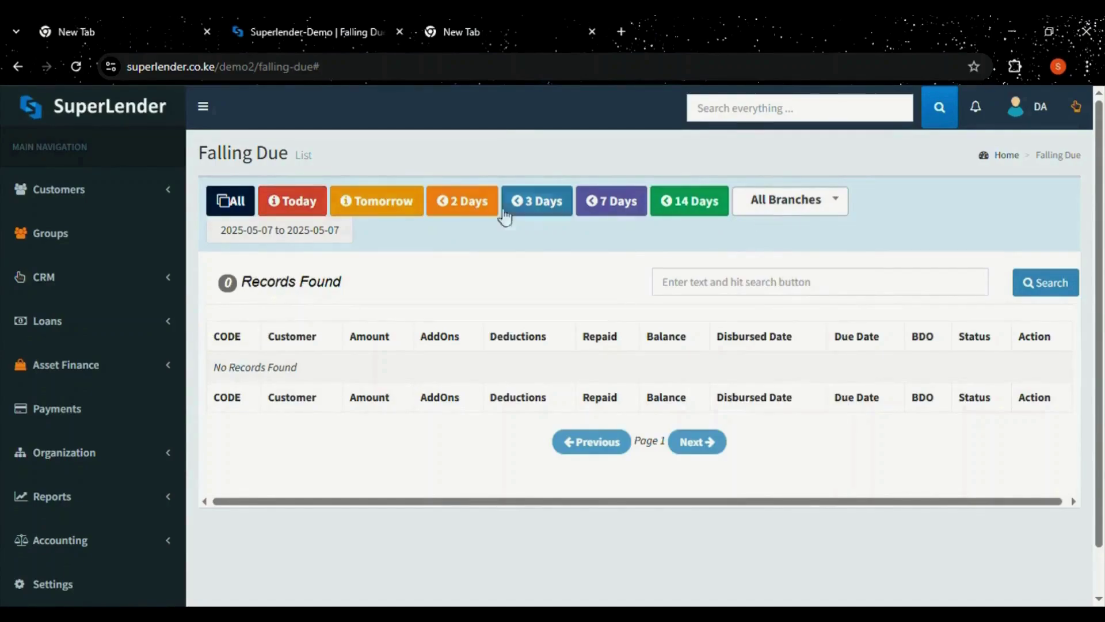
Look at Loan Approvals, then list the six Loan Products including Salary Advance and BUSINES LOAN.
left_click(48, 323)
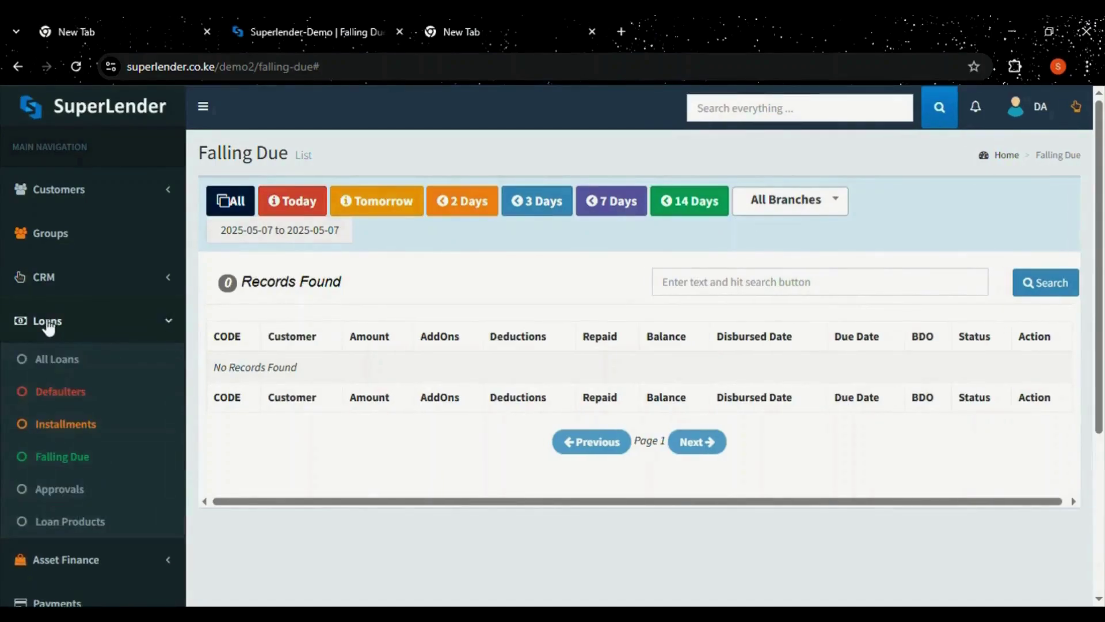
left_click(64, 496)
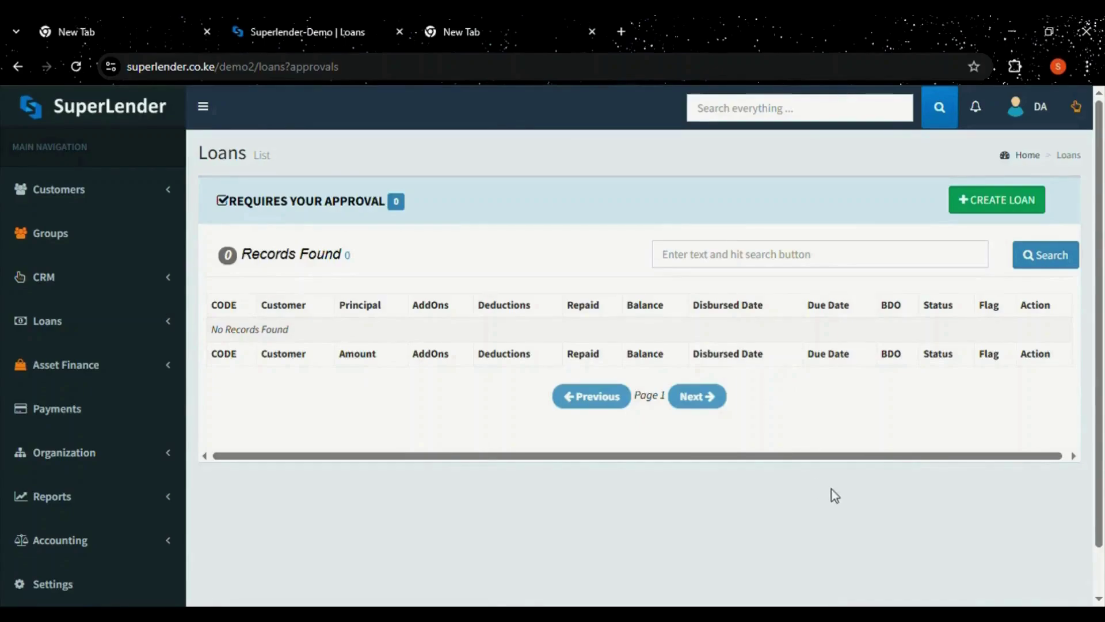
left_click(96, 329)
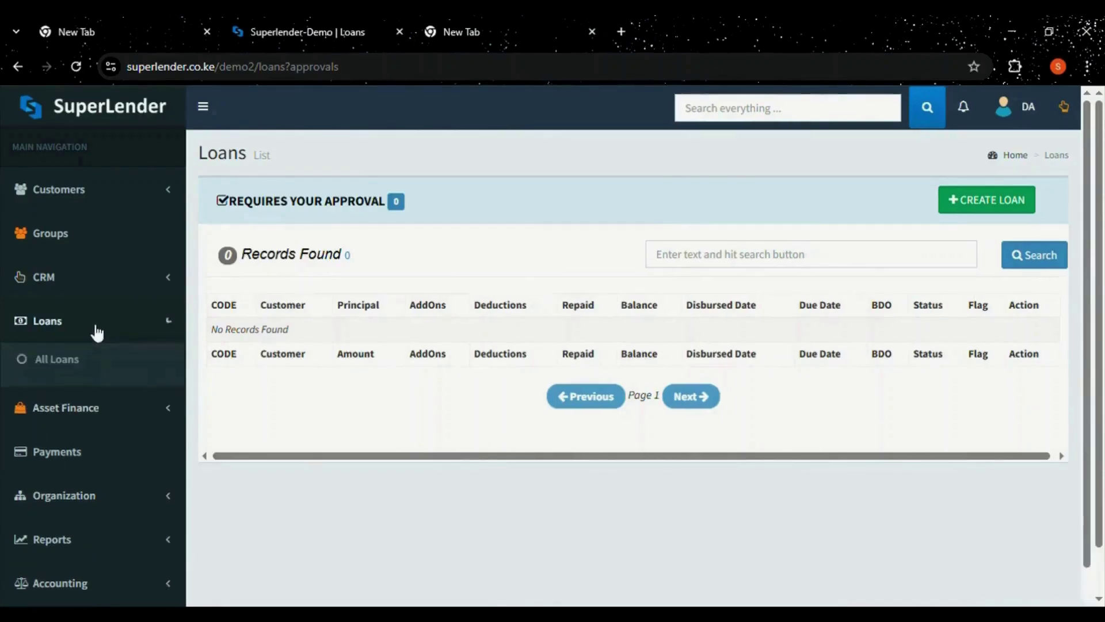
left_click(91, 521)
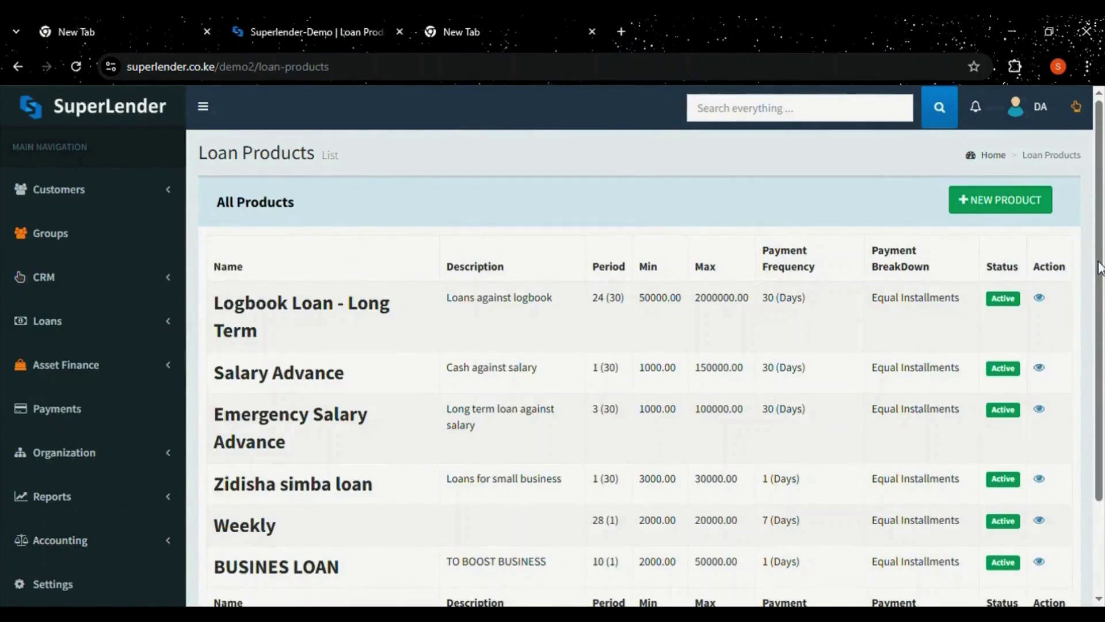
left_click_drag(1099, 261, 1102, 298)
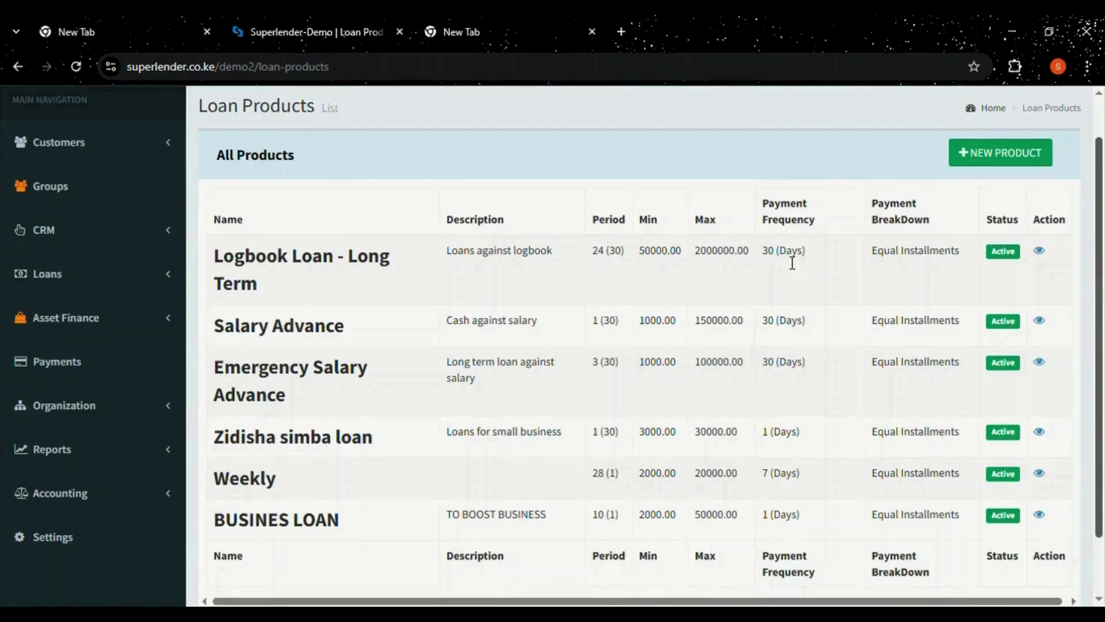
Open the Logbook Loan - Long Term product and view its add-ons and deductions.
left_click(1045, 255)
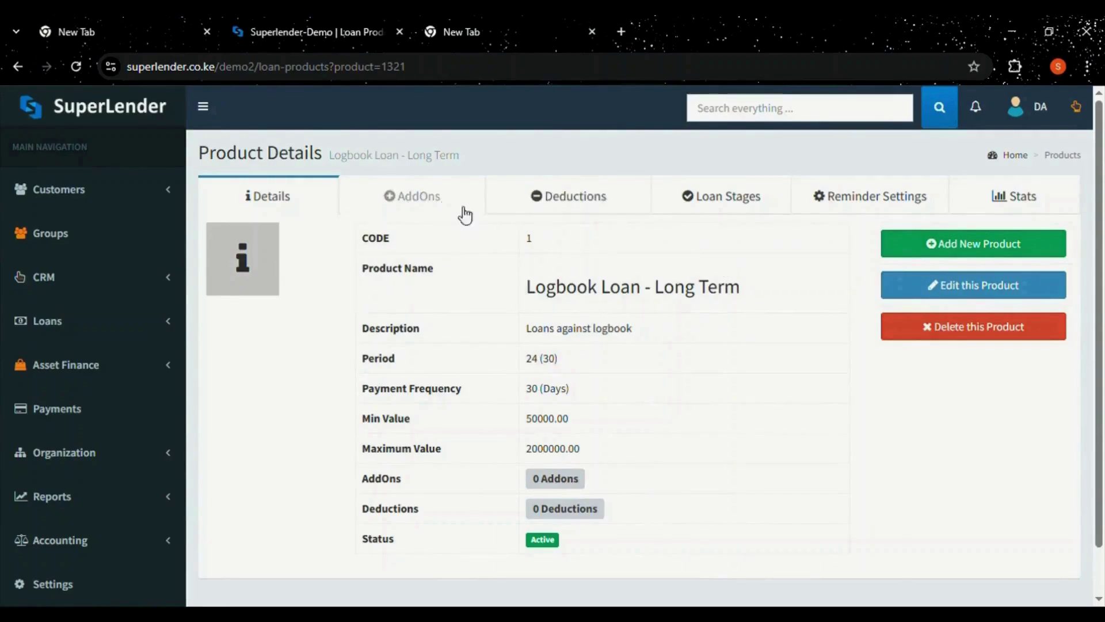
left_click(433, 205)
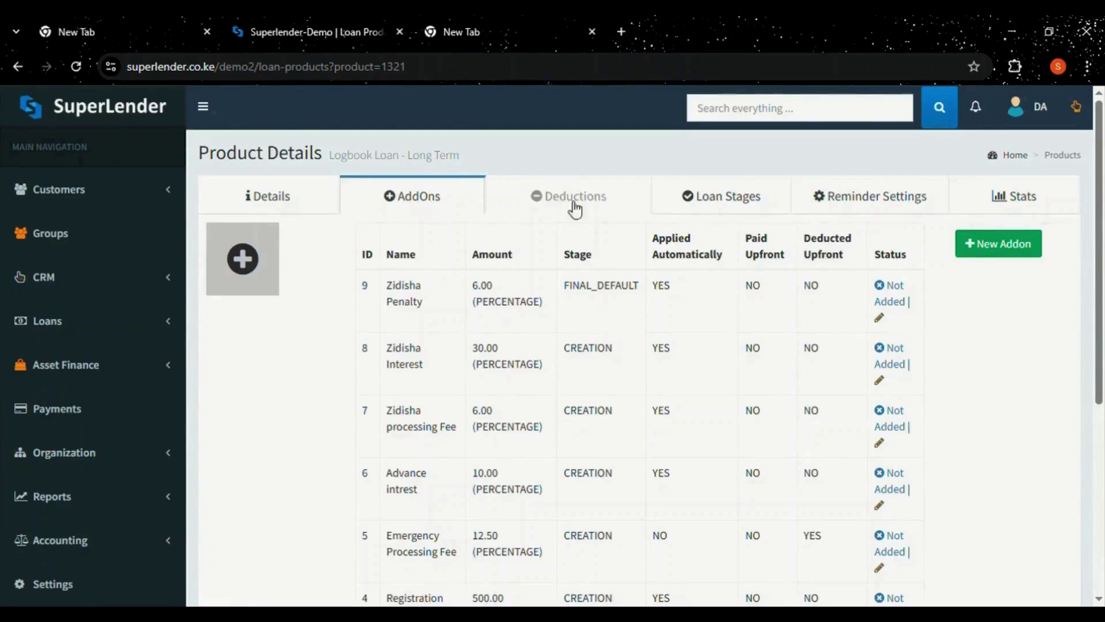
left_click_drag(1100, 109, 1096, 148)
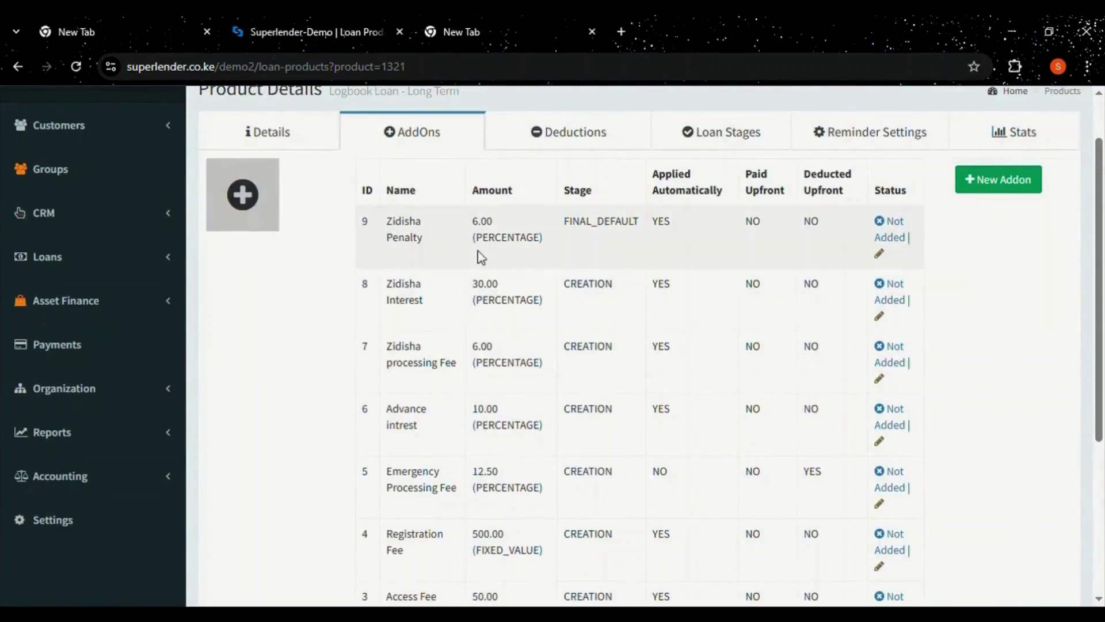
left_click(542, 148)
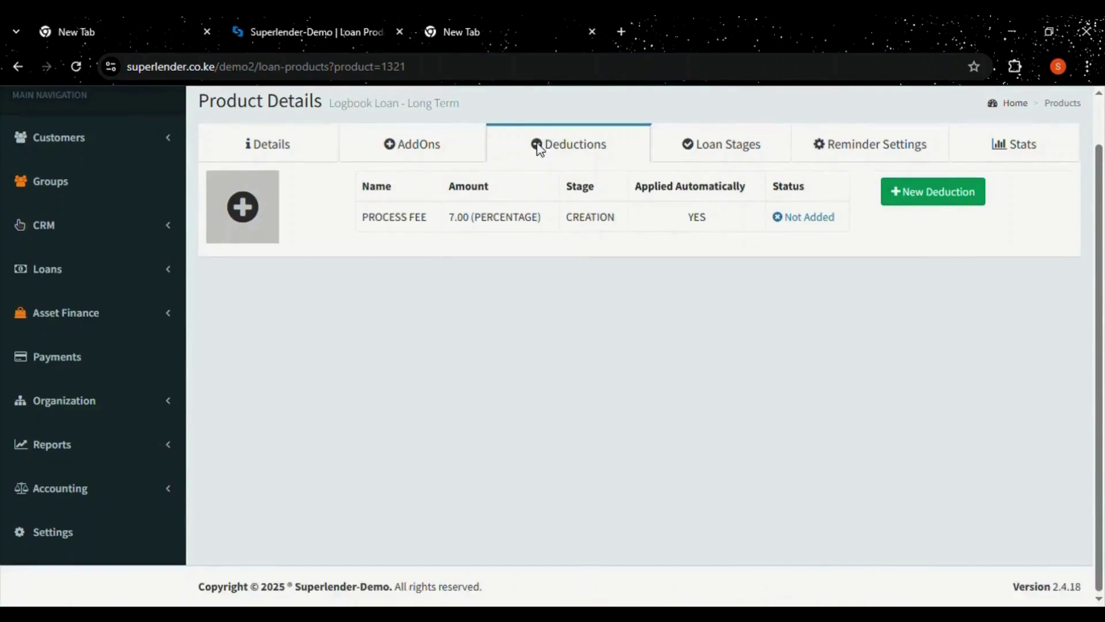
Look at its loan stages and New Stage form, then show the empty Reminder Settings.
left_click(754, 143)
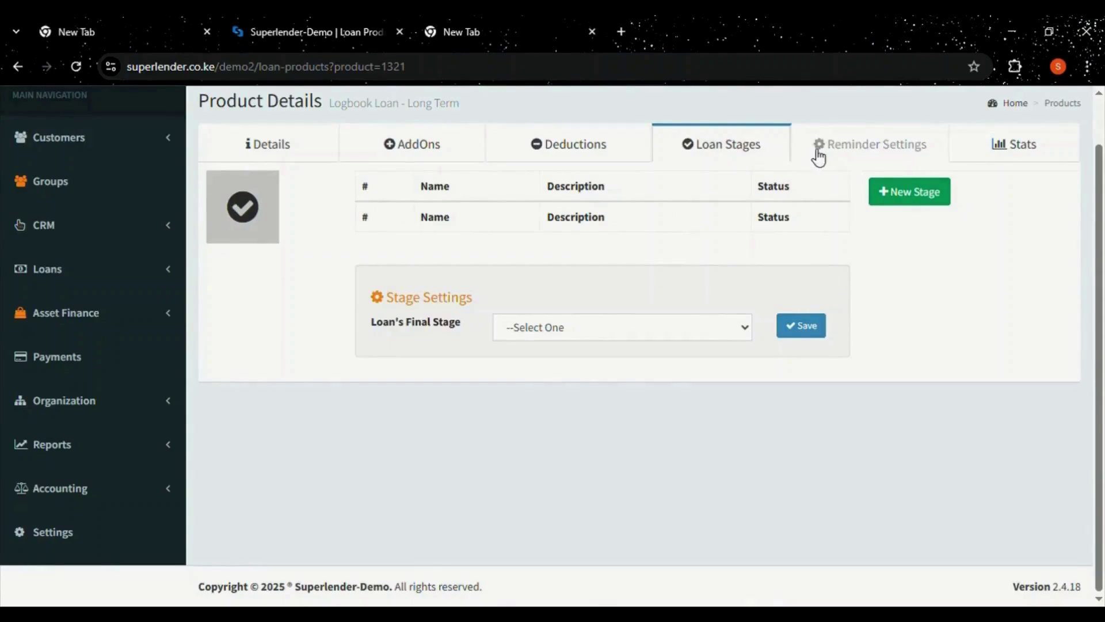
left_click(890, 199)
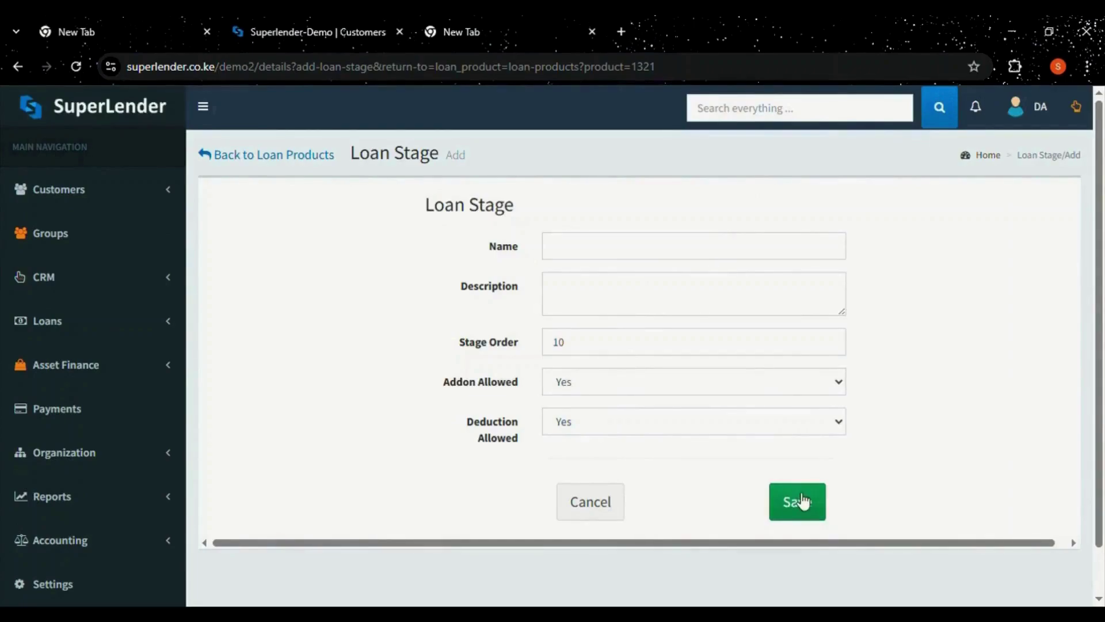
left_click(19, 66)
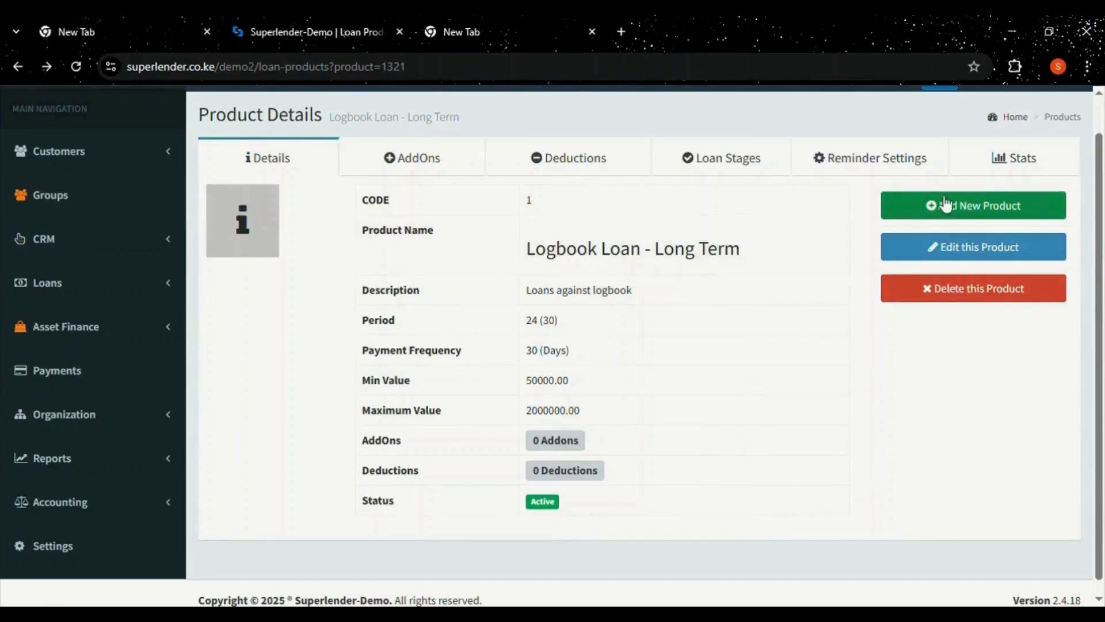
left_click(939, 165)
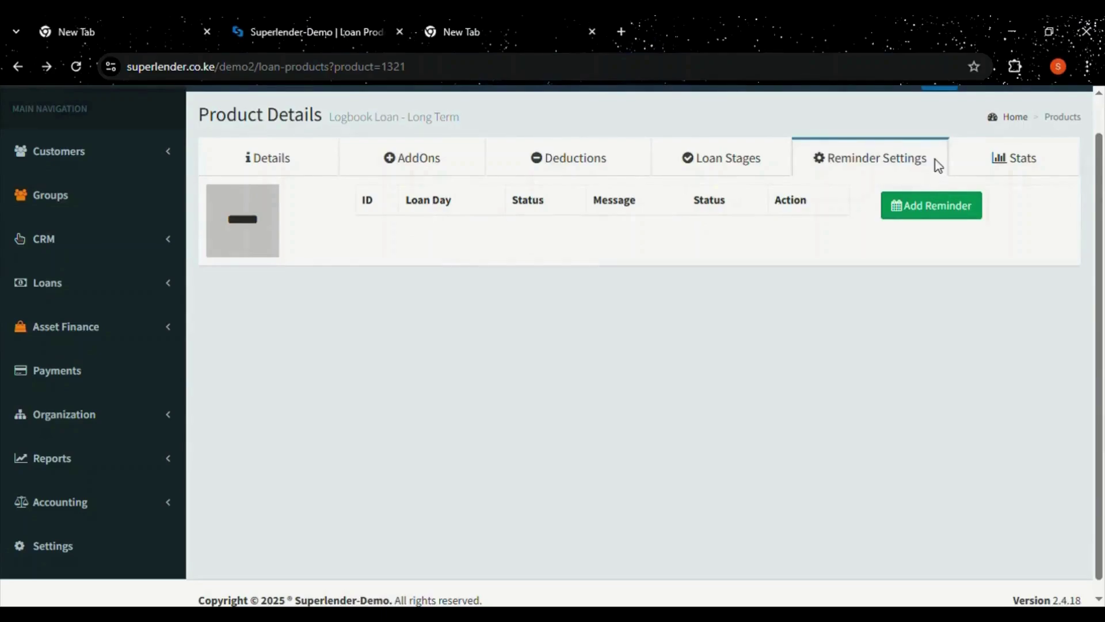
Try a new reminder's day-after-disbursement and Active status fields, discard it, and return to Details.
left_click(903, 214)
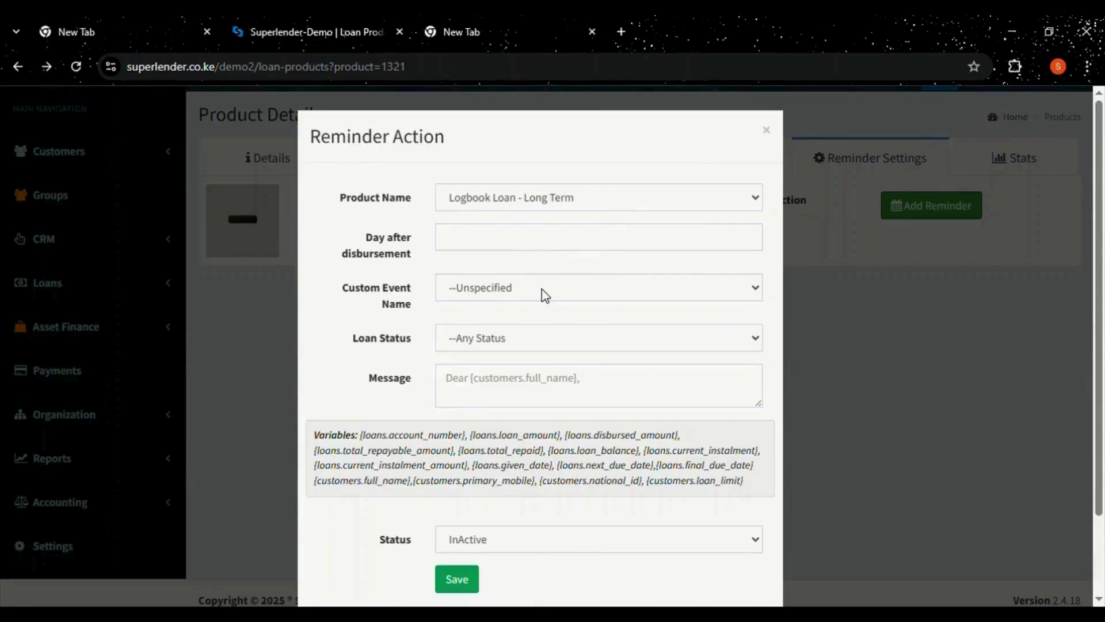
left_click(469, 239)
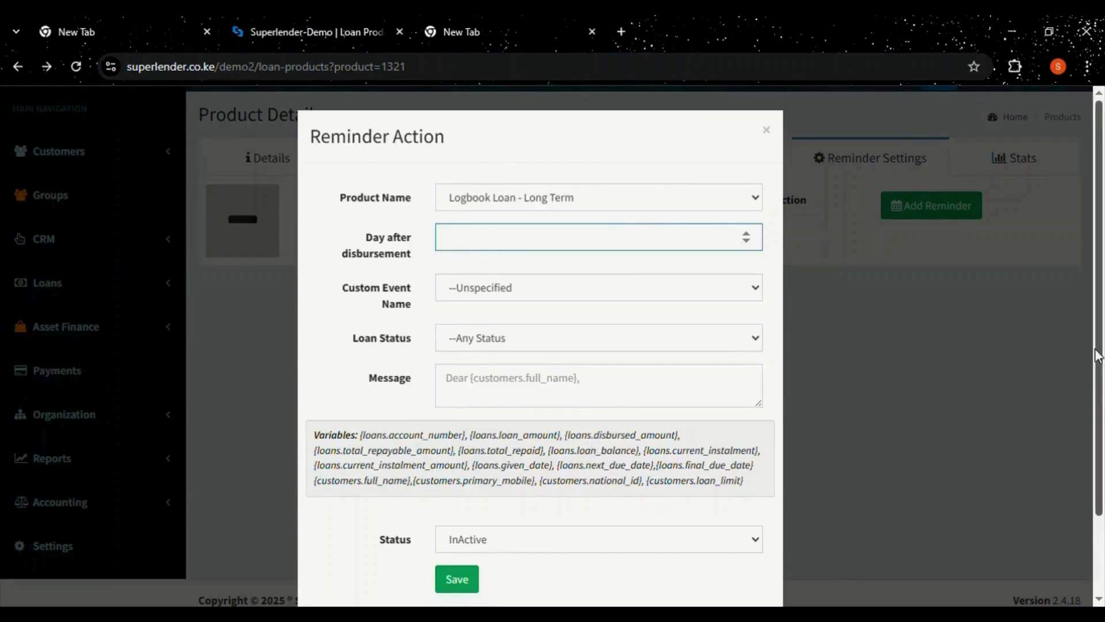
left_click_drag(1098, 356, 1101, 399)
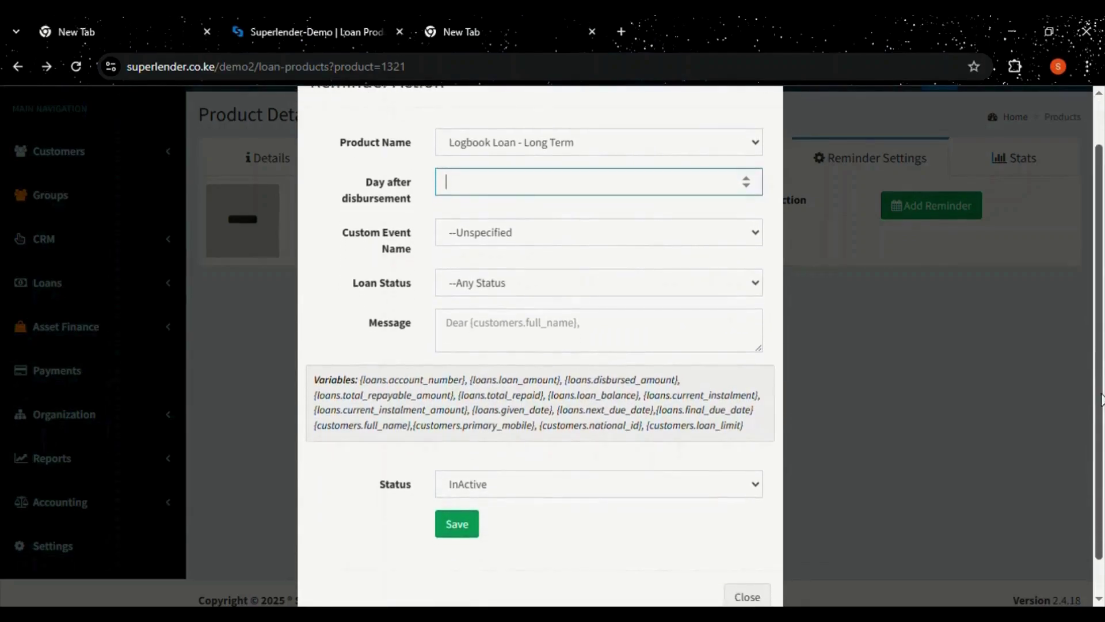
left_click(757, 483)
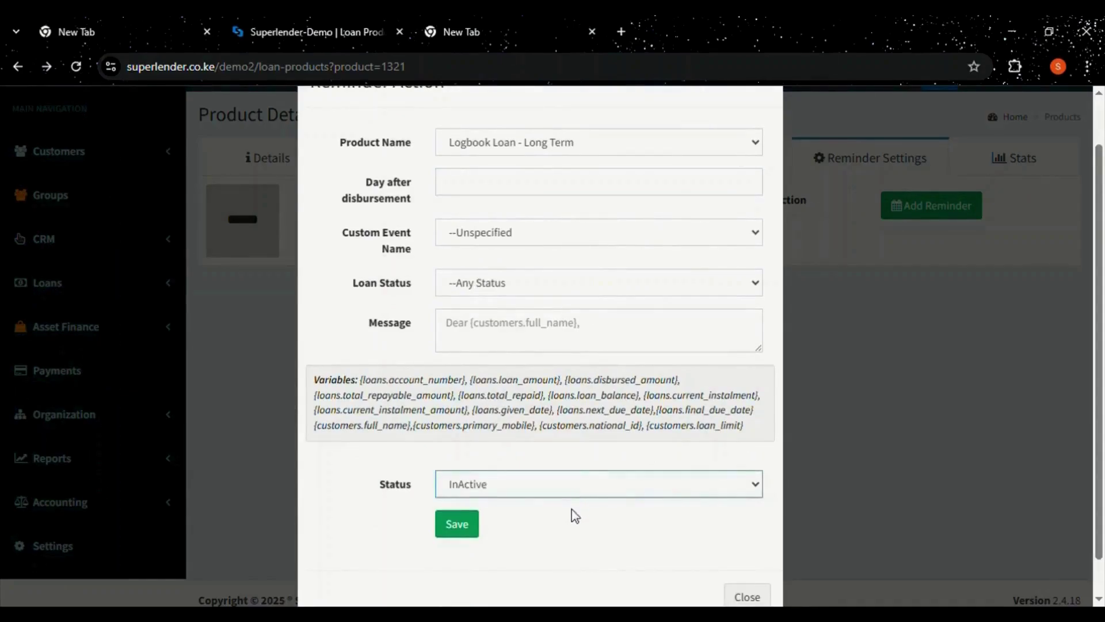
key("Up")
left_click(925, 452)
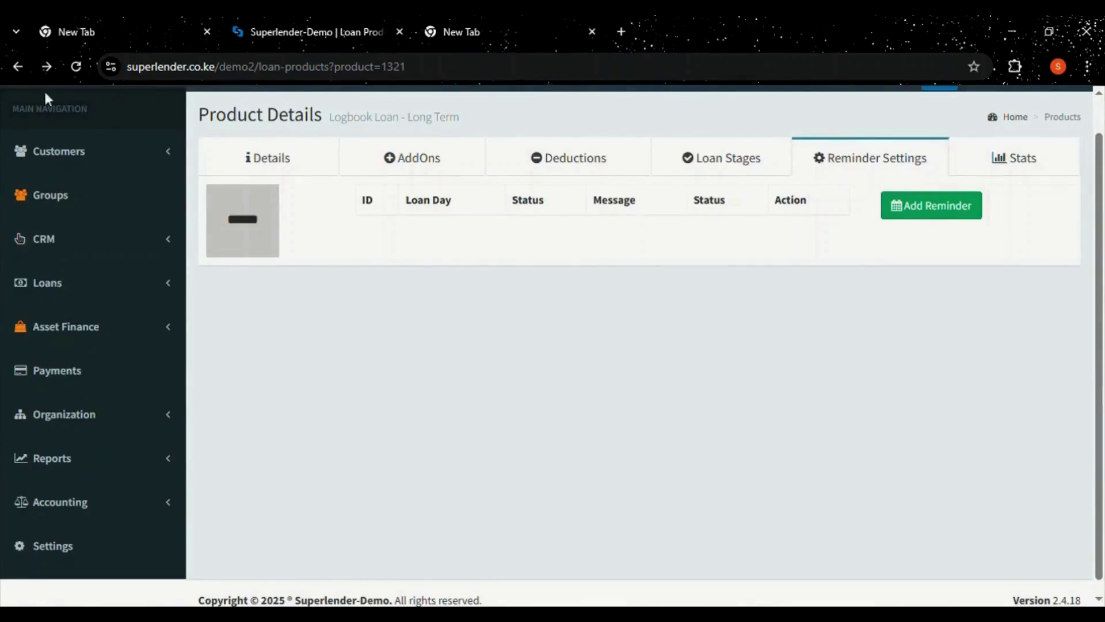
left_click(294, 167)
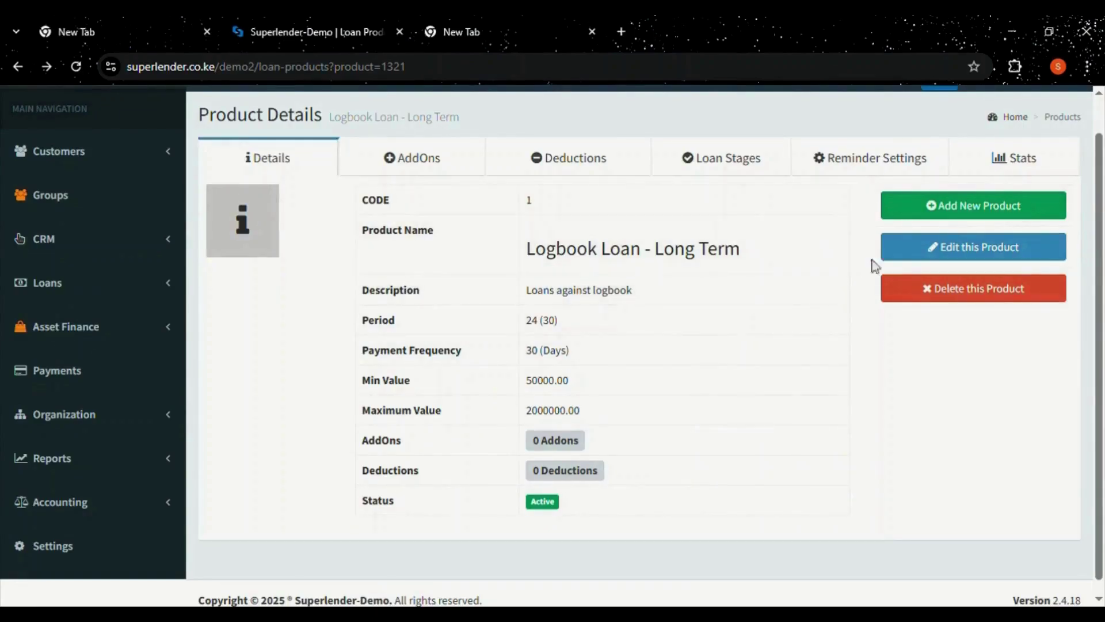
Glance at the product's edit form, go back, then expand Loans and Asset Finance in the sidebar.
left_click(917, 253)
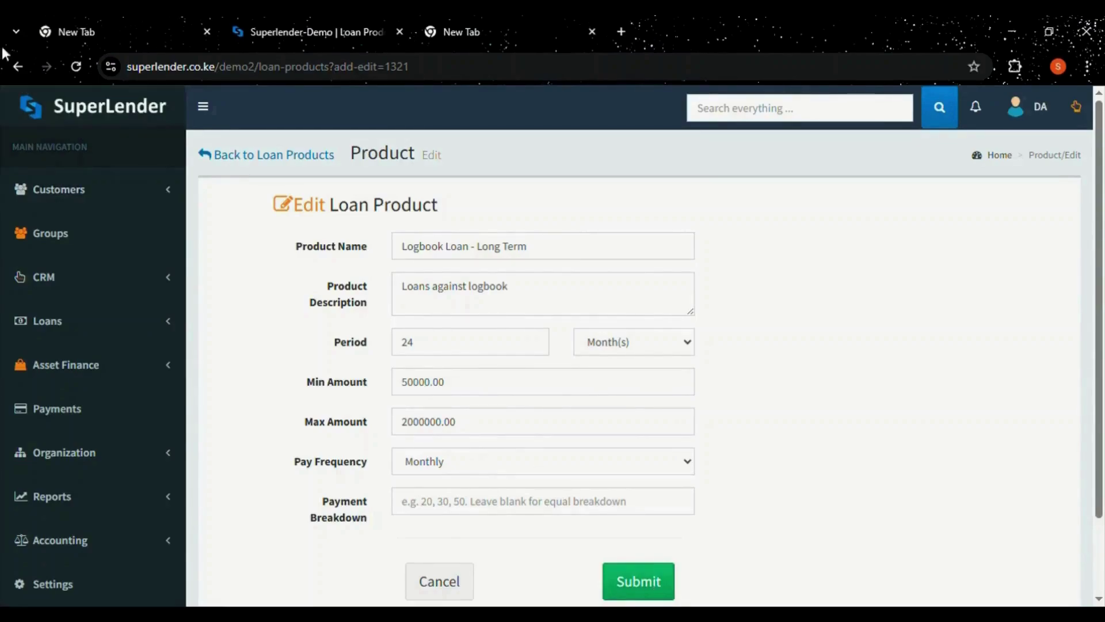
left_click(20, 66)
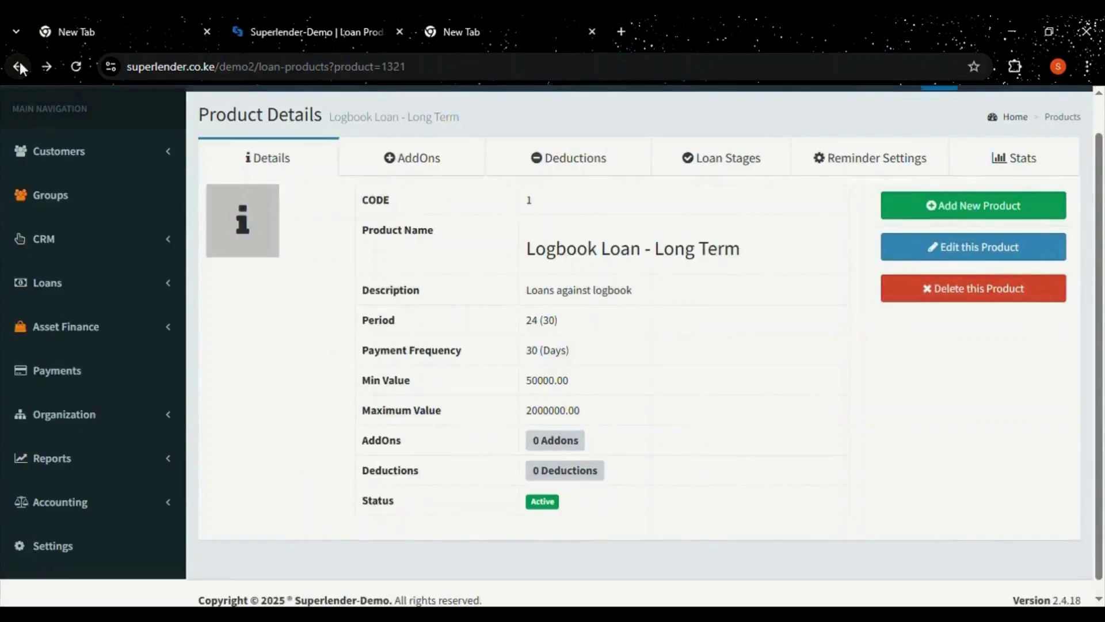
left_click(79, 285)
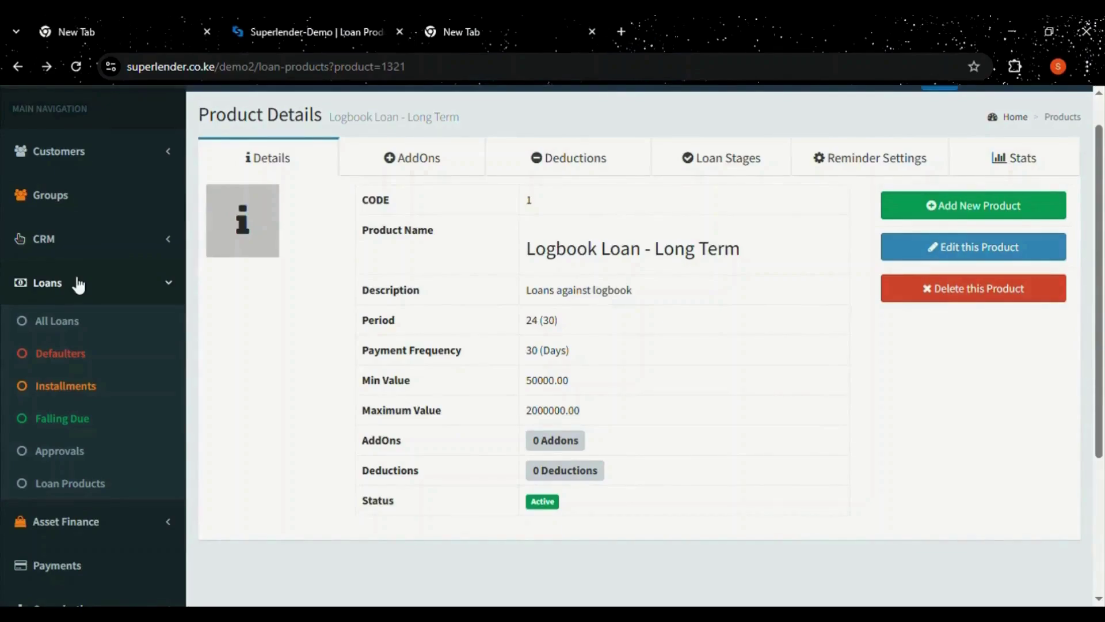
scroll(1100, 380, "down", 2)
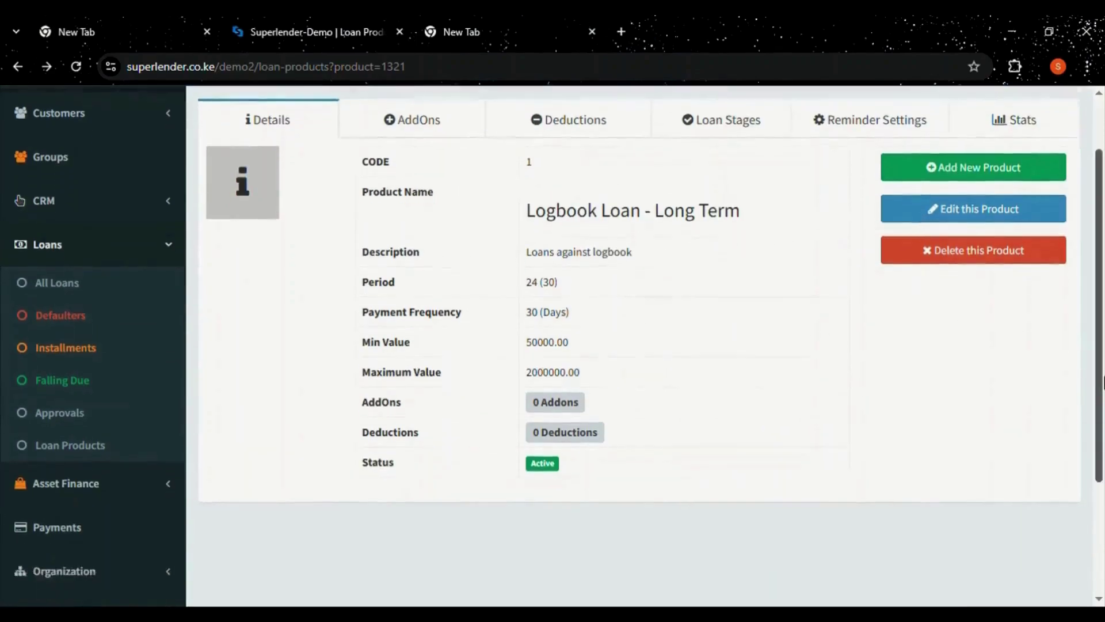
left_click_drag(1102, 381, 1103, 487)
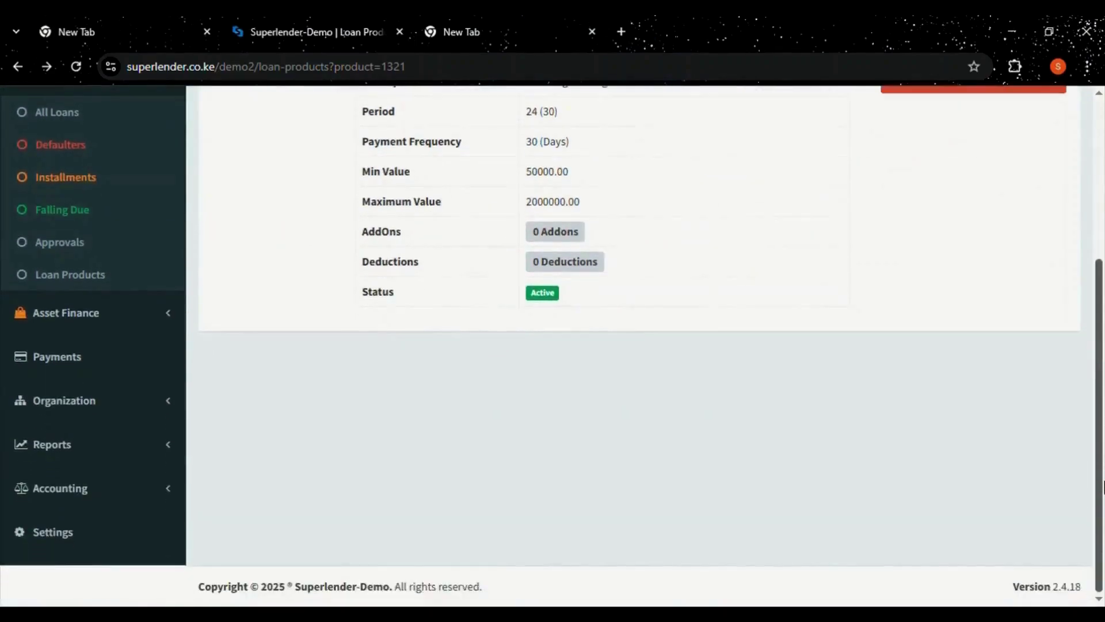
left_click(35, 317)
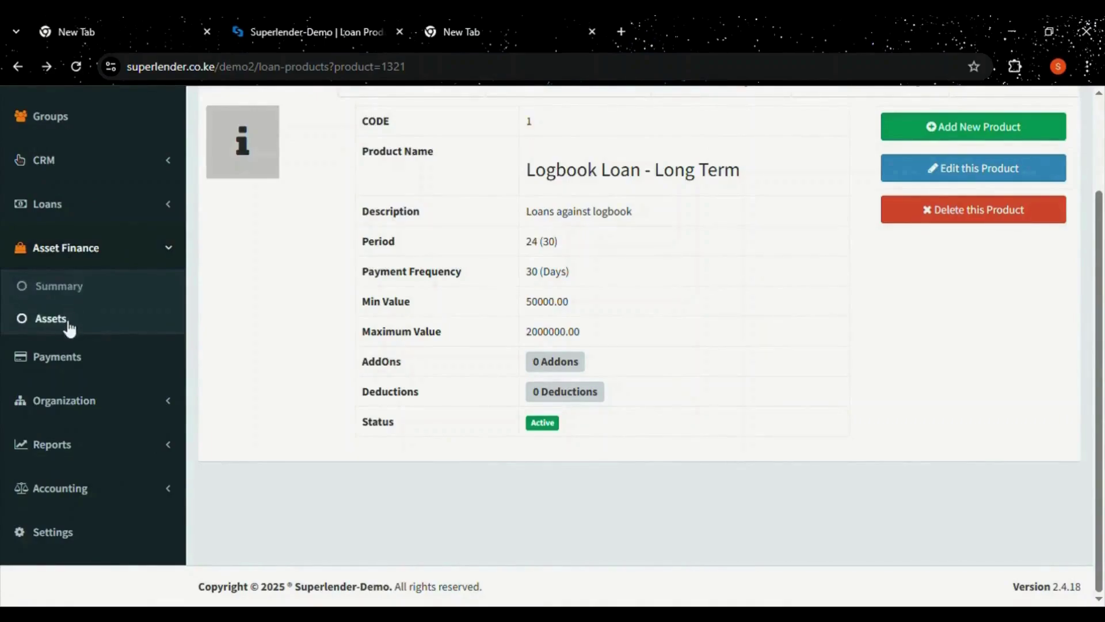
Open the empty Asset Finance assets list, preview the Add Asset form, and return without adding.
left_click(68, 322)
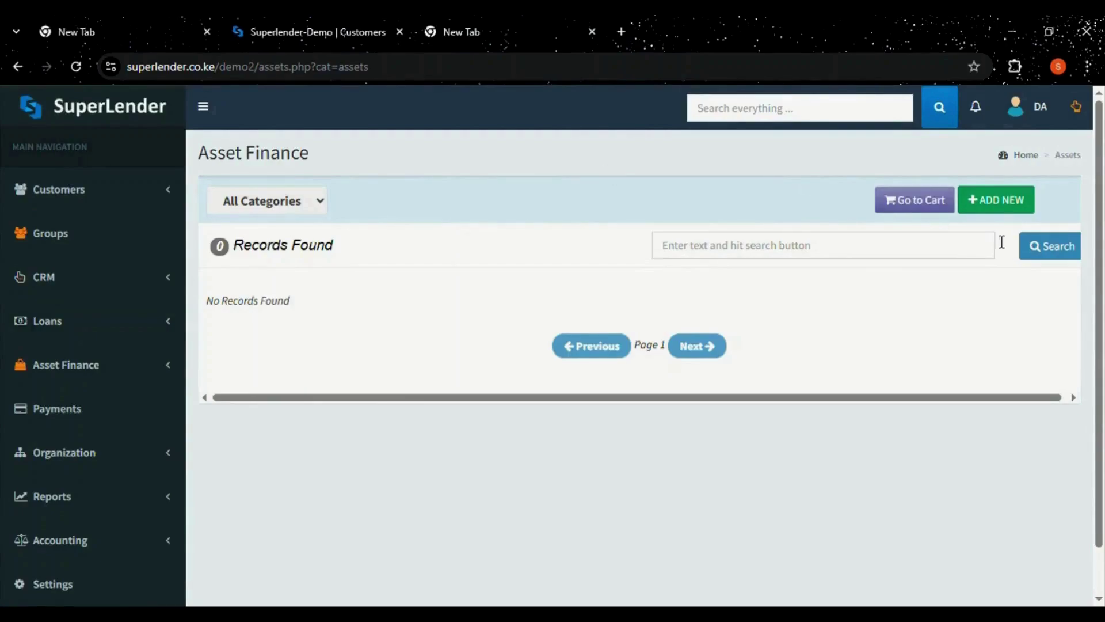
left_click(1008, 211)
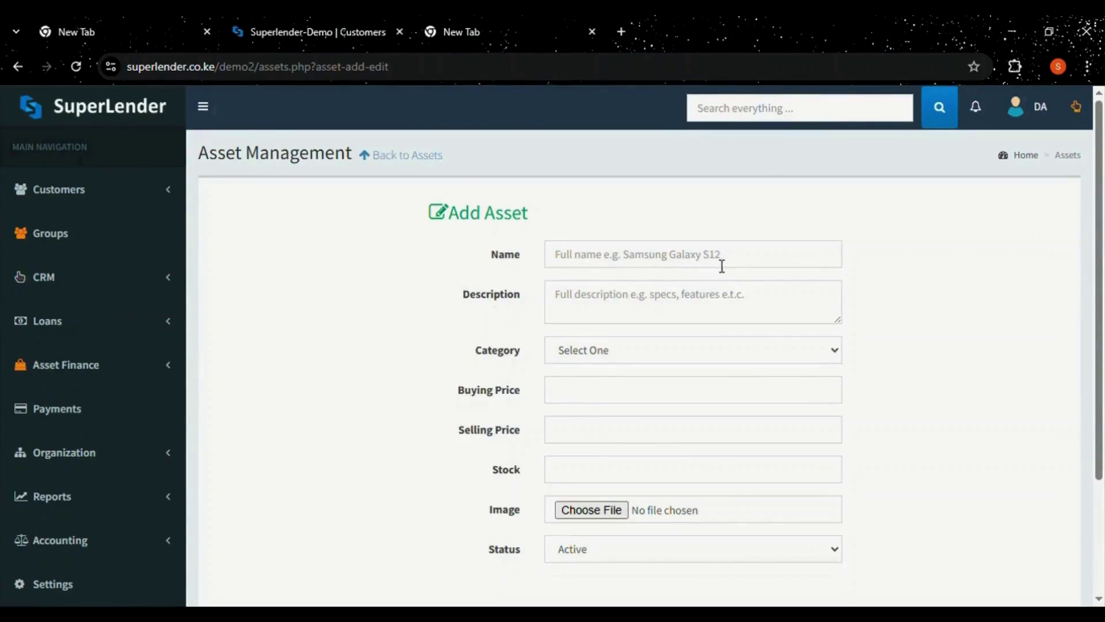
left_click_drag(1094, 231, 1100, 274)
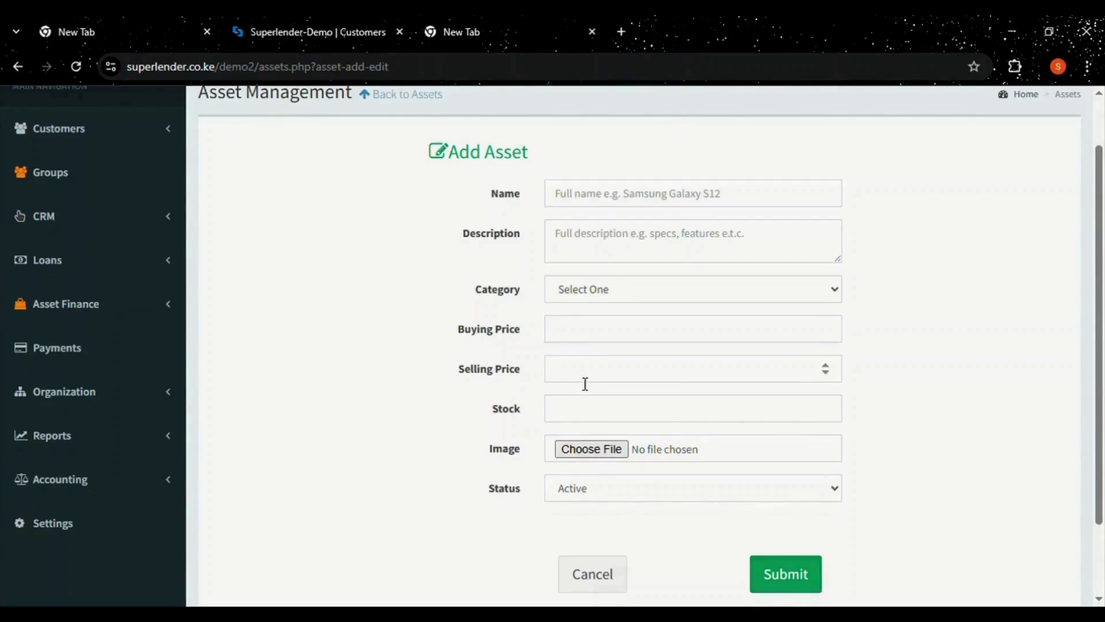
left_click(381, 101)
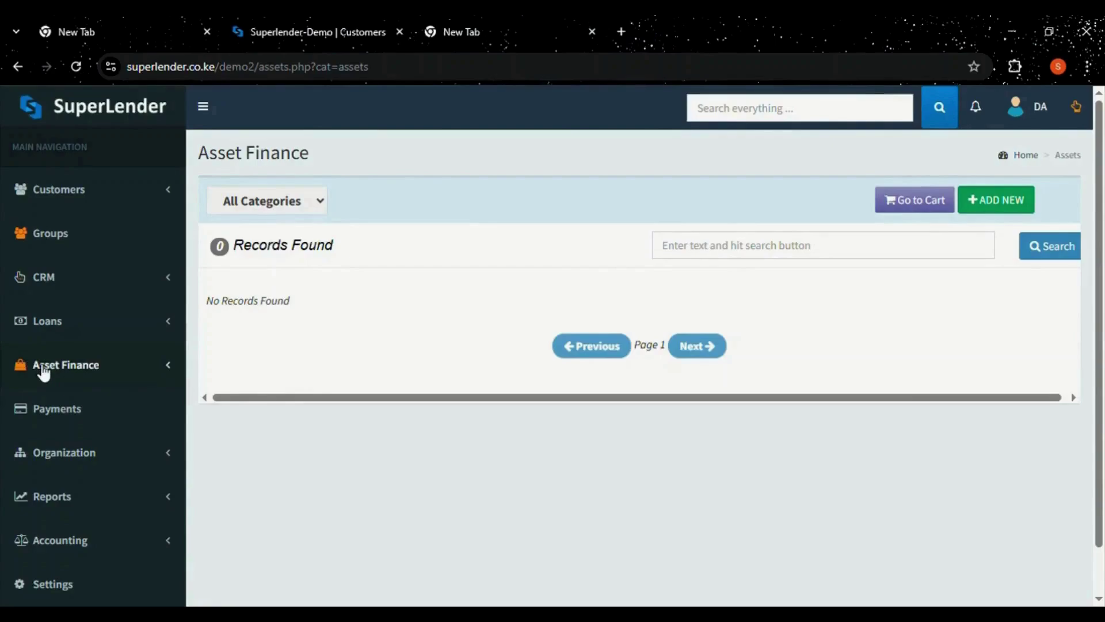
left_click(44, 371)
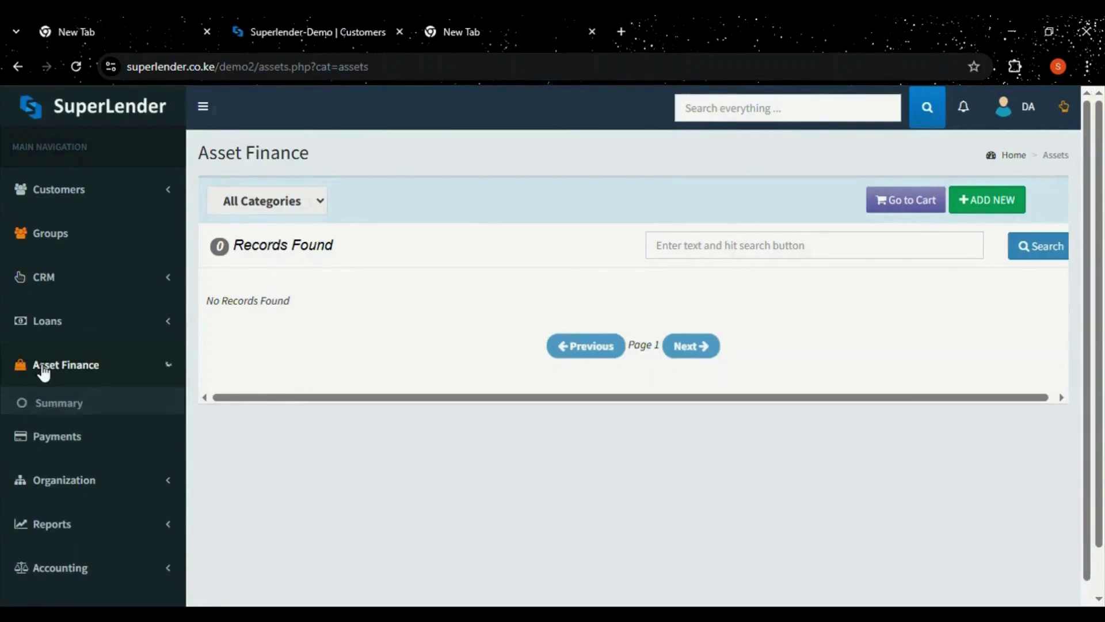
Open the Asset Finance summary, try the cart checkout, dismiss the New Asset Loan form, then open Payments.
left_click(58, 406)
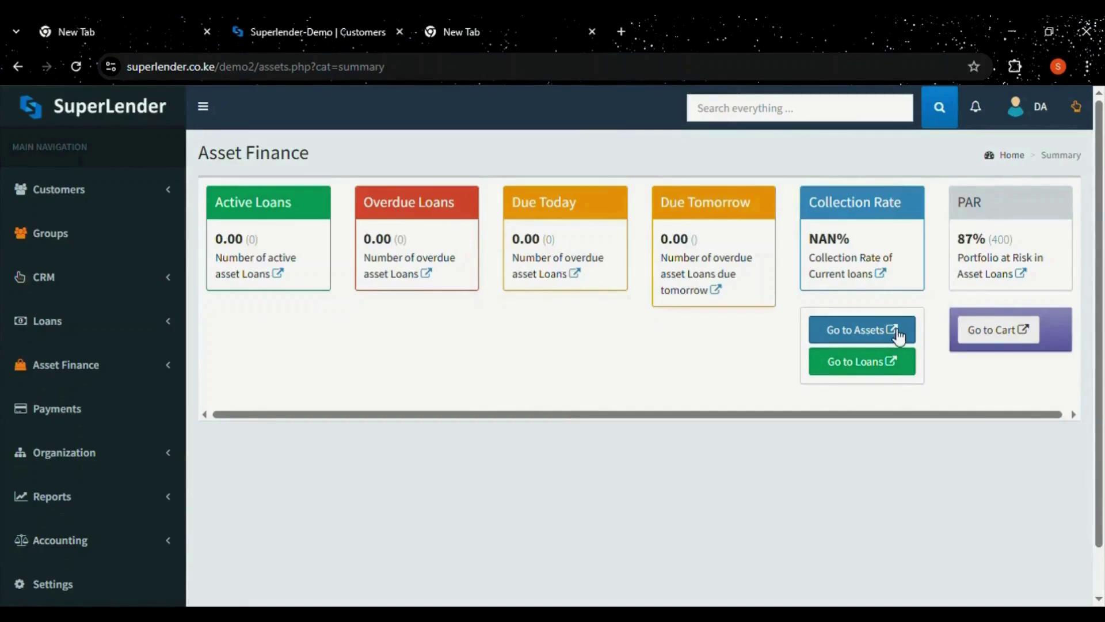
left_click(1008, 337)
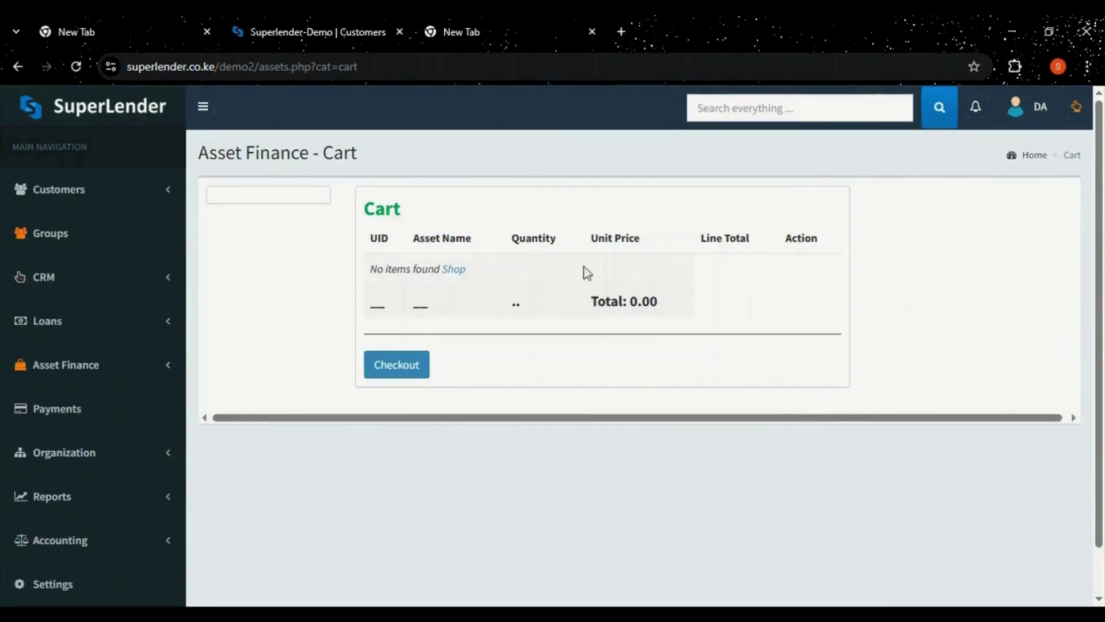
left_click(402, 369)
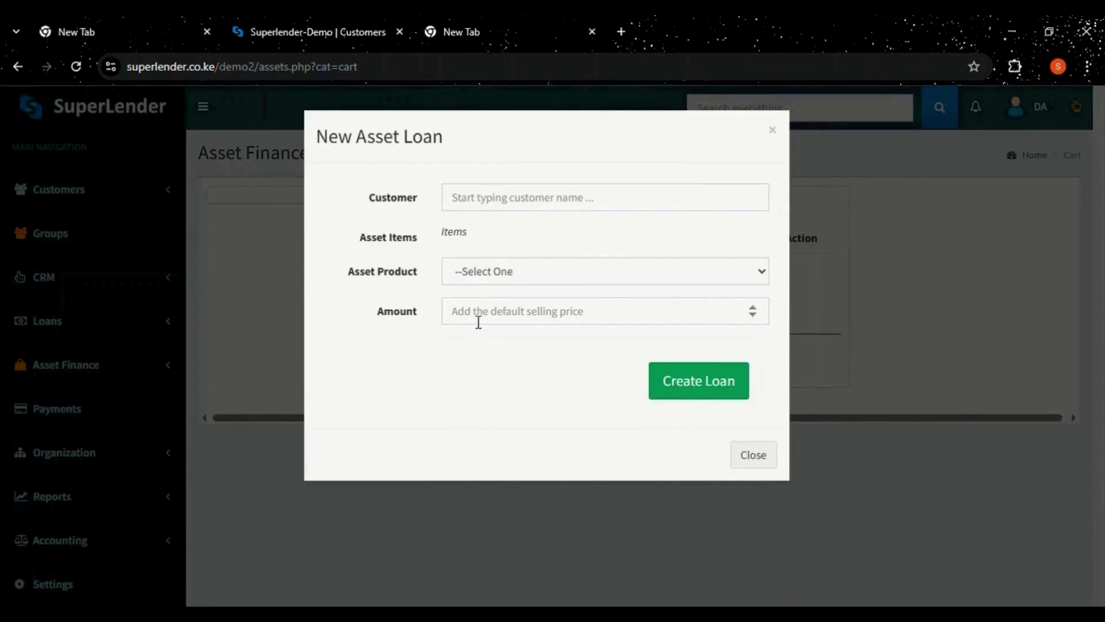
left_click(753, 455)
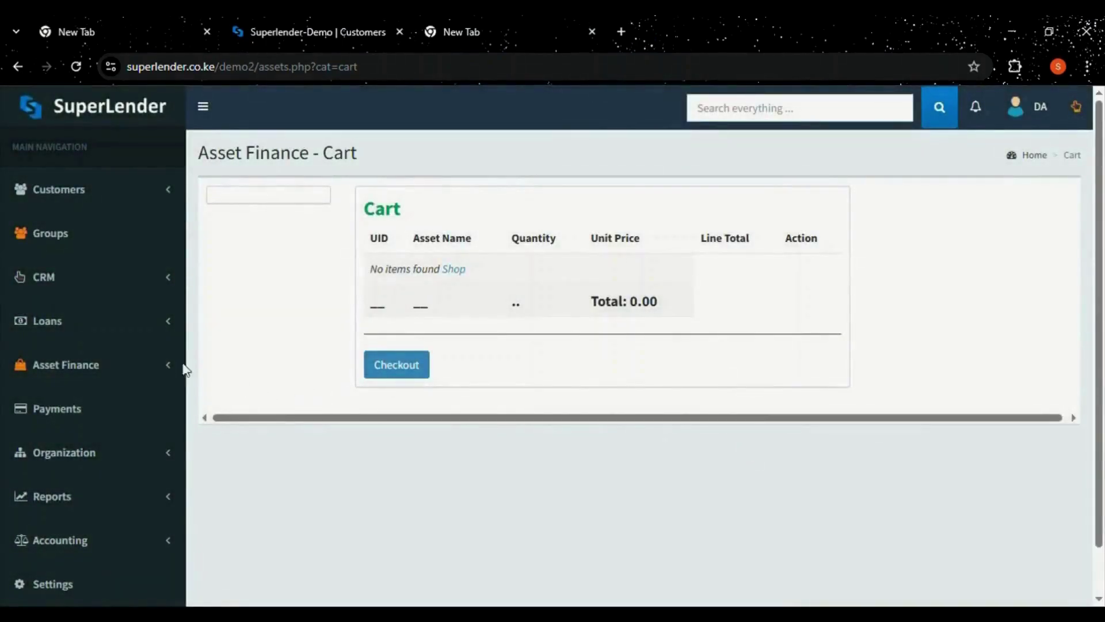
left_click(79, 414)
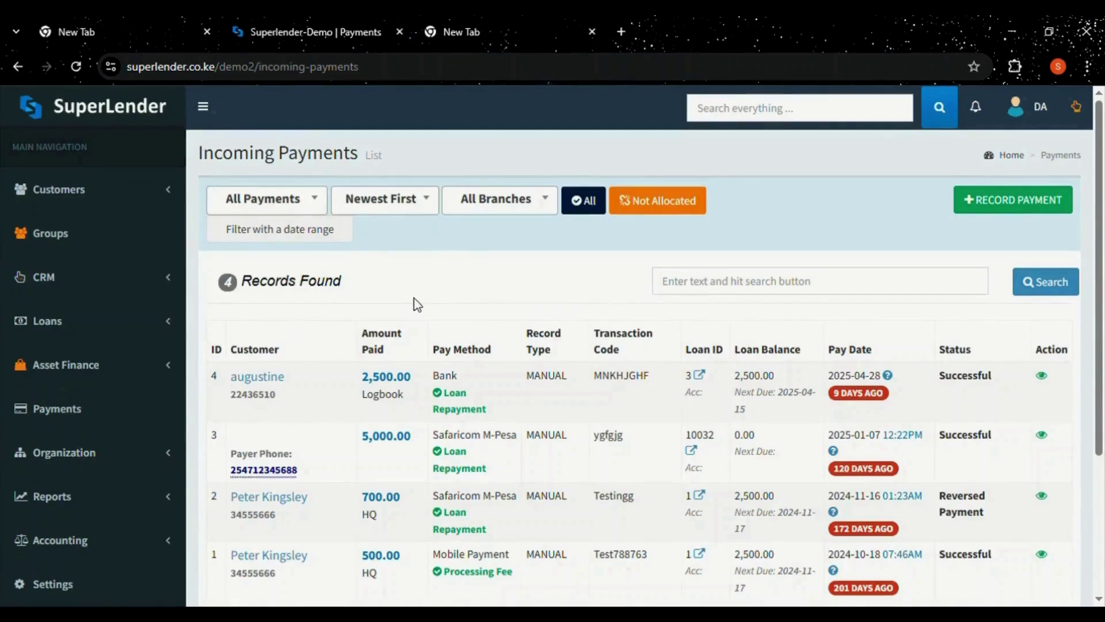
Try the date-range and branch filters on Incoming Payments without applying any change.
left_click(301, 230)
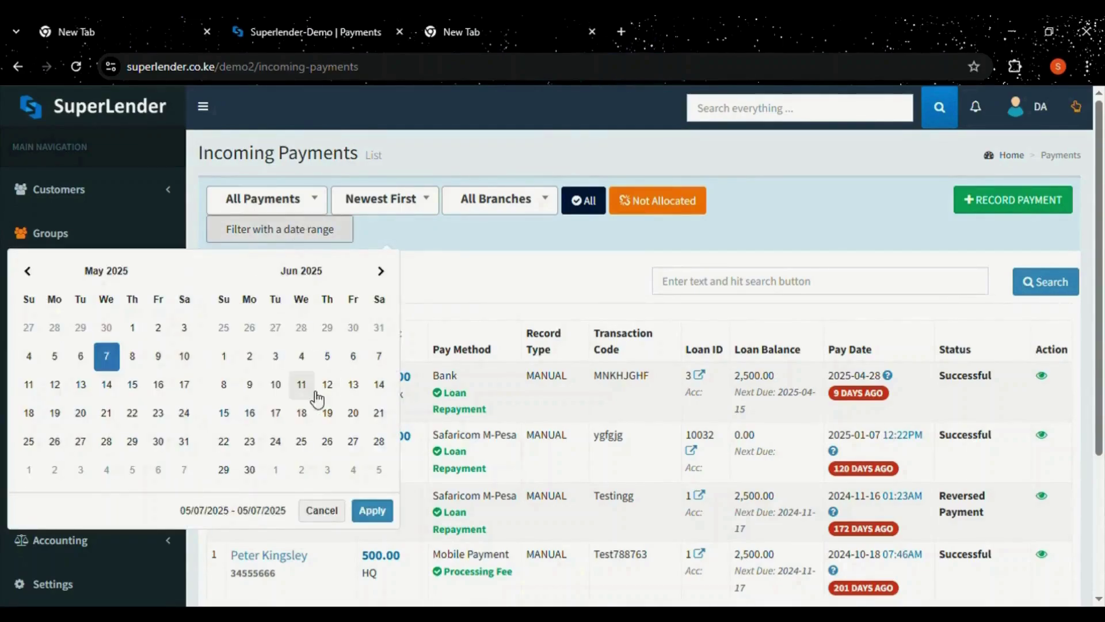
left_click(515, 306)
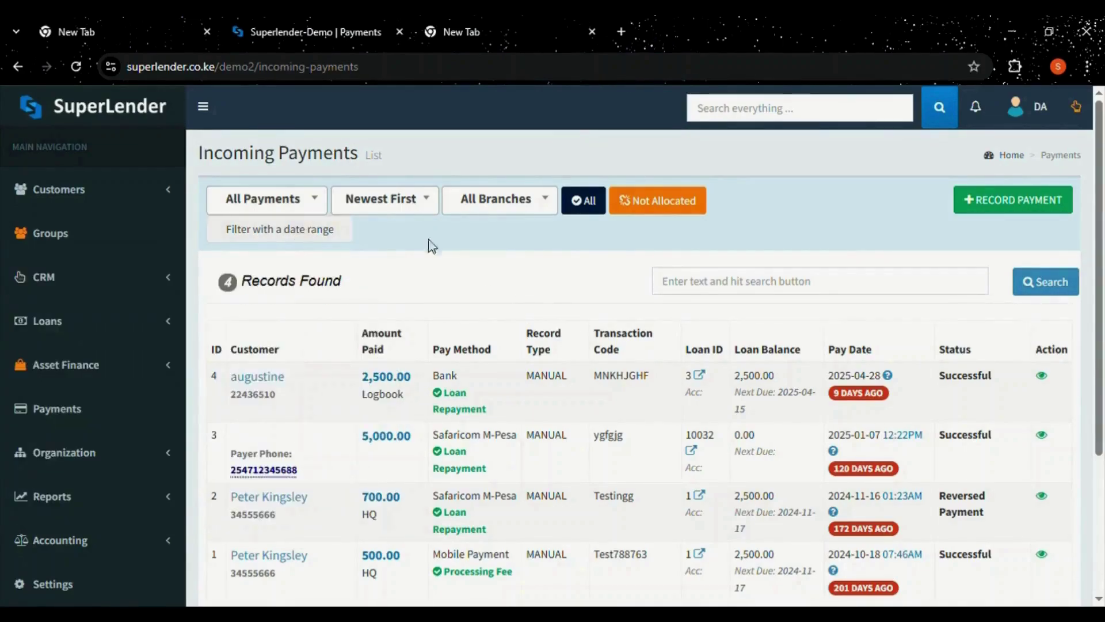
left_click(474, 207)
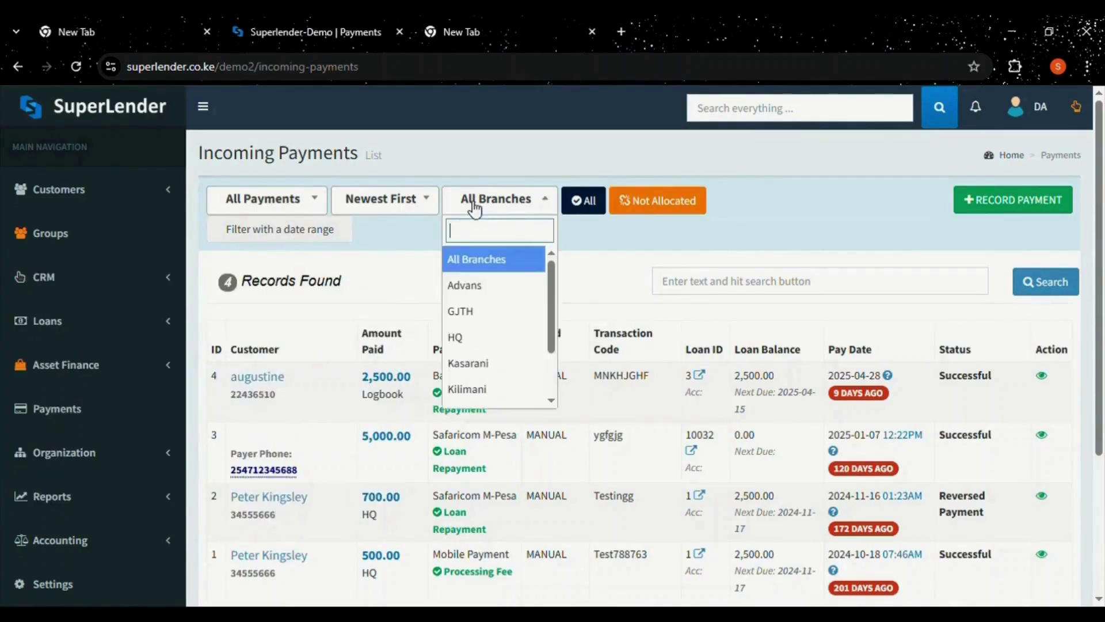
left_click(474, 206)
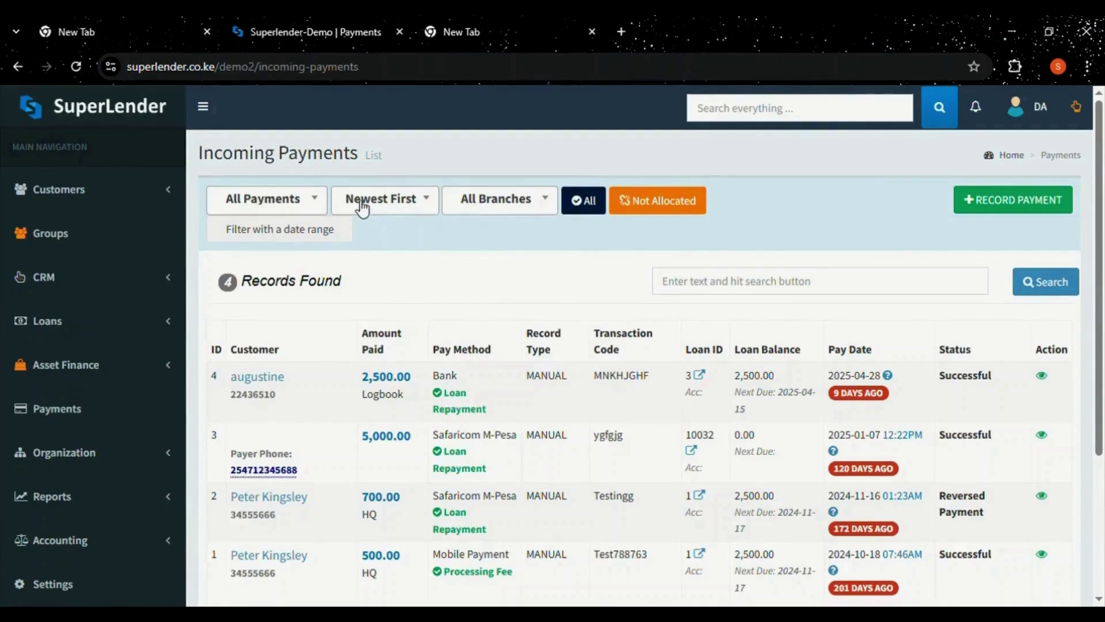
scroll(986, 181, "down", 1)
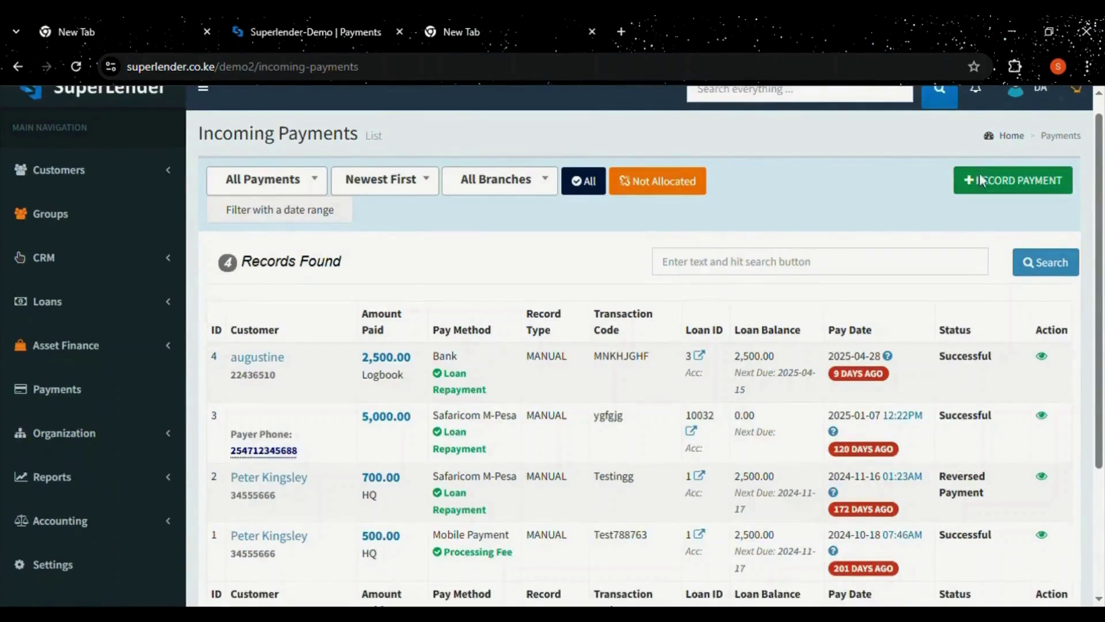
View the Record Payment and Upload Payments (CSV) forms, then go to Organization > Staff.
left_click(981, 179)
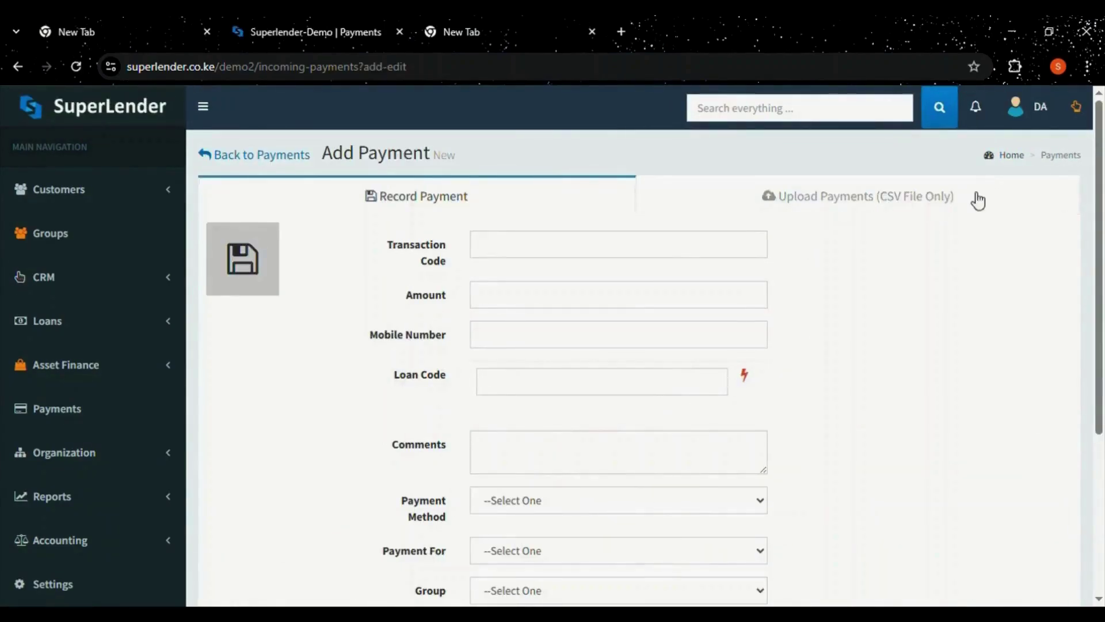
scroll(979, 201, "down", 3)
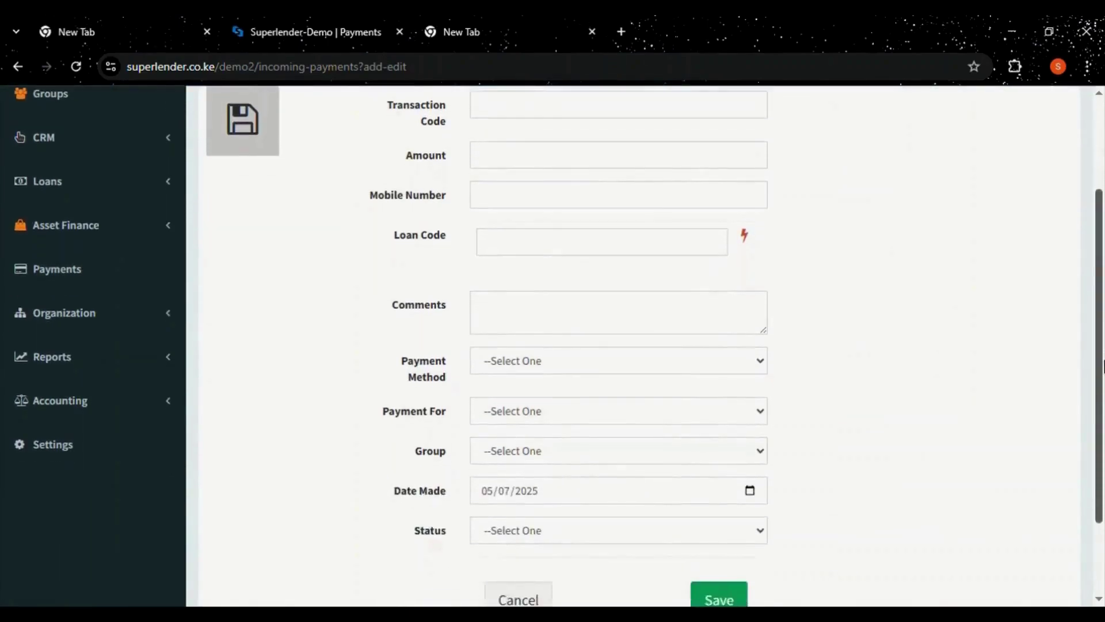
scroll(1103, 366, "up", 3)
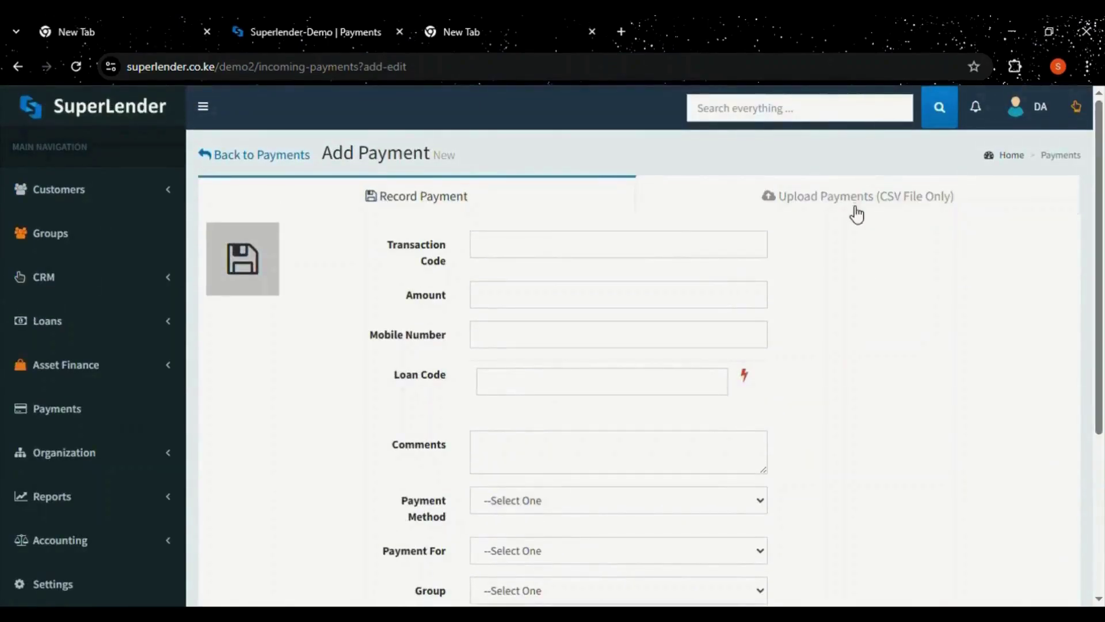
left_click(854, 211)
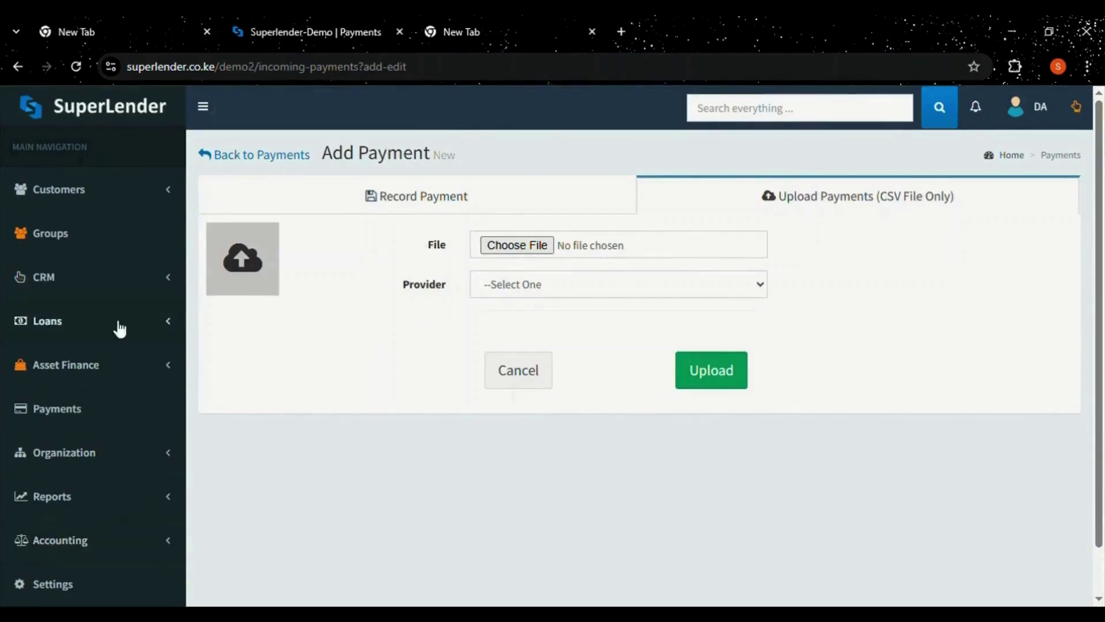
left_click(77, 452)
left_click(54, 491)
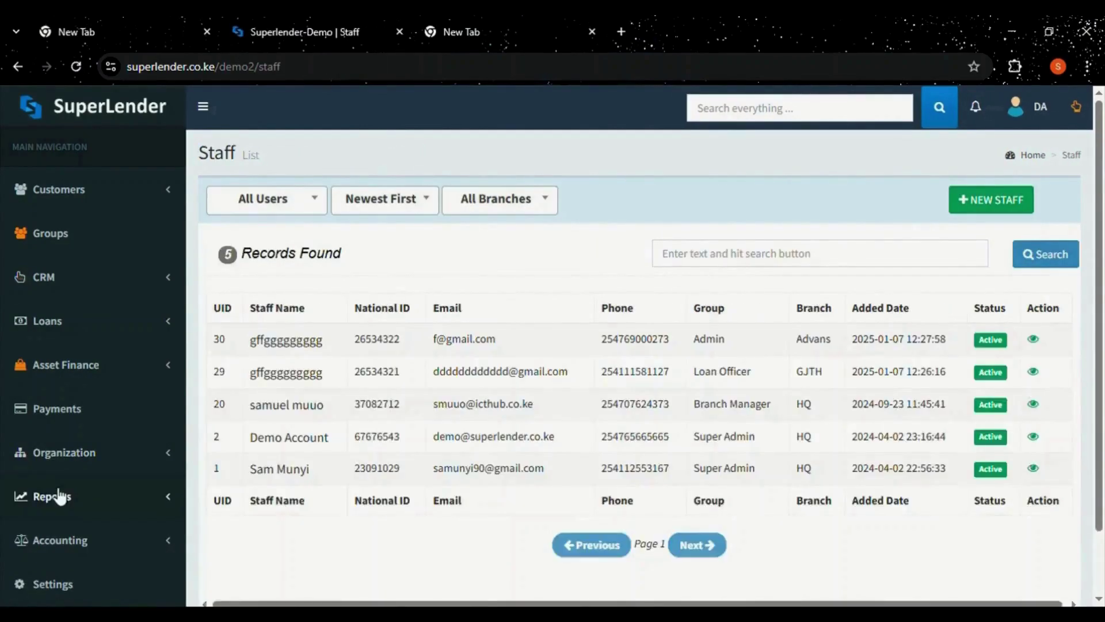
left_click(300, 205)
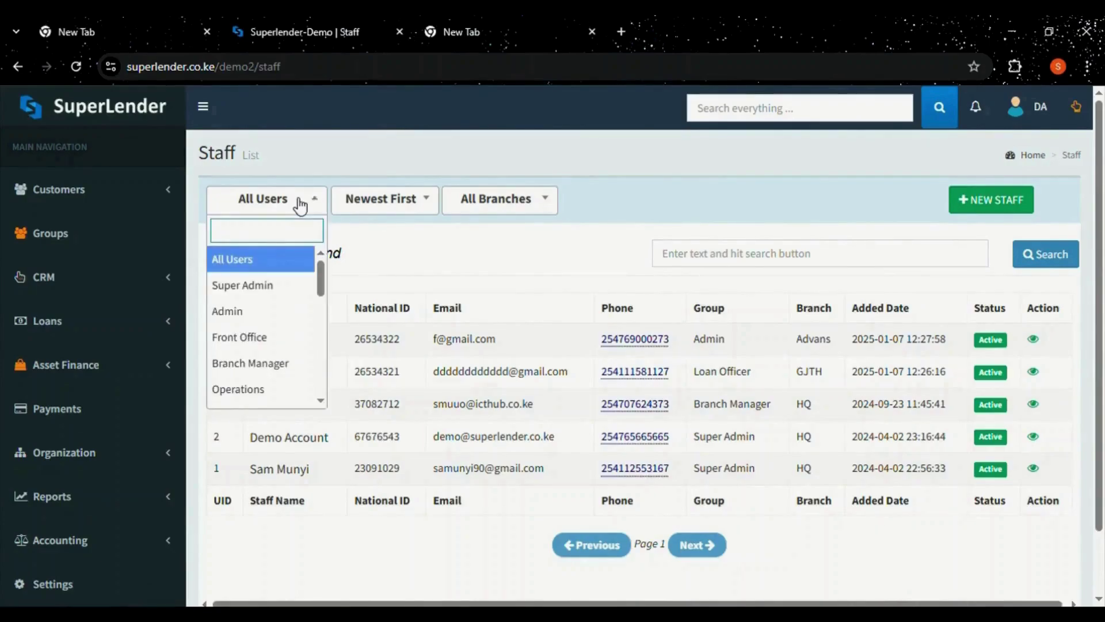
scroll(321, 287, "down", 1)
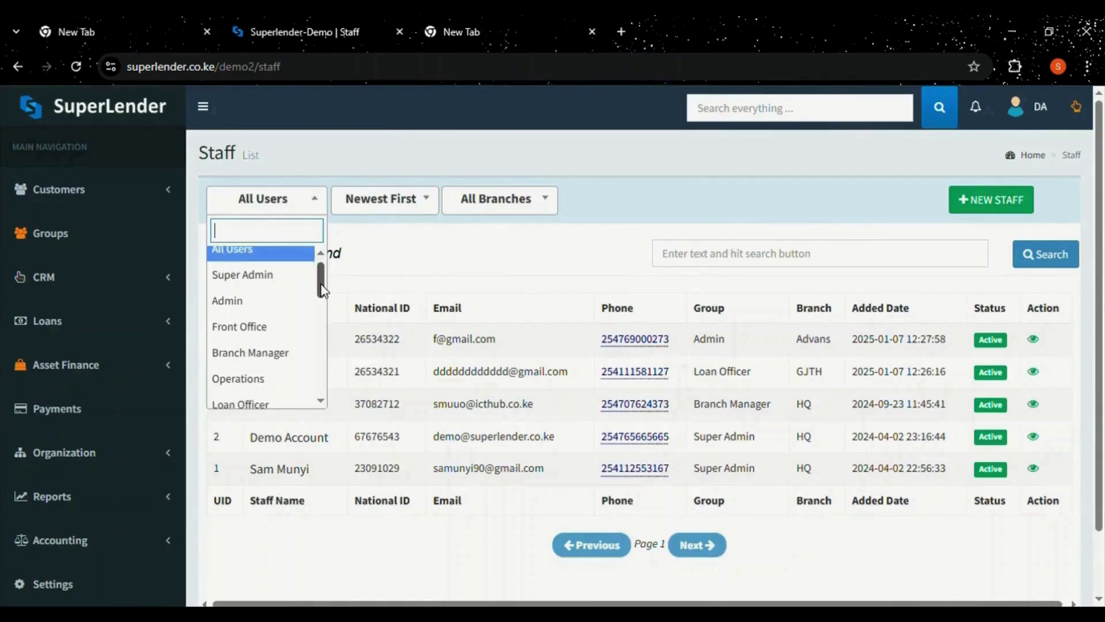
left_click_drag(322, 285, 321, 287)
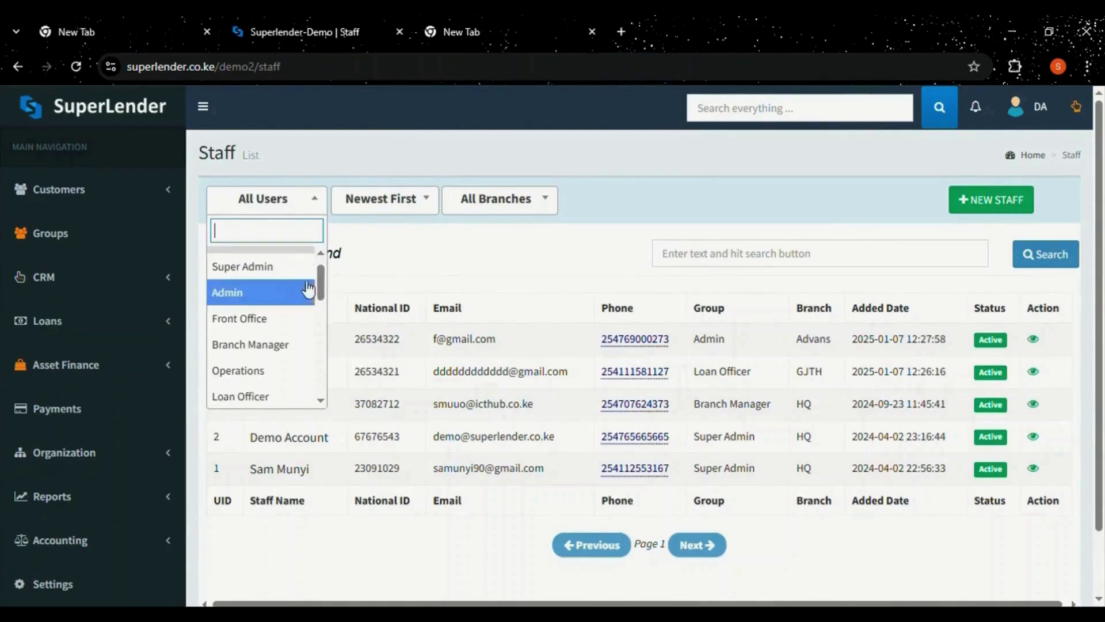
left_click(282, 267)
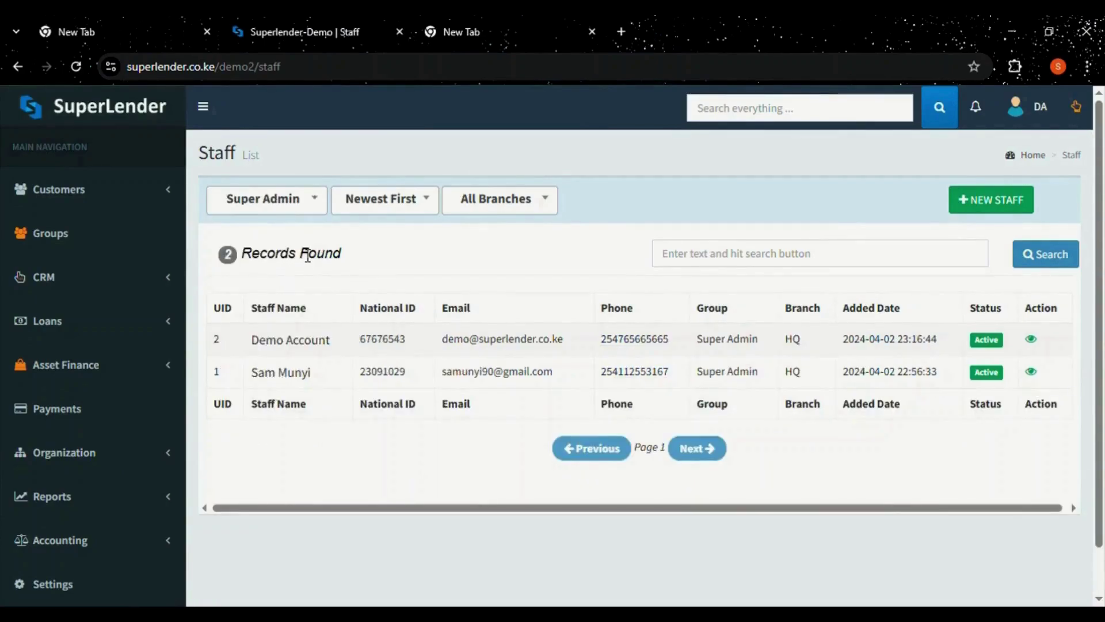
left_click(315, 207)
left_click(233, 259)
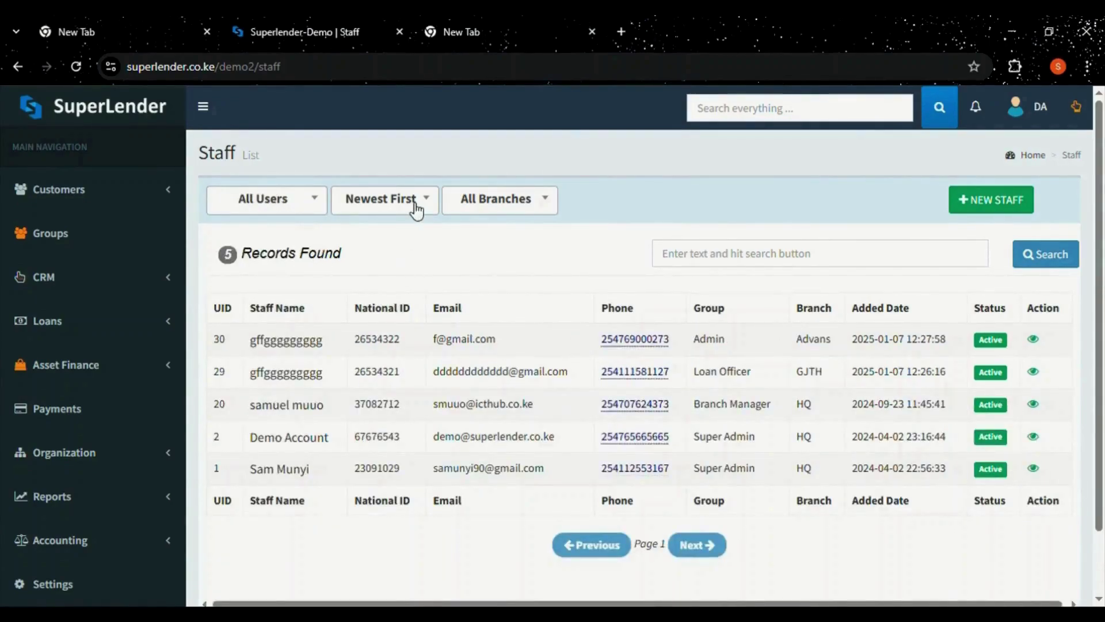
left_click(492, 217)
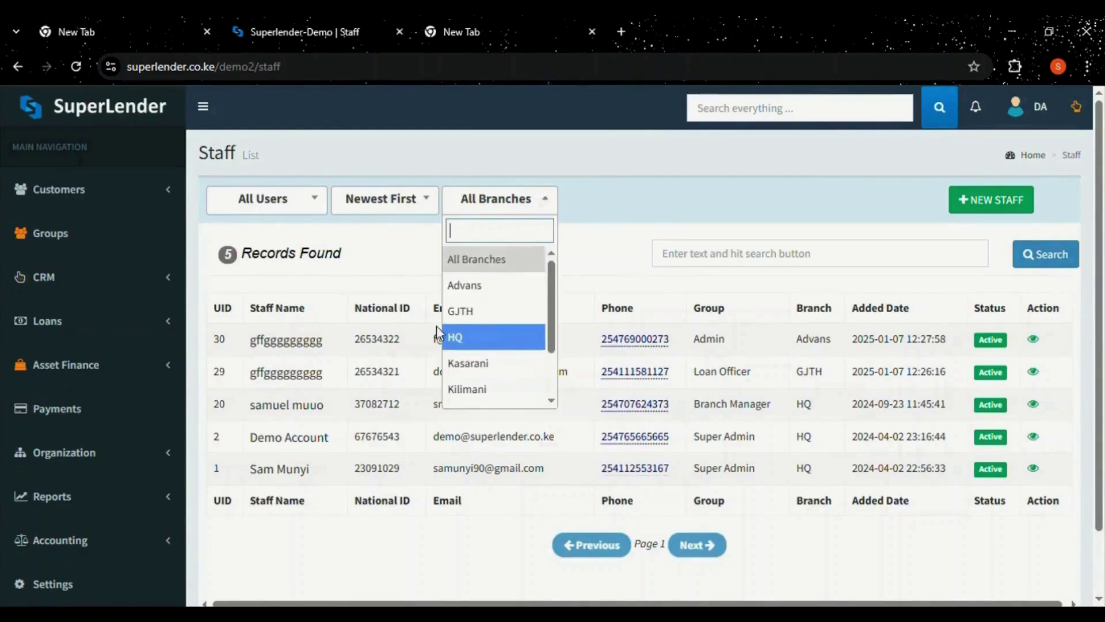
left_click(371, 272)
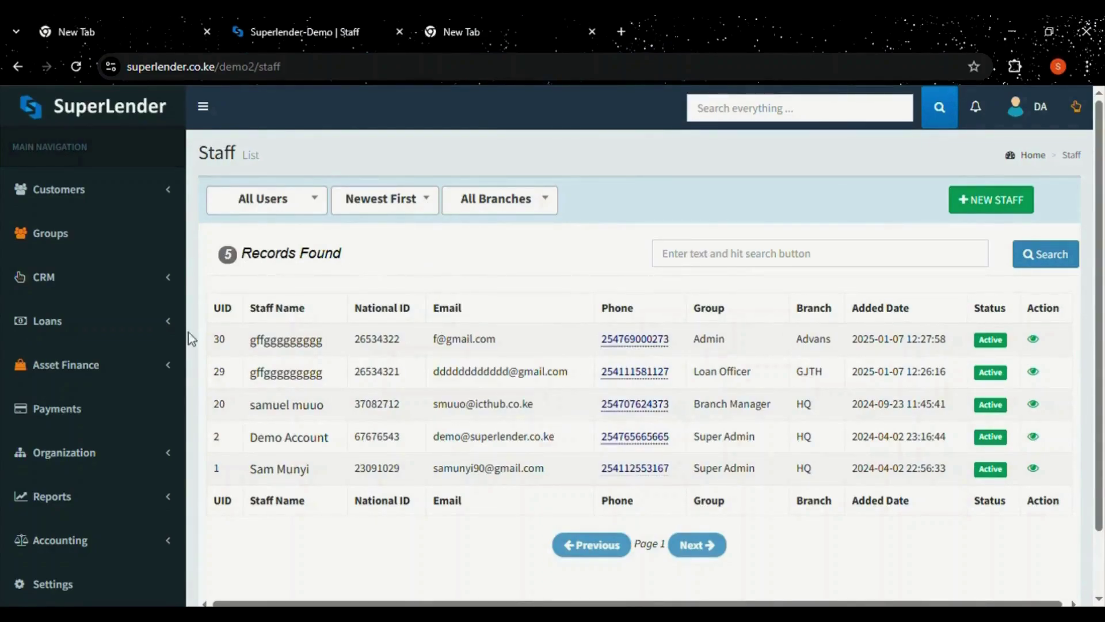
left_click(974, 206)
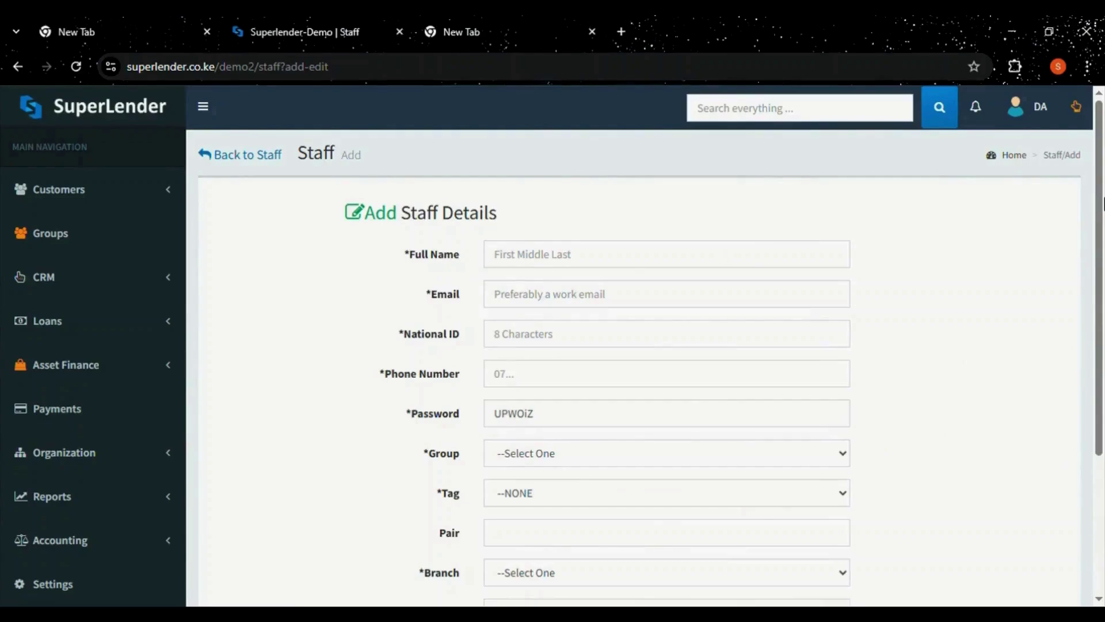
Scroll through the unfilled Add Staff Details form and expand Organization in the sidebar.
scroll(806, 177, "down", 1)
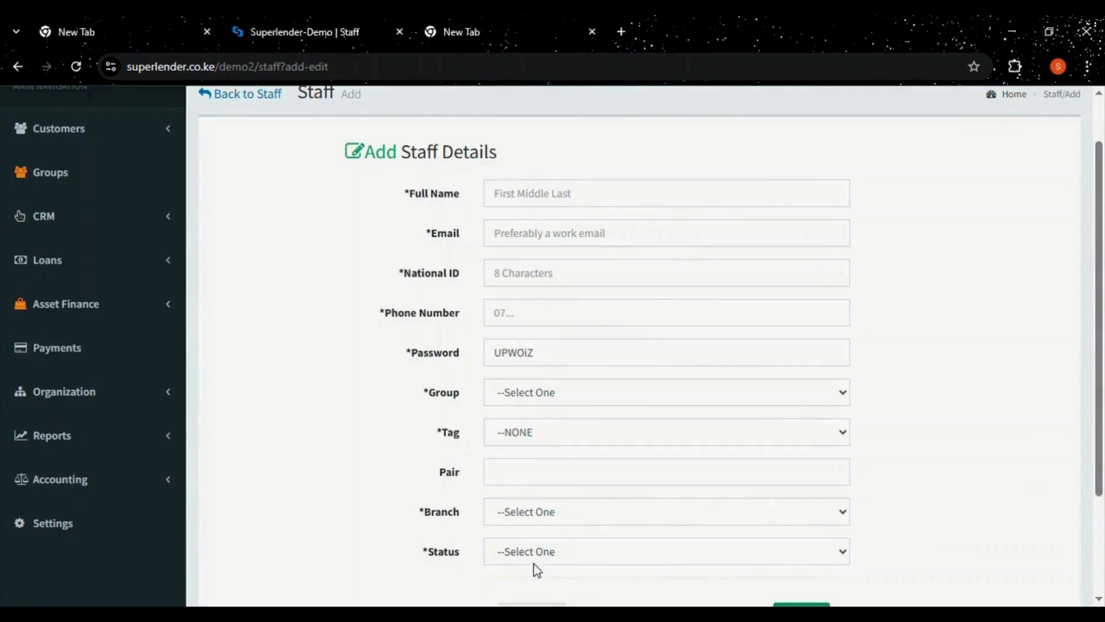
scroll(825, 552, "down", 1)
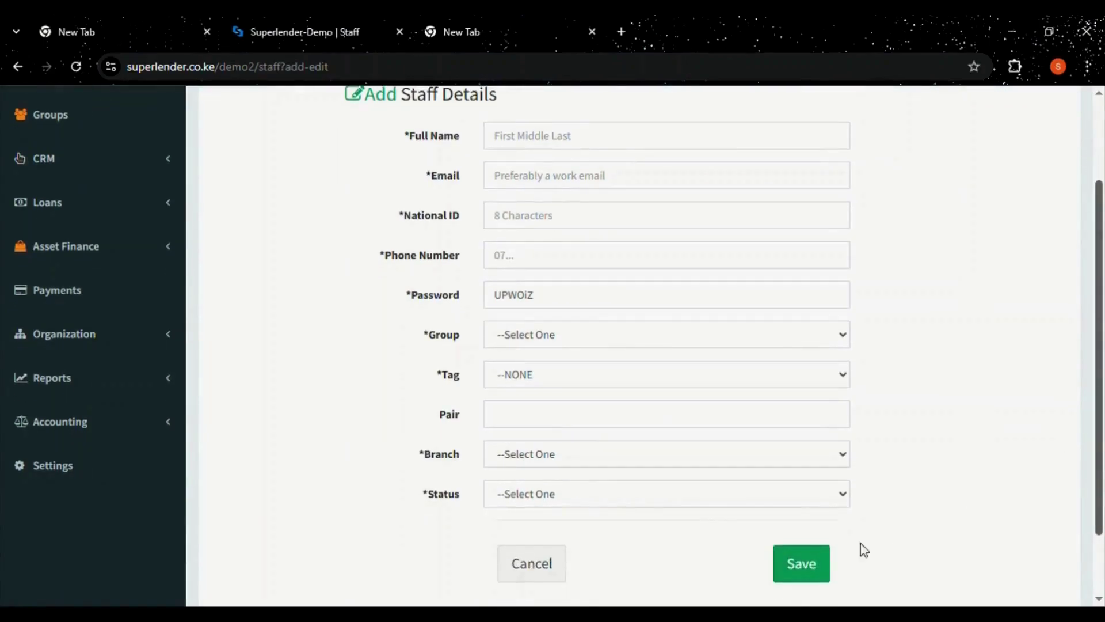
scroll(438, 374, "up", 2)
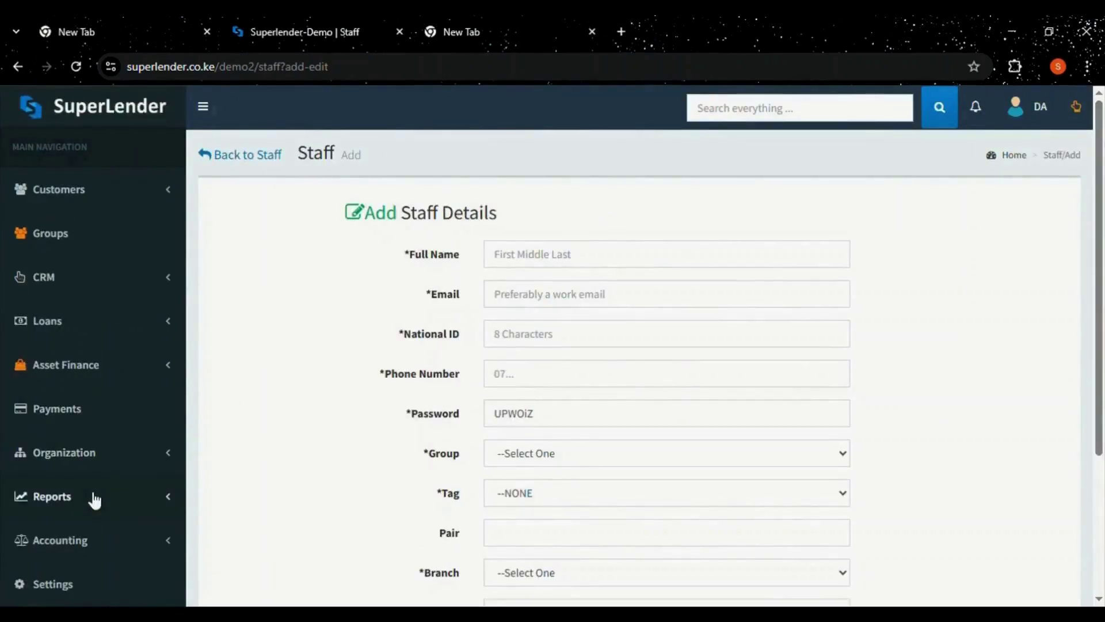
left_click(87, 457)
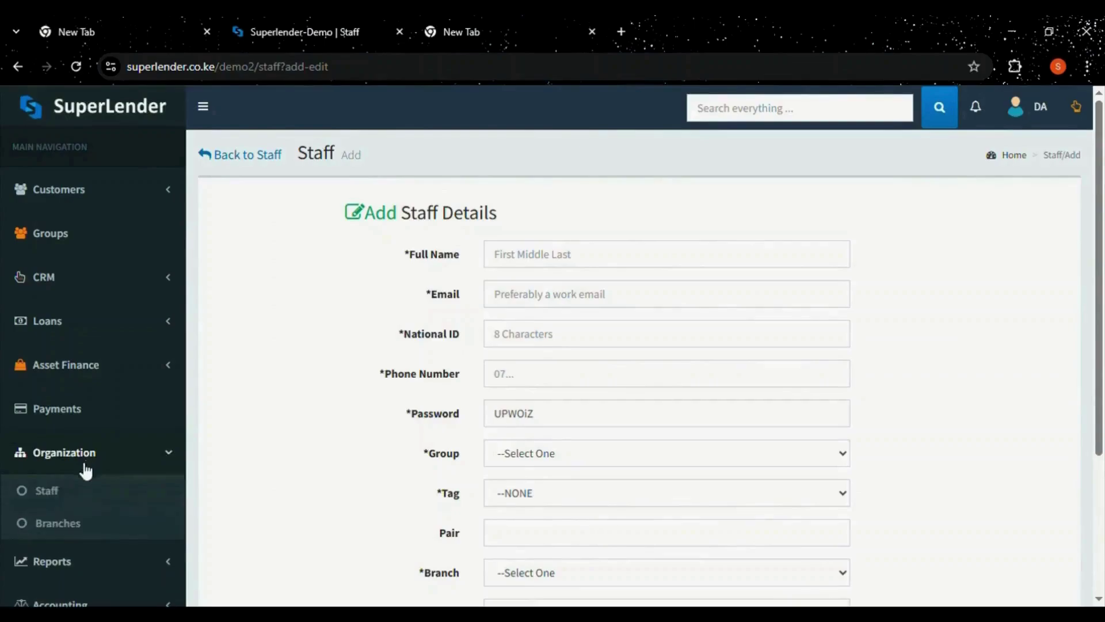
View the 8-record Branches list and the New Branch form, returning without saving.
left_click(56, 528)
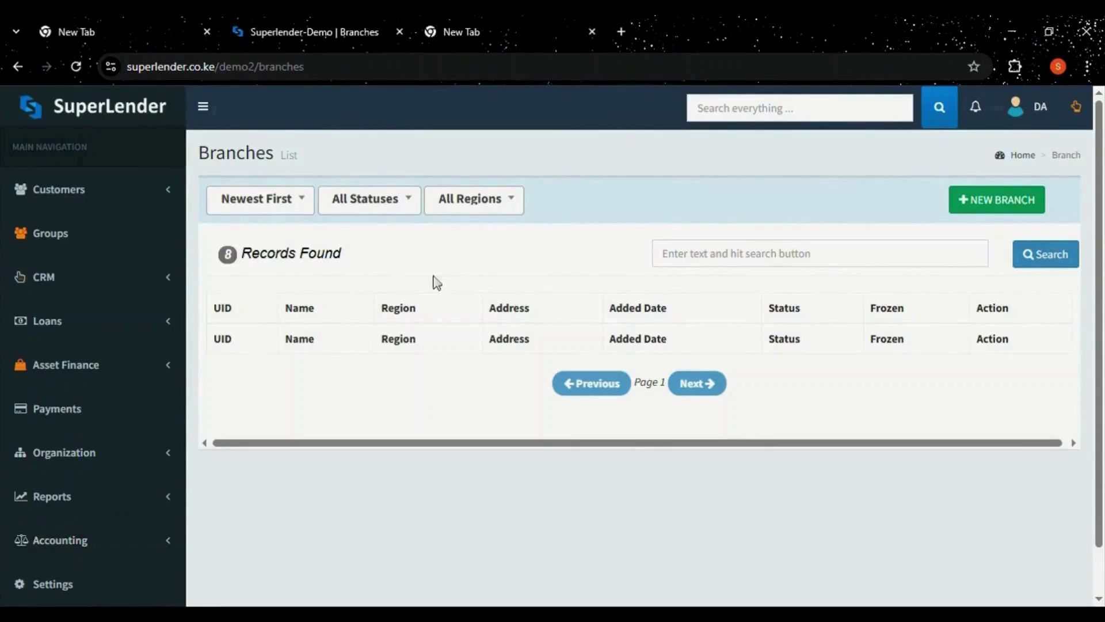
left_click(1008, 207)
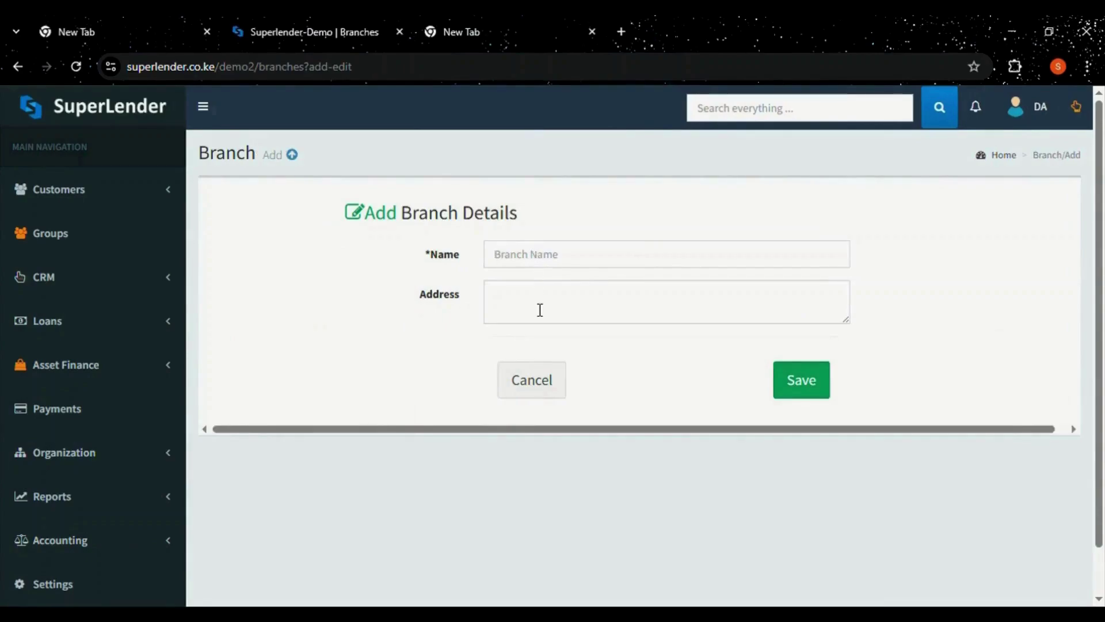
left_click(295, 156)
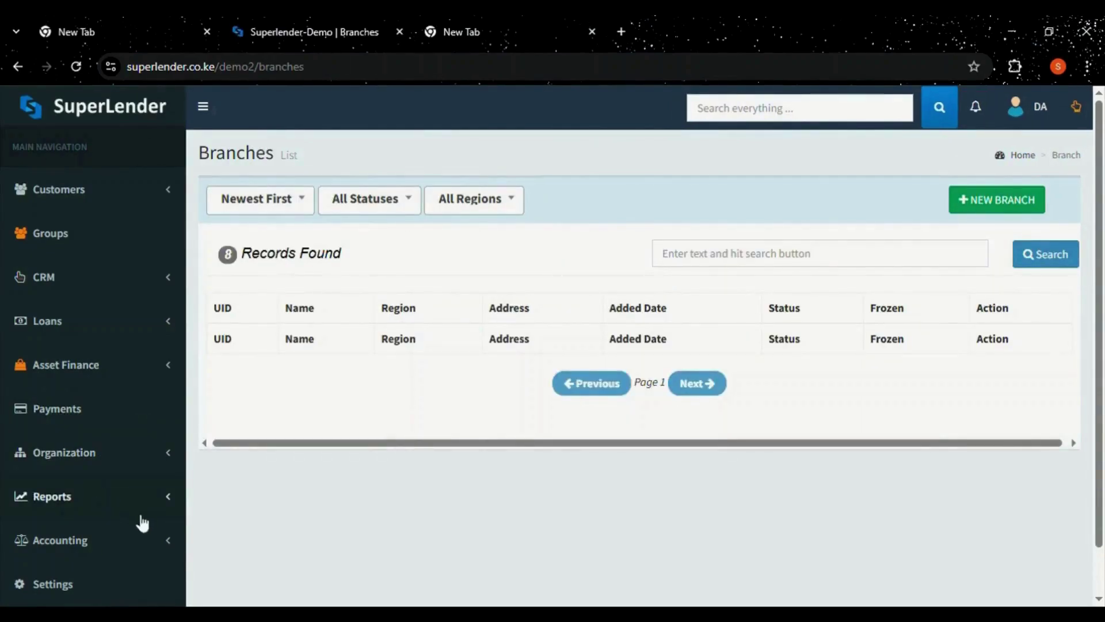
left_click(77, 496)
Go to Reports > All Reports and open the Loans Breakdown report.
left_click(73, 534)
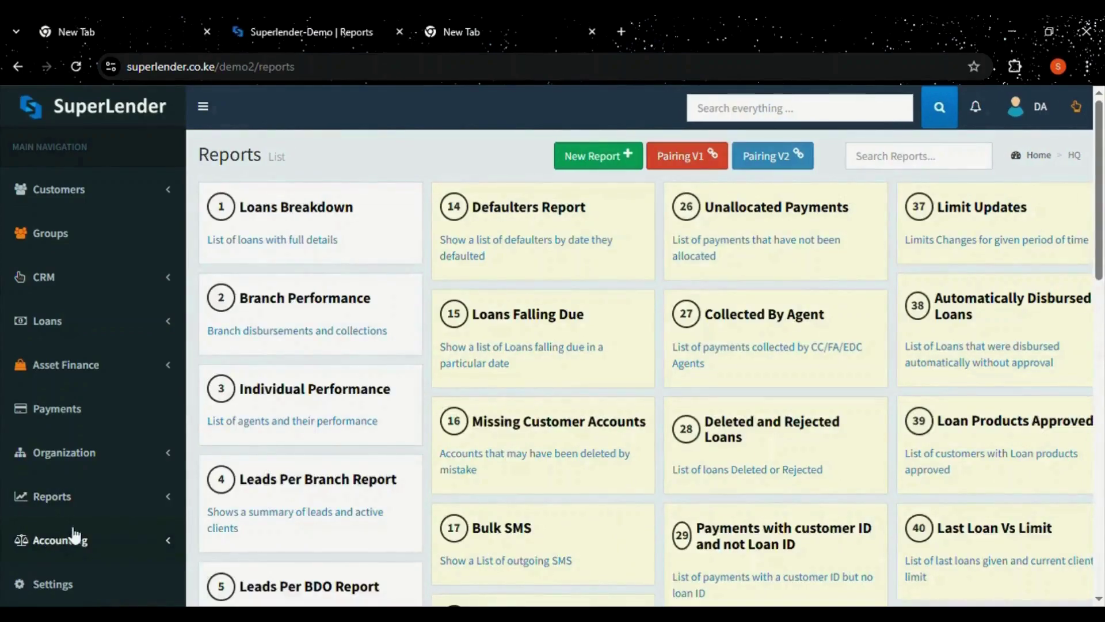
scroll(316, 178, "down", 1)
left_click(316, 178)
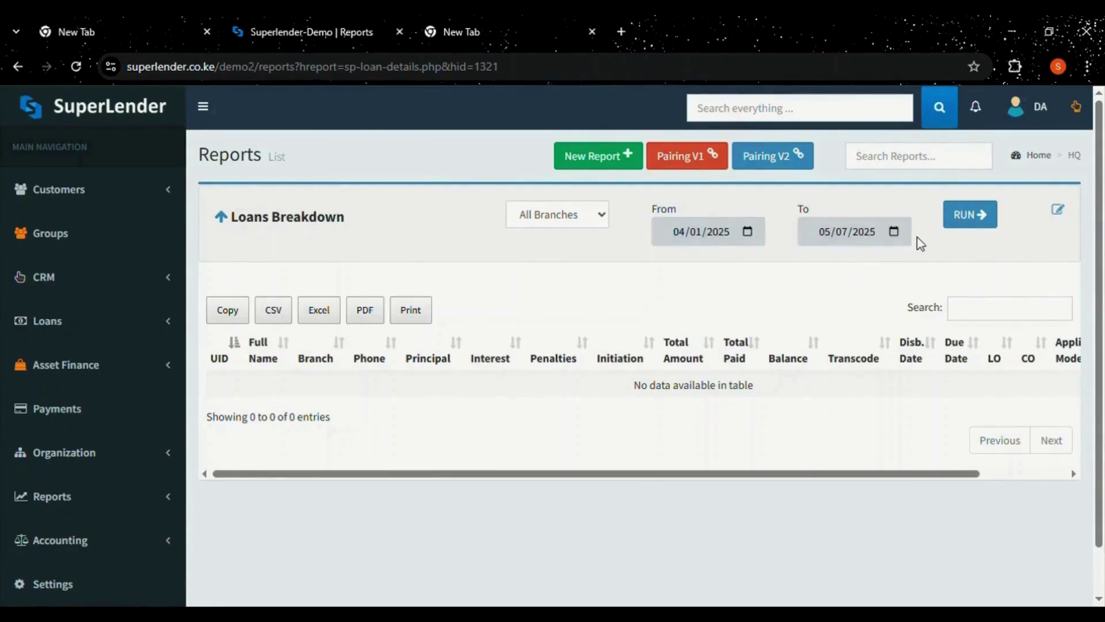
Run Loans Breakdown for 04/01/2025–05/07/2025 across all branches and export the results to Excel.
left_click(968, 219)
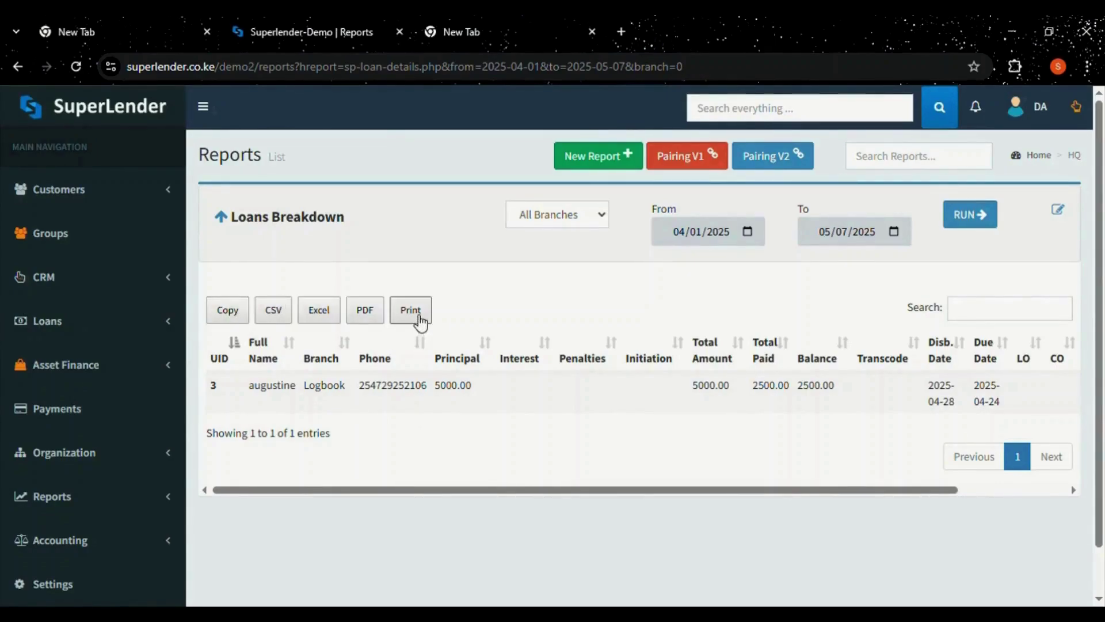
left_click(333, 318)
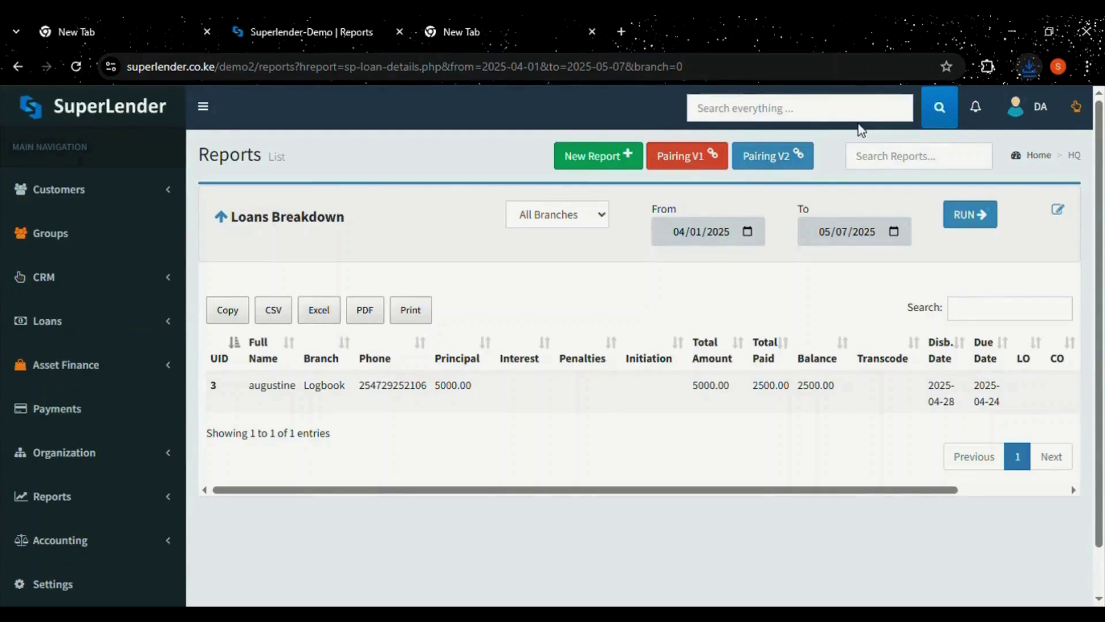
left_click(594, 220)
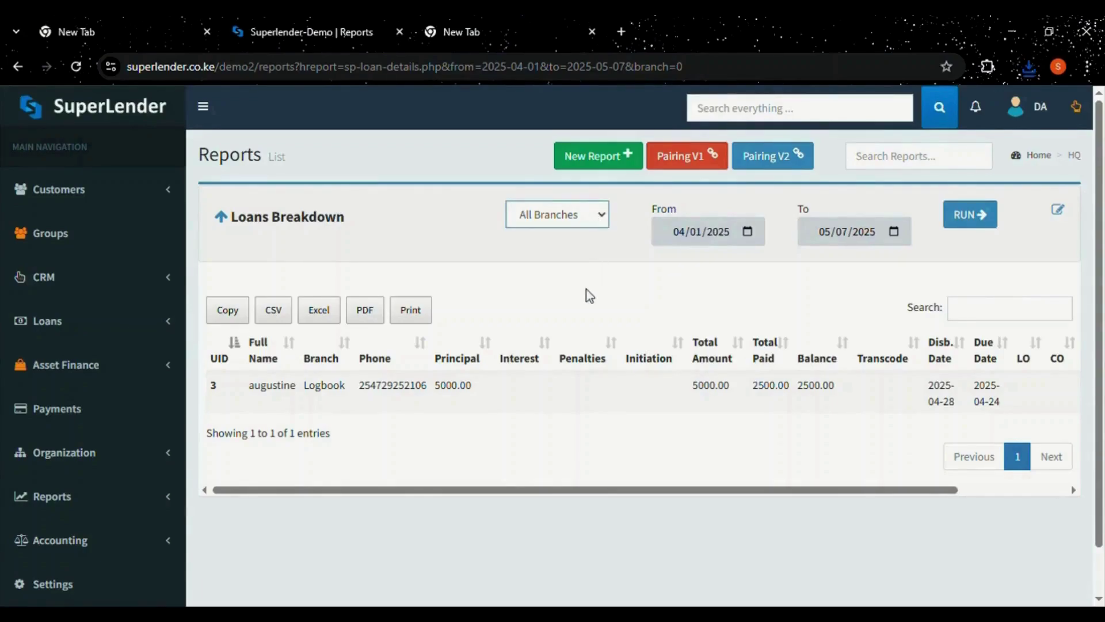
left_click(574, 459)
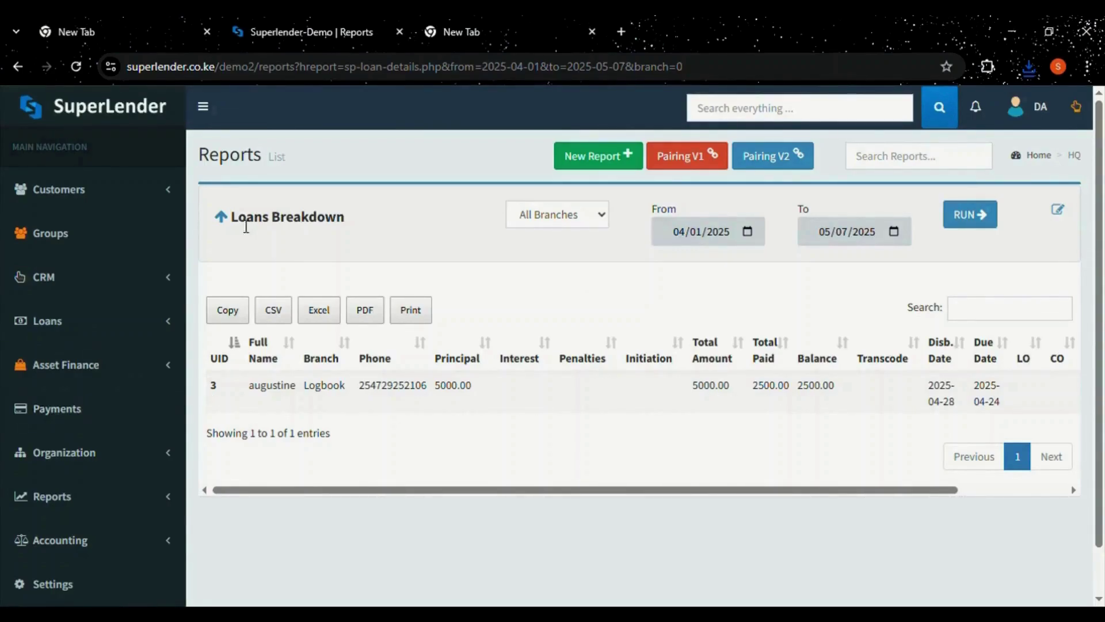
Go back to the reports list, then open Reports > Allocations from the sidebar.
left_click(225, 224)
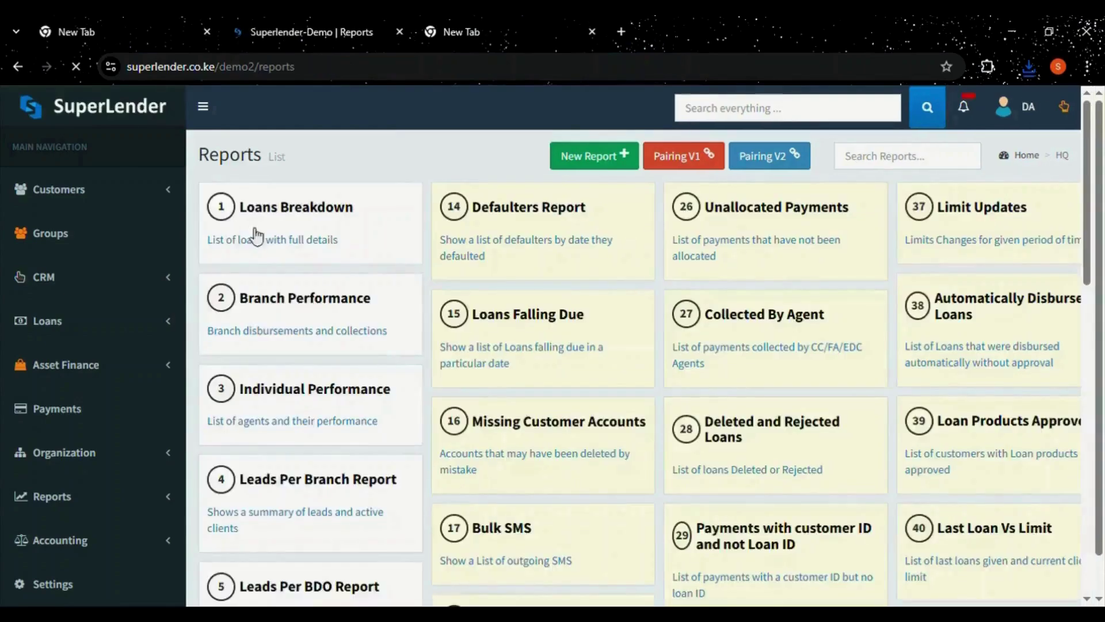
scroll(1103, 207, "down", 2)
mouse_move(1103, 207)
left_mouse_down()
mouse_move(1103, 471)
mouse_move(1093, 213)
left_mouse_up()
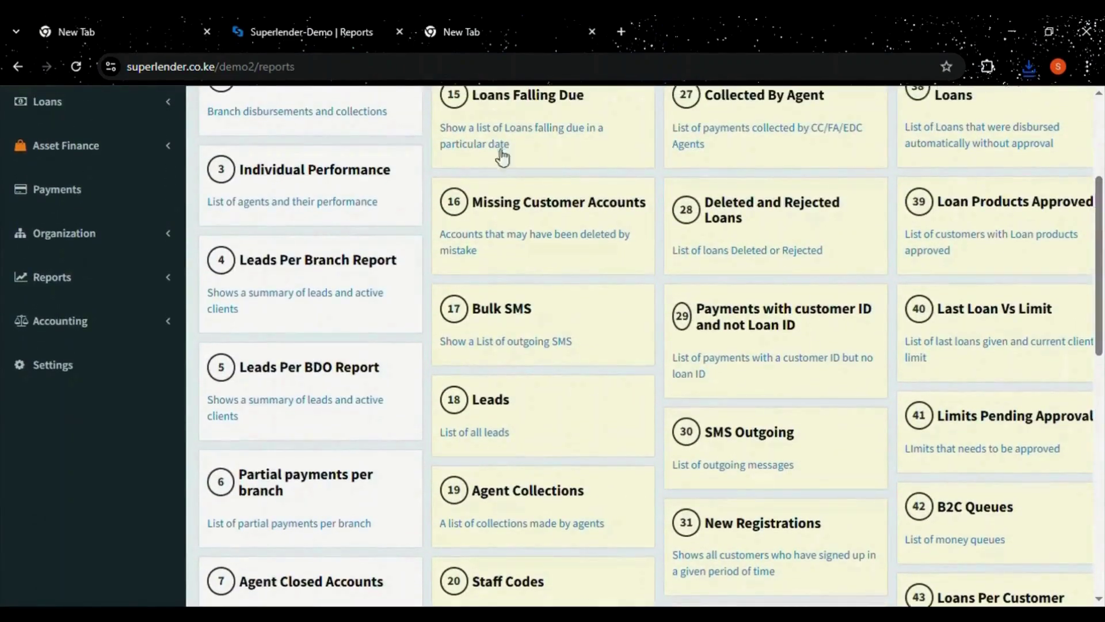
left_click(83, 277)
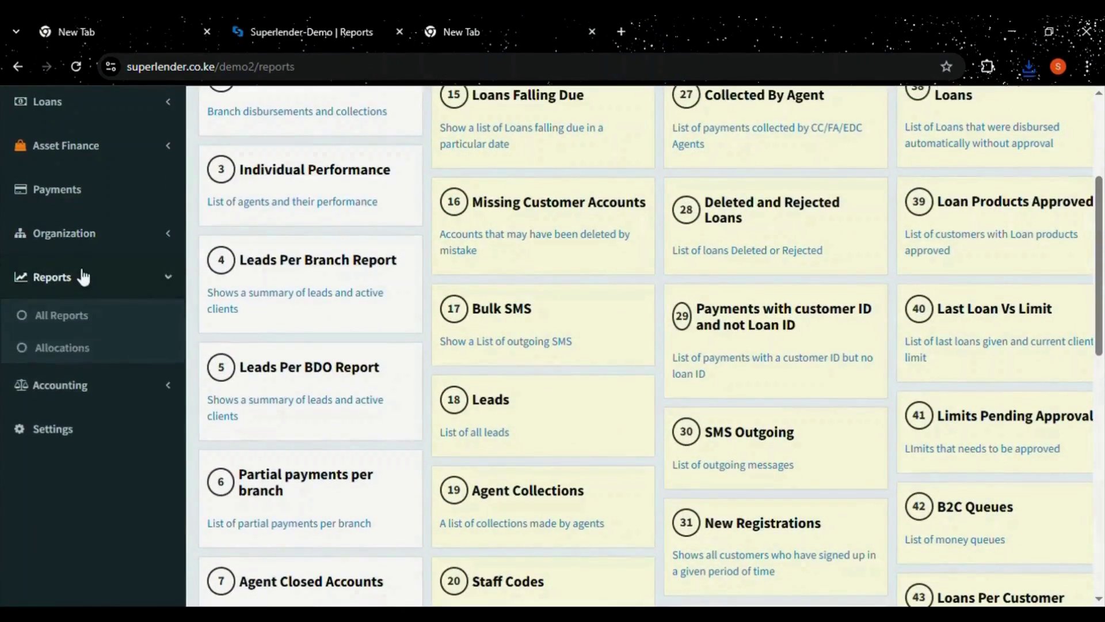
left_click(89, 354)
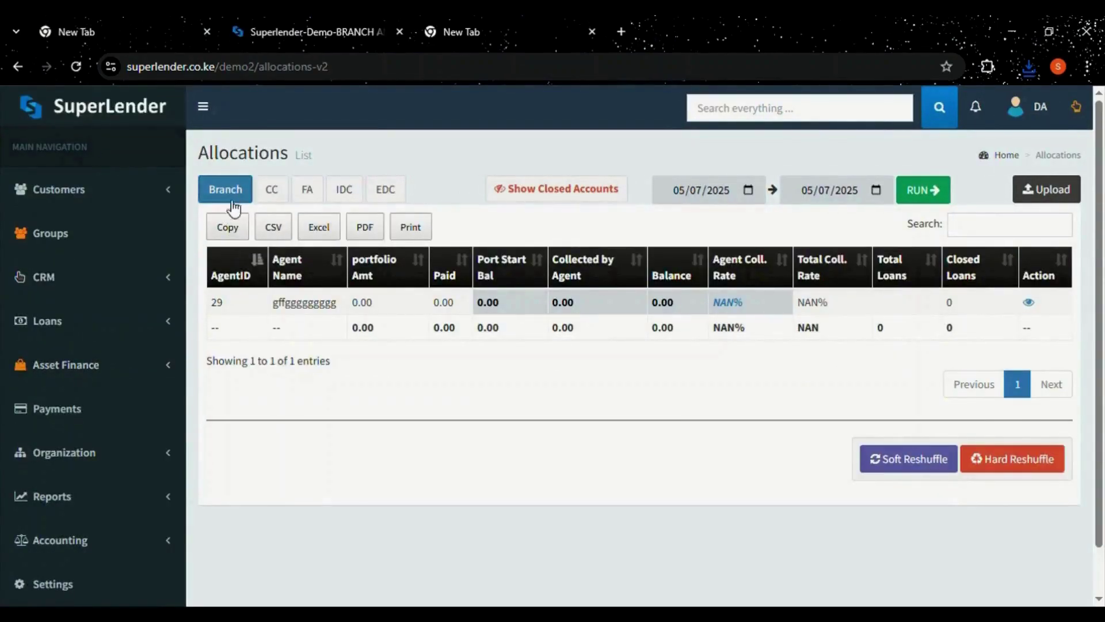
Browse the CC, FA, IDC and EDC agent allocations, ending on the empty CC list.
left_click(272, 199)
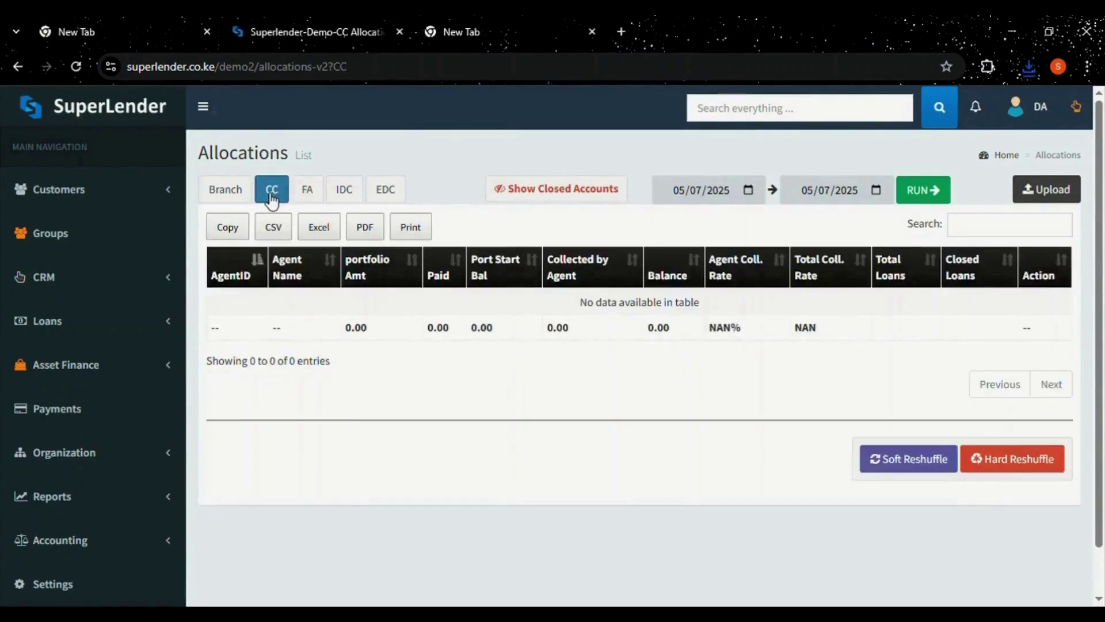
left_click(308, 193)
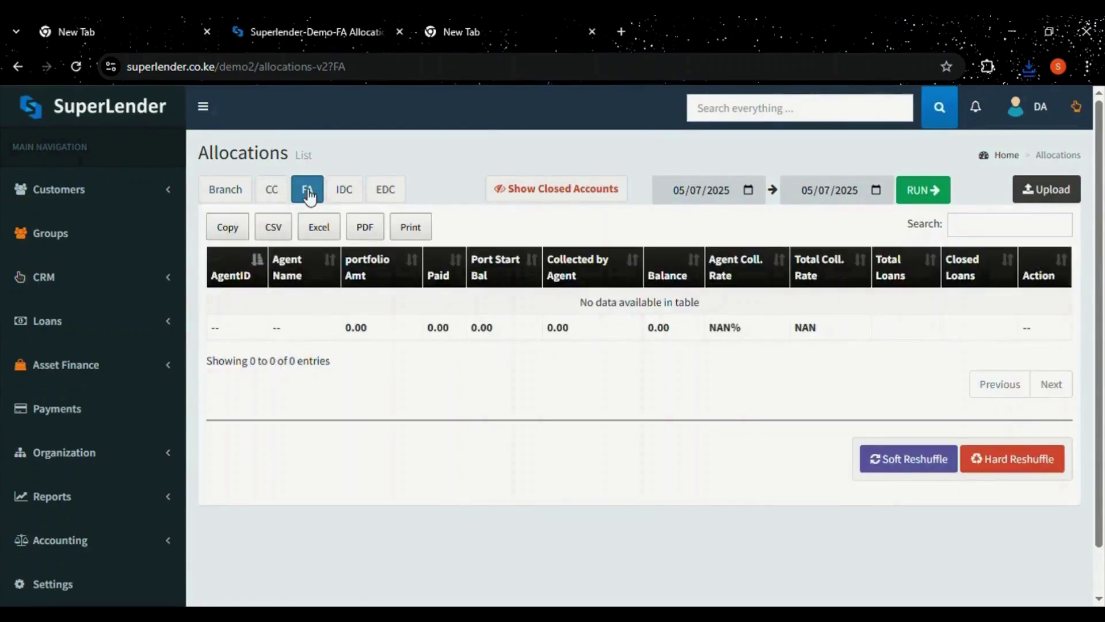
left_click(344, 192)
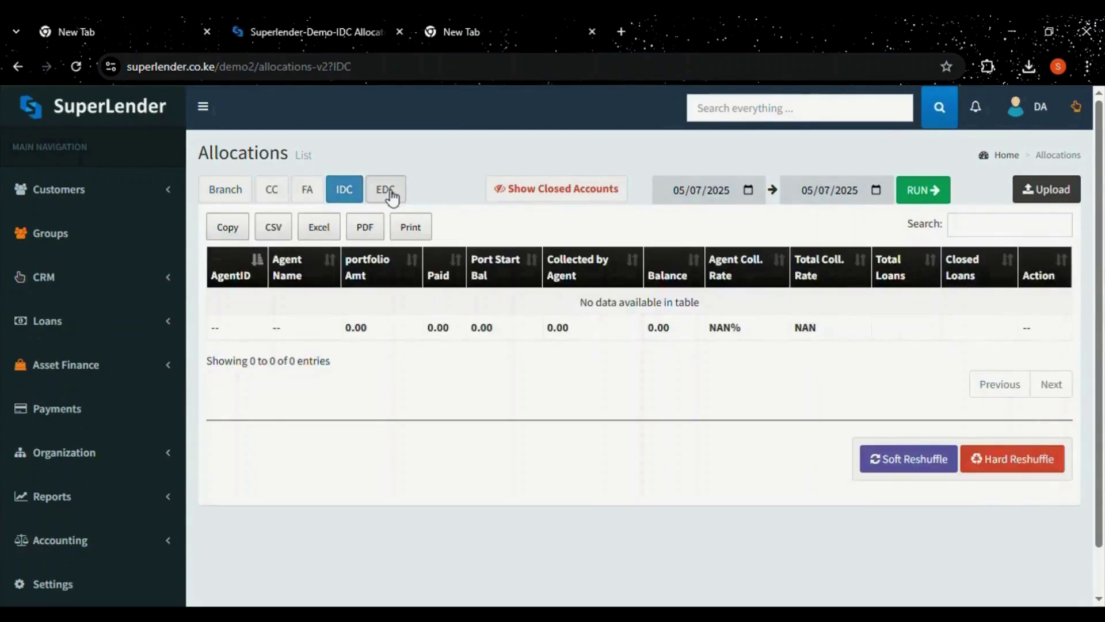
left_click(386, 194)
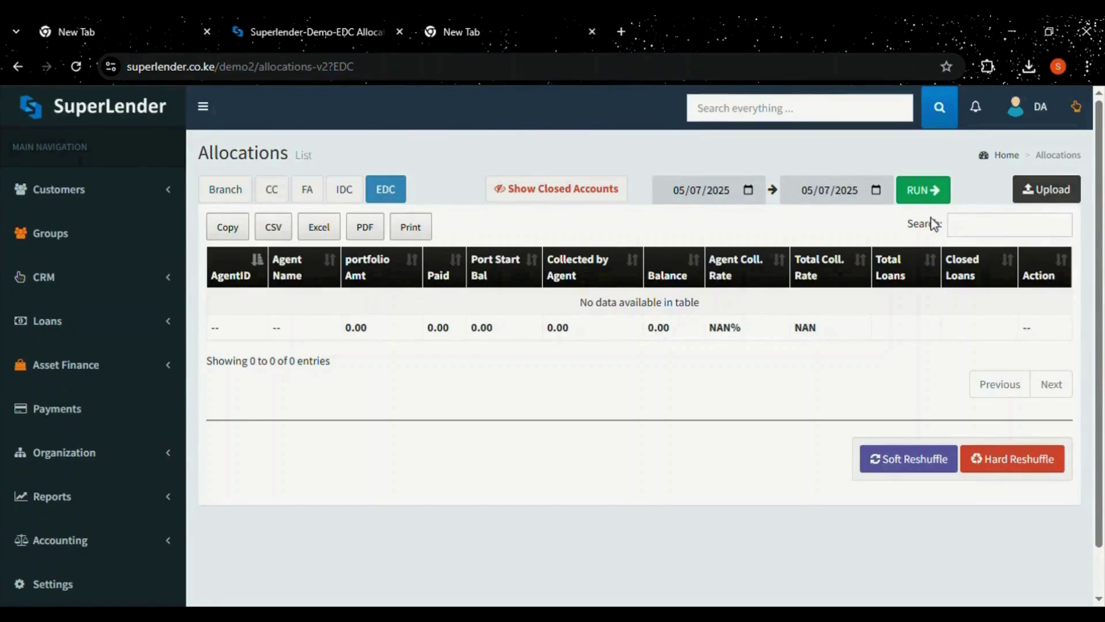
left_click(273, 192)
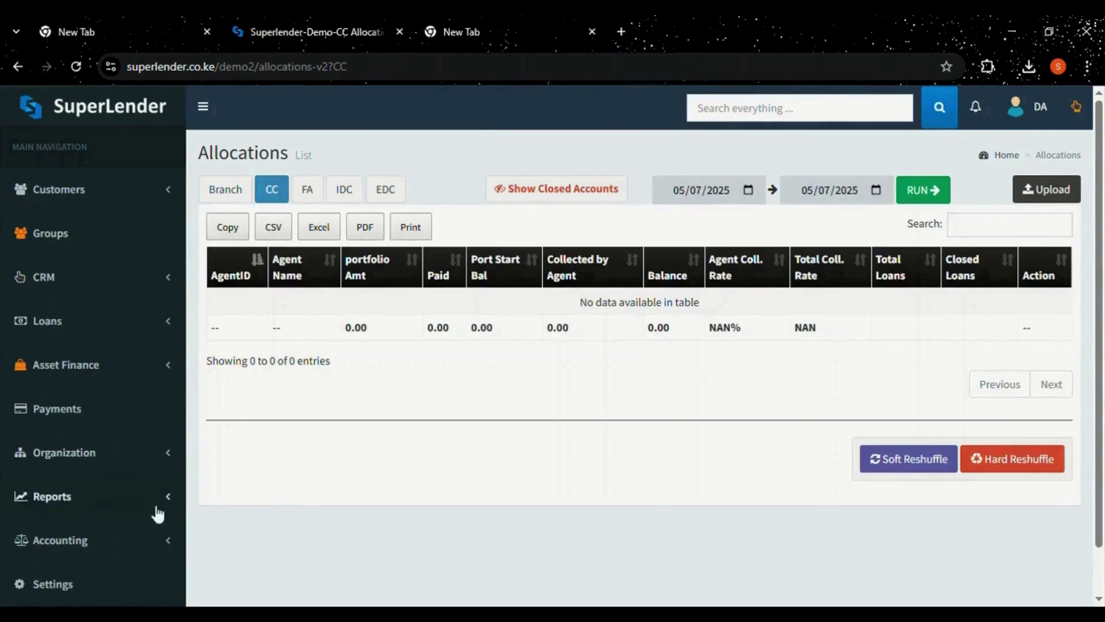
scroll(60, 504, "down", 1)
Expand Accounting and open the Monthly Performance report for May 2025.
left_click(60, 495)
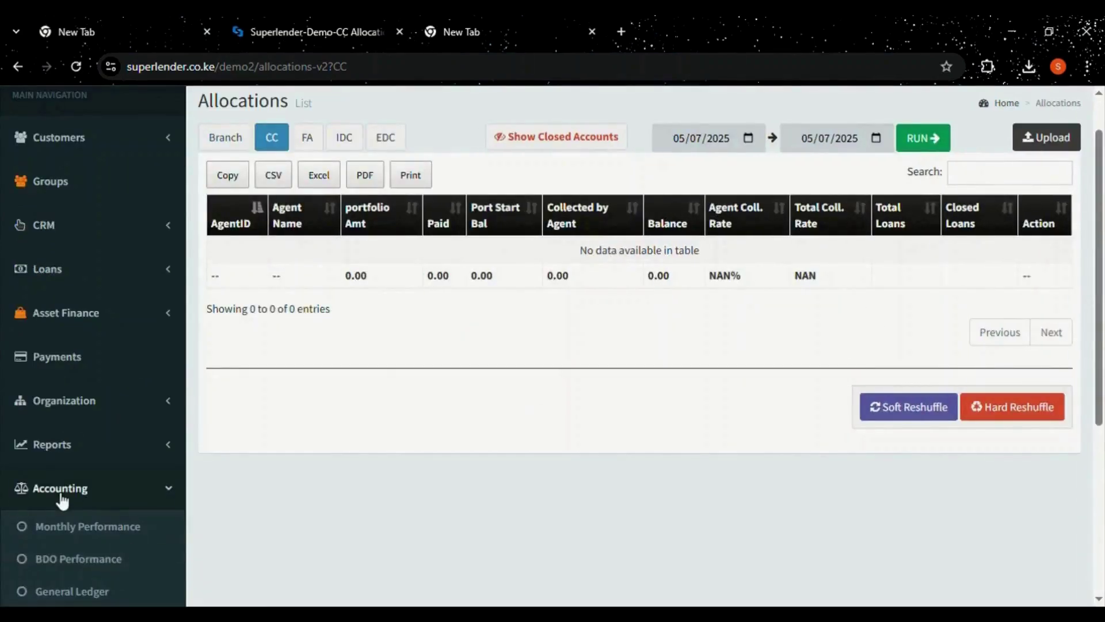
scroll(62, 501, "down", 4)
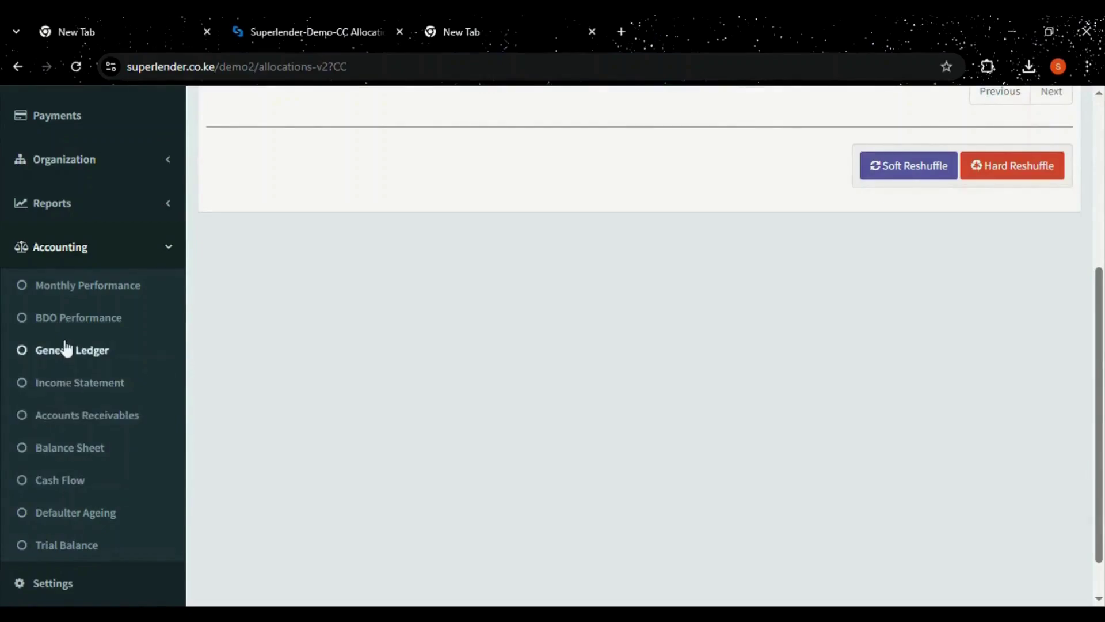
left_click(68, 293)
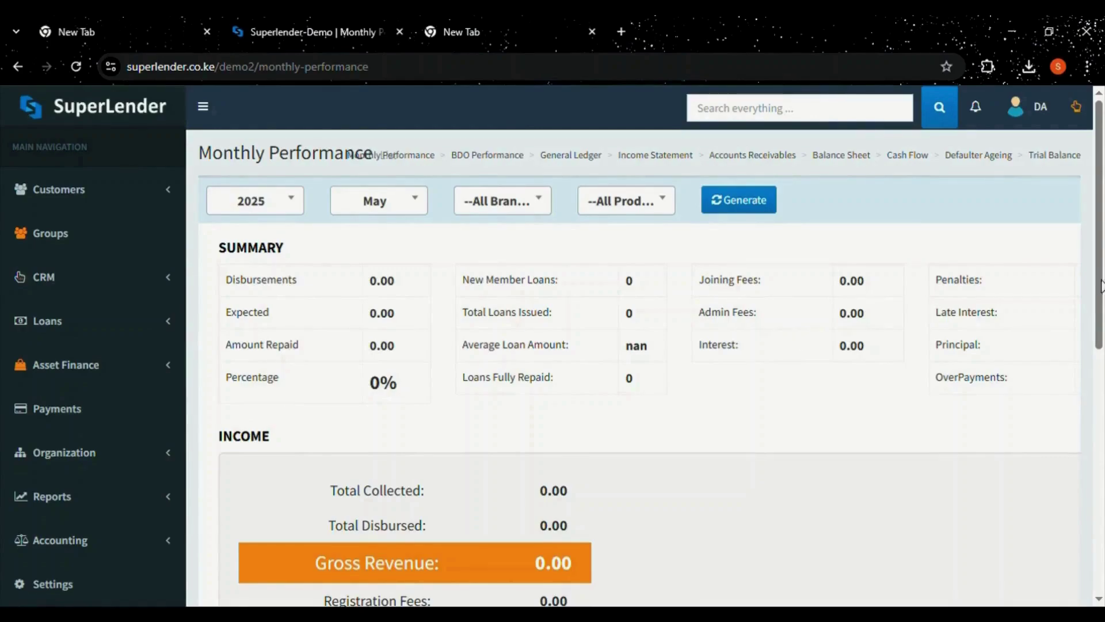
Generate the April 2025 Monthly Performance report for all branches and all products.
mouse_move(1103, 285)
left_mouse_down()
mouse_move(1104, 488)
mouse_move(1104, 301)
left_mouse_up()
scroll(1102, 293, "up", 1)
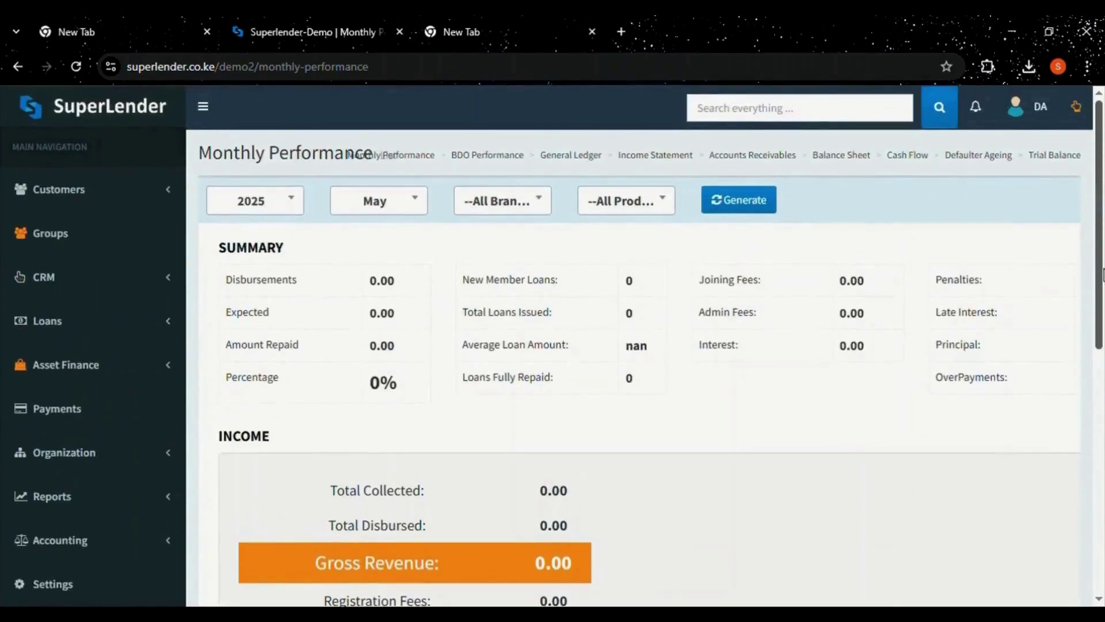
left_click(278, 206)
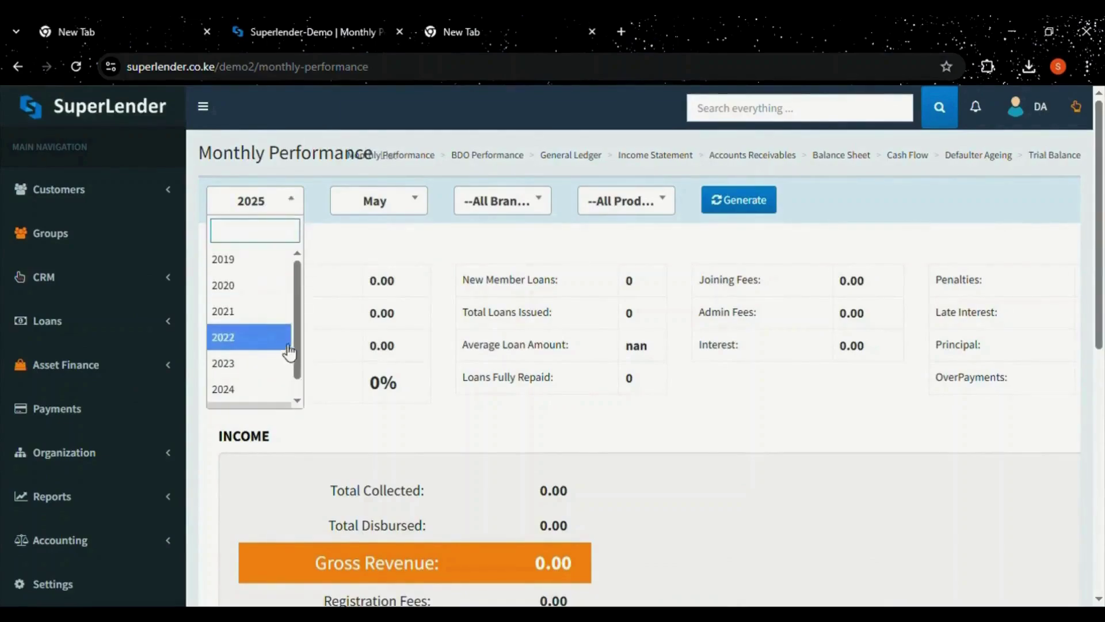
left_click(415, 204)
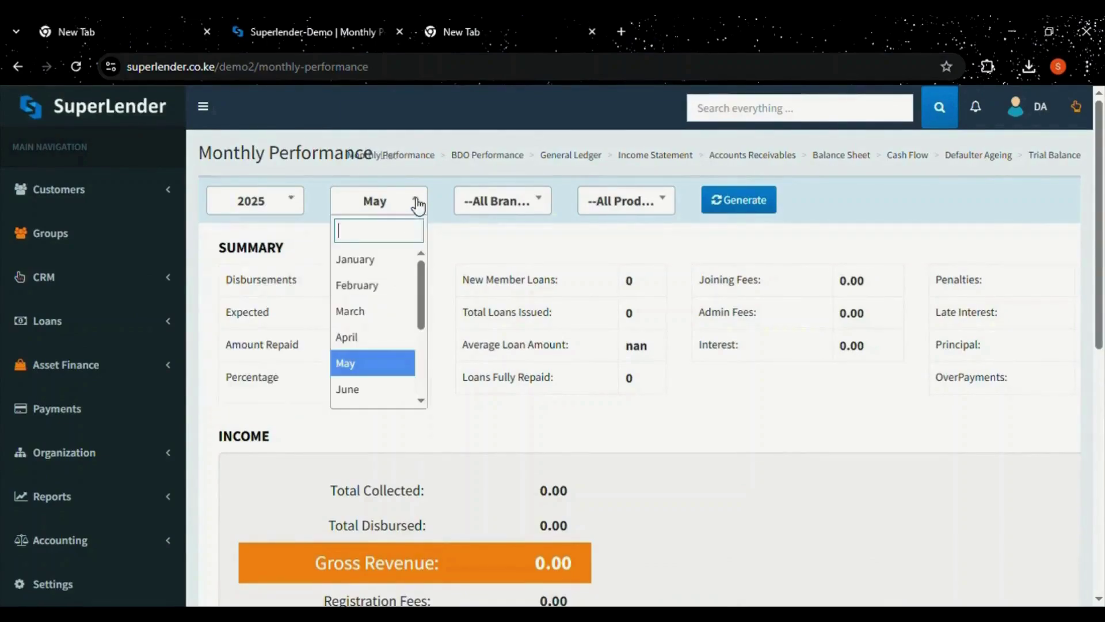
left_click(382, 331)
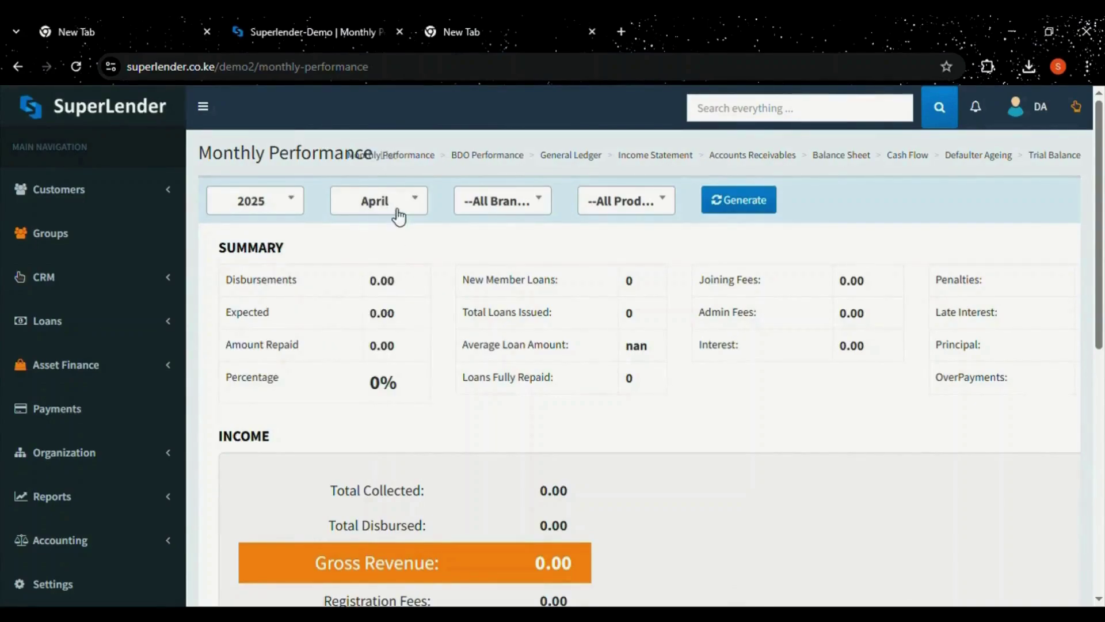
left_click(522, 212)
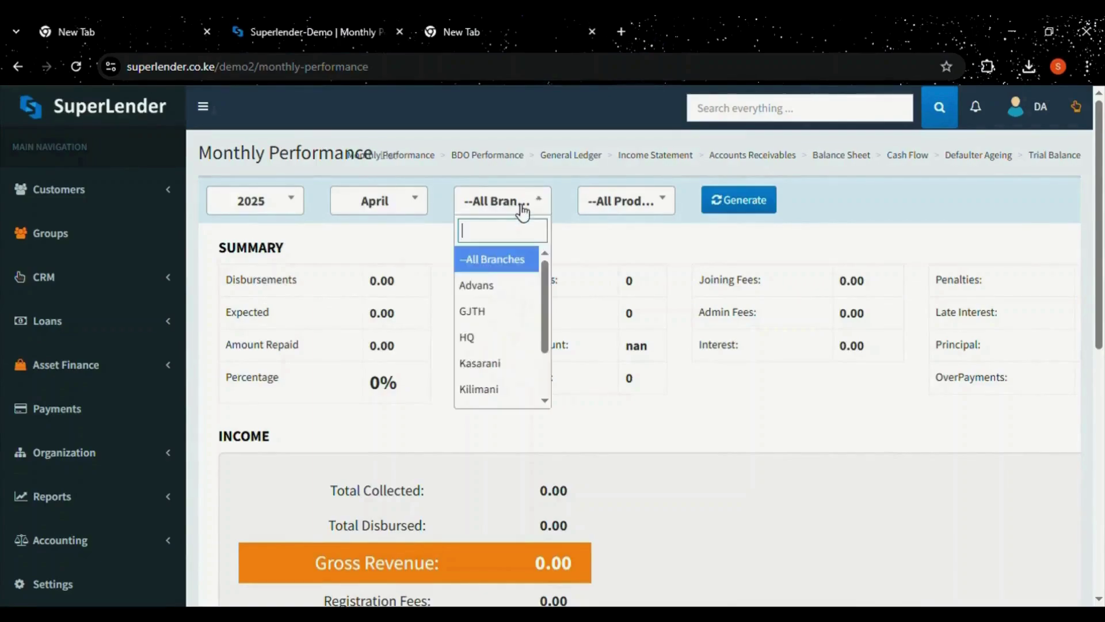
left_click(523, 211)
left_click(622, 211)
left_click(622, 211)
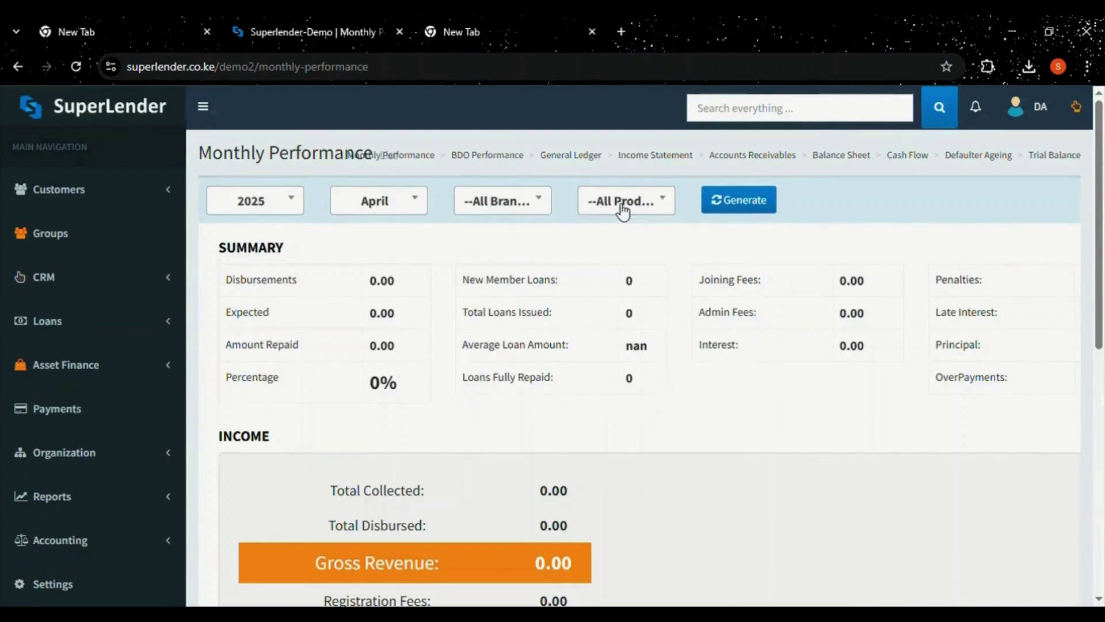
left_click(731, 208)
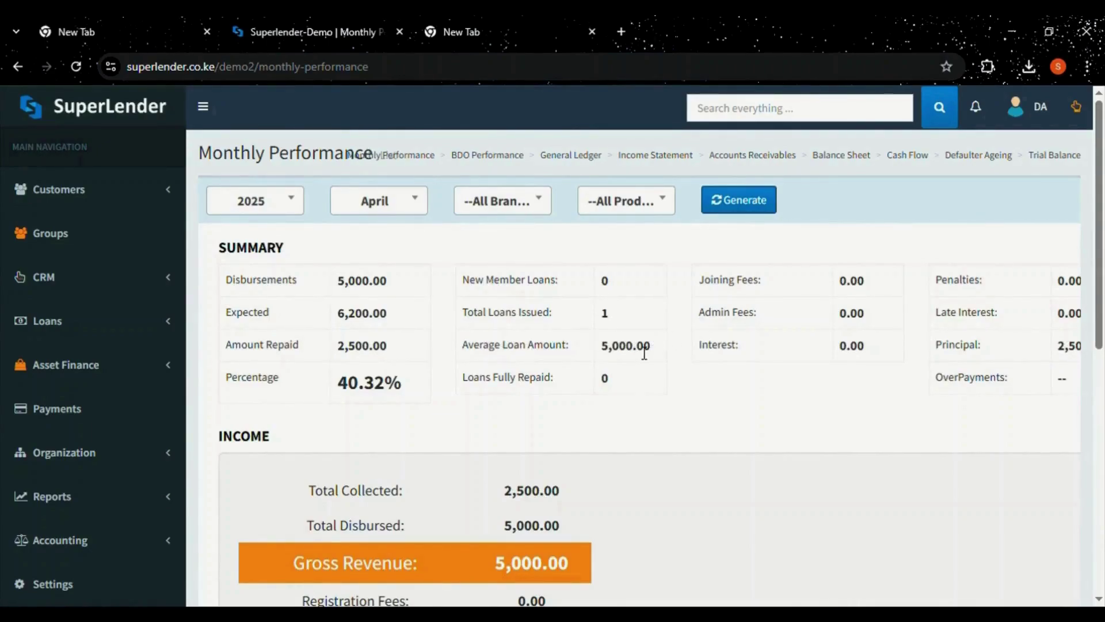
scroll(305, 457, "down", 5)
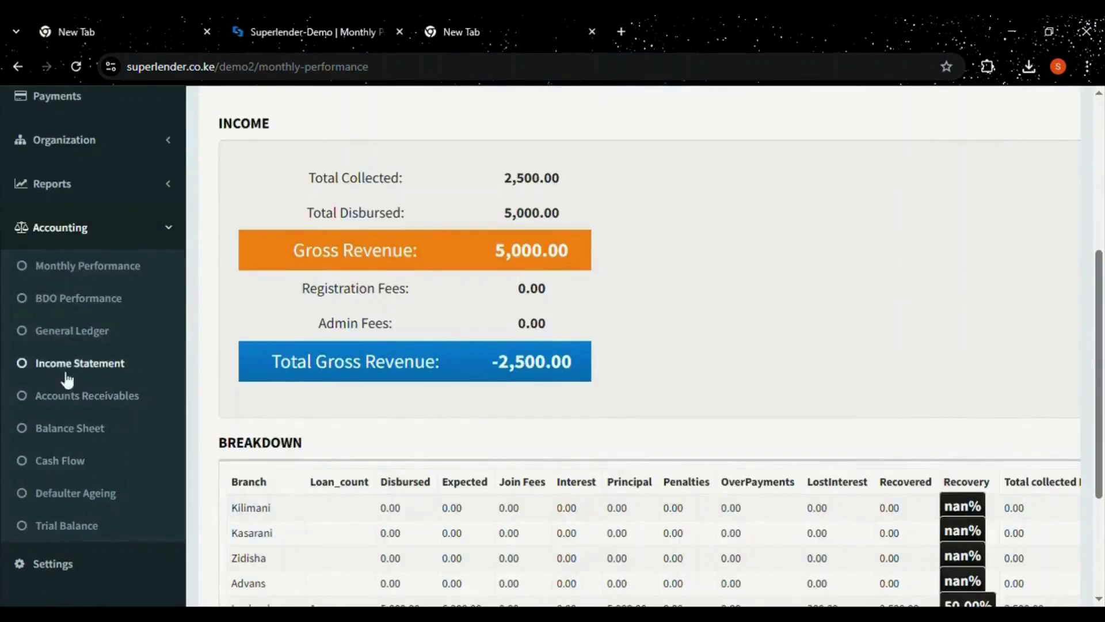
left_click(81, 528)
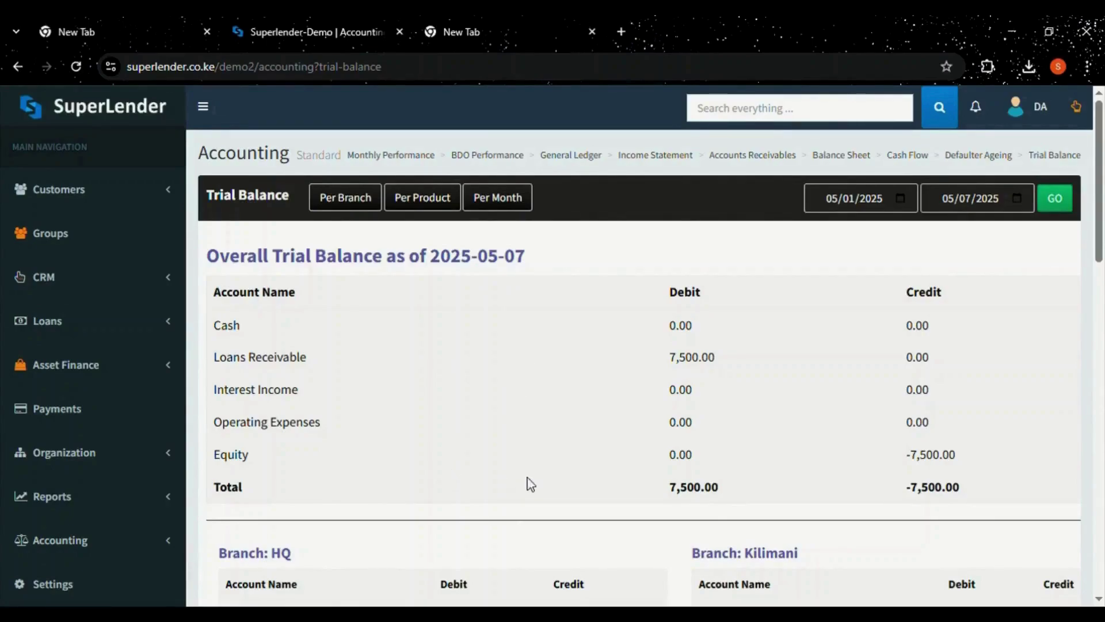
Scroll the Trial Balance to view the per-branch tables.
mouse_move(1101, 236)
left_mouse_down()
mouse_move(1101, 535)
mouse_move(1102, 224)
left_mouse_up()
Go to Settings and show the System Settings page.
left_click(105, 592)
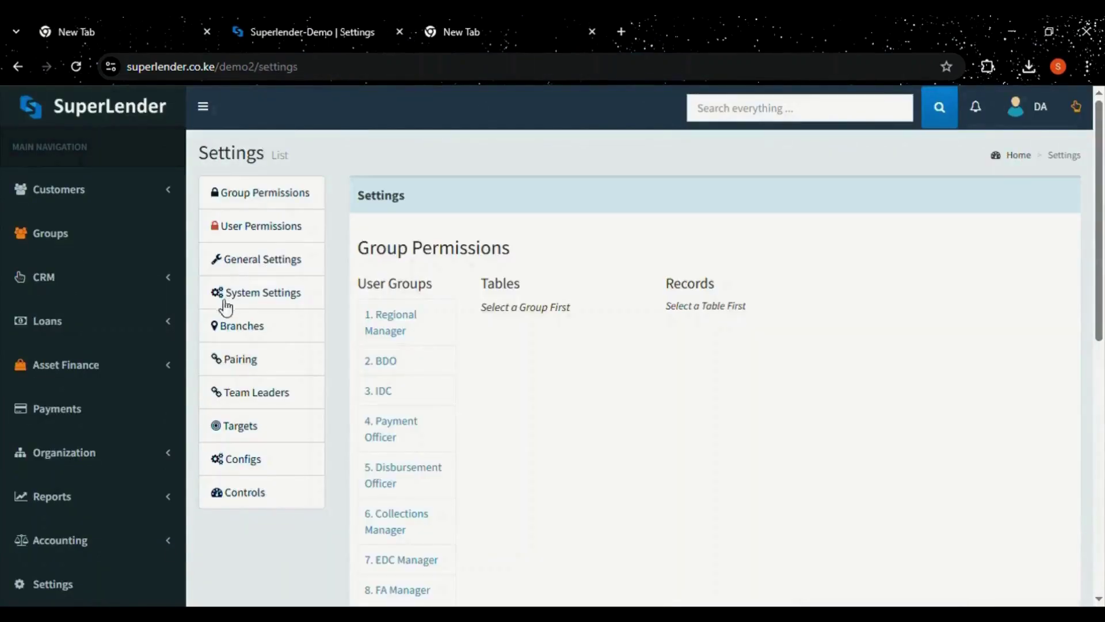
left_click(248, 301)
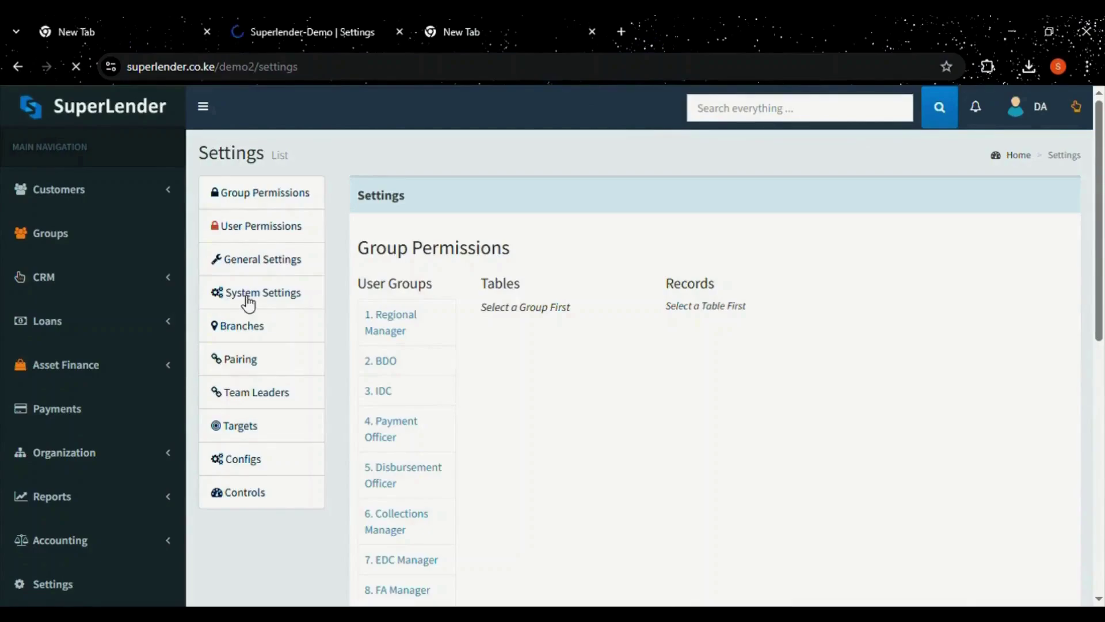
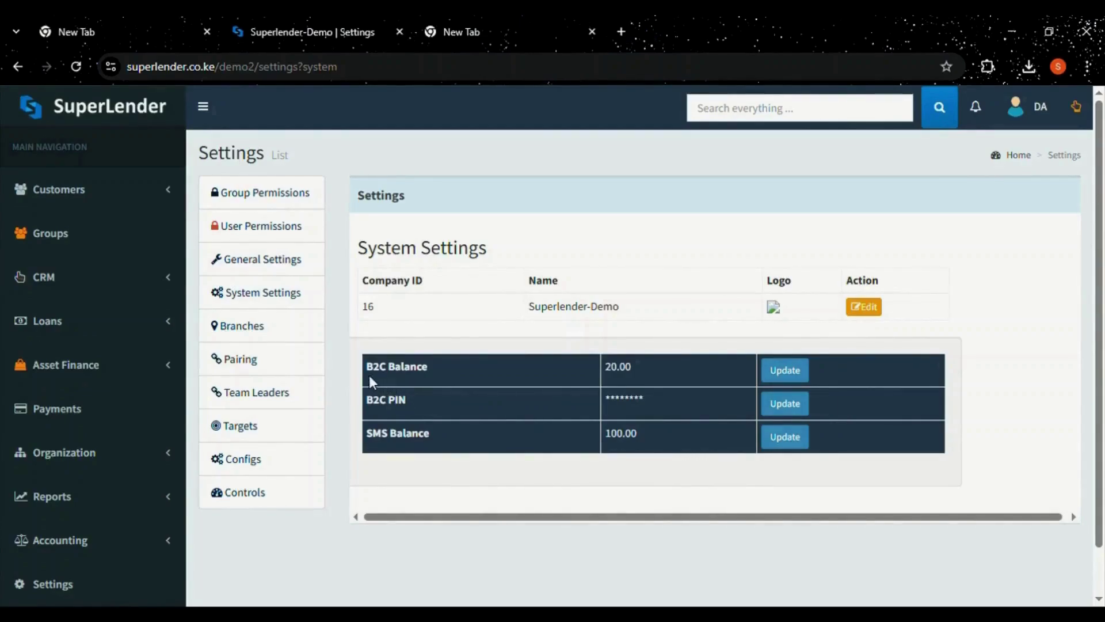
Review the Pairing page's paired and unpaired users down to the Additional Actions reallocation table.
left_click(248, 361)
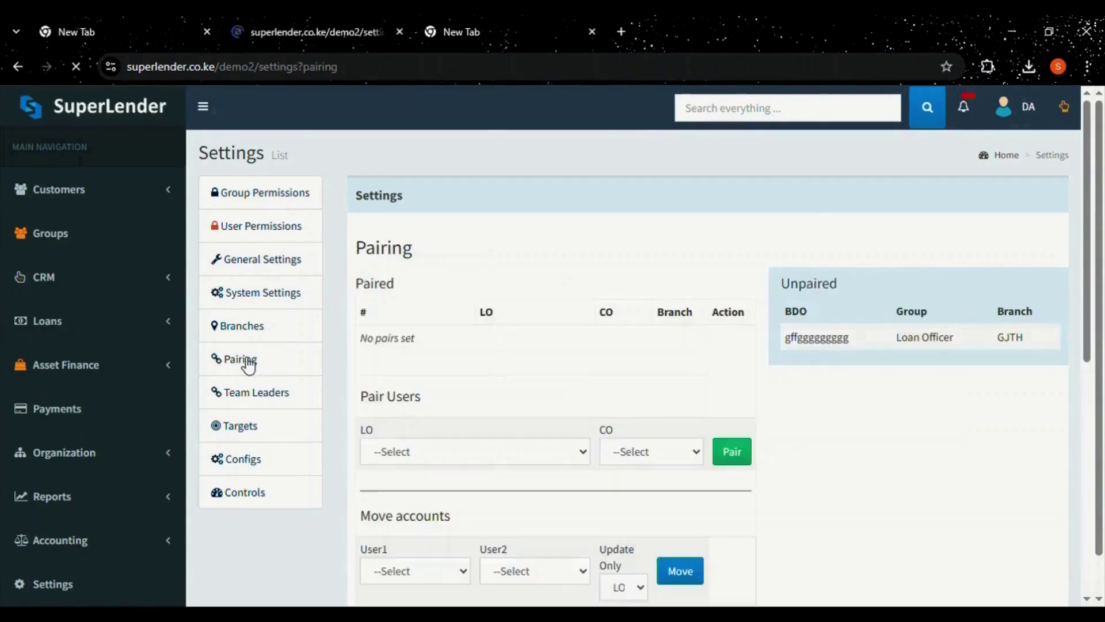
scroll(496, 371, "down", 2)
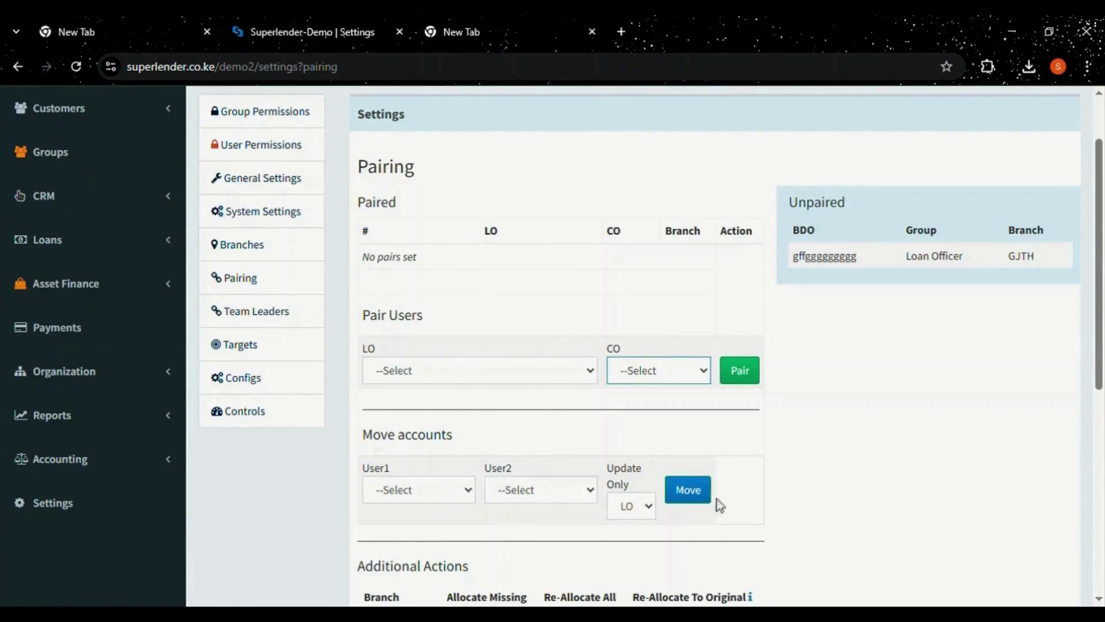
scroll(1102, 406, "down", 1)
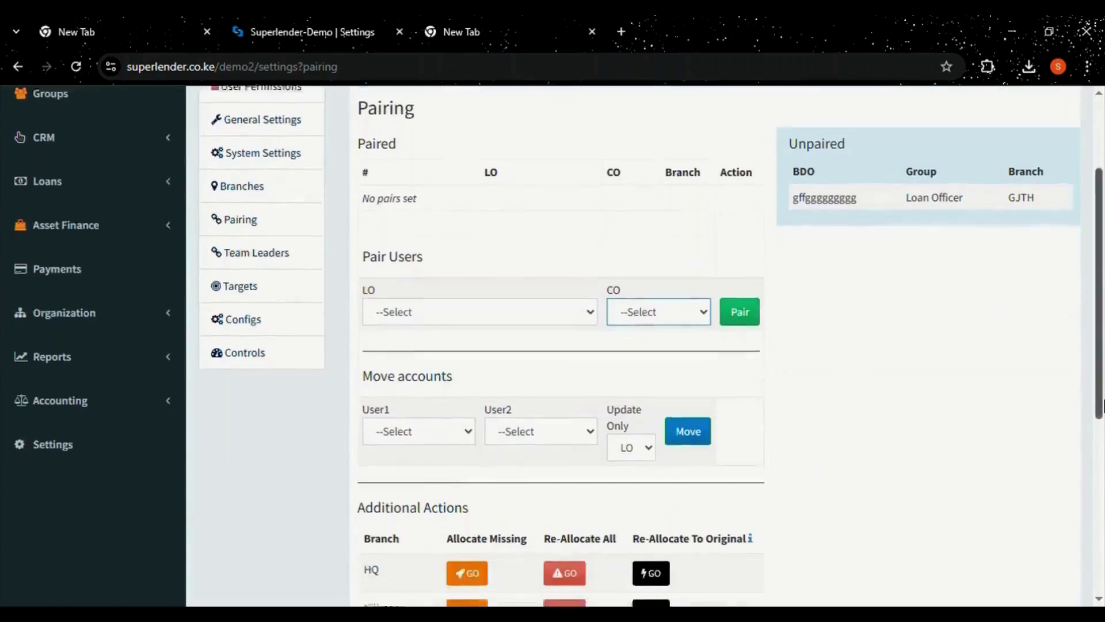
left_click_drag(1102, 405, 1102, 420)
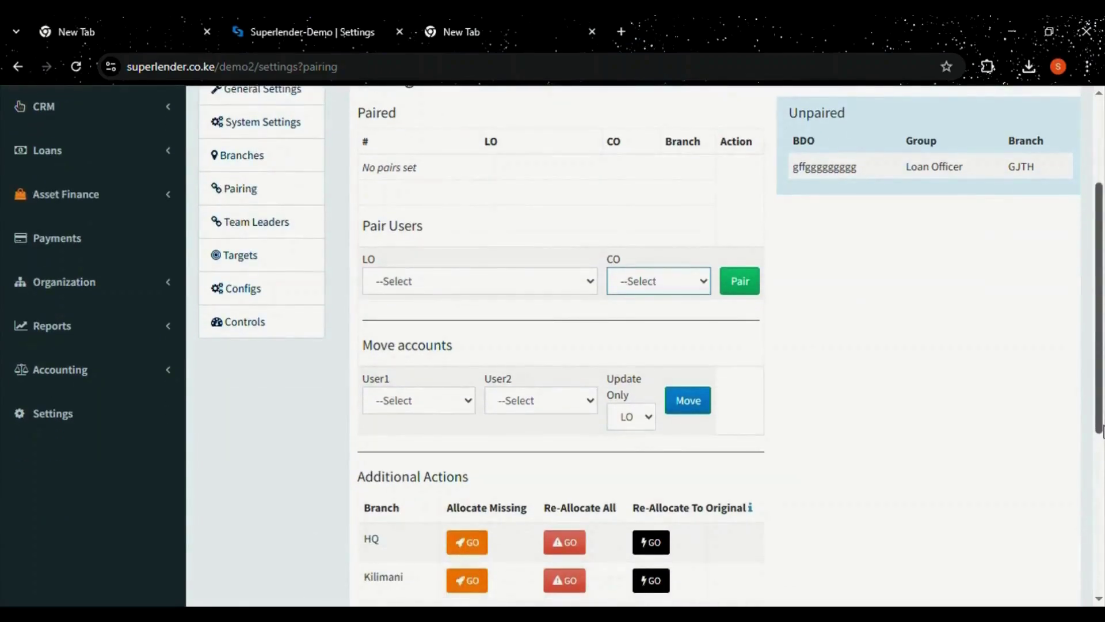
left_click_drag(1102, 425, 1070, 573)
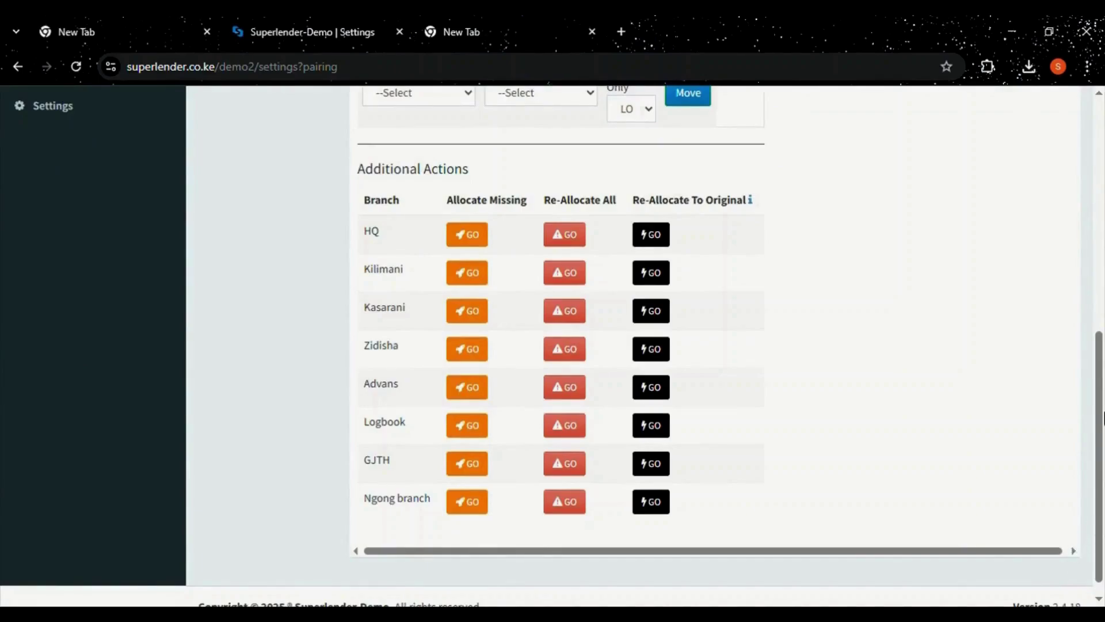
left_click_drag(1093, 421, 1103, 247)
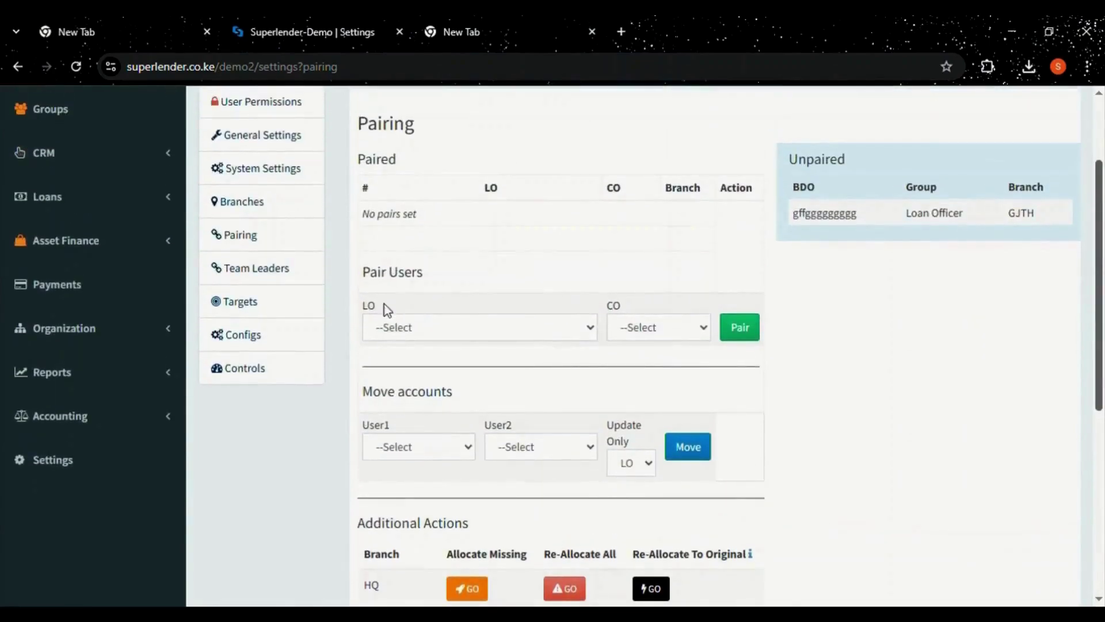
left_click(257, 305)
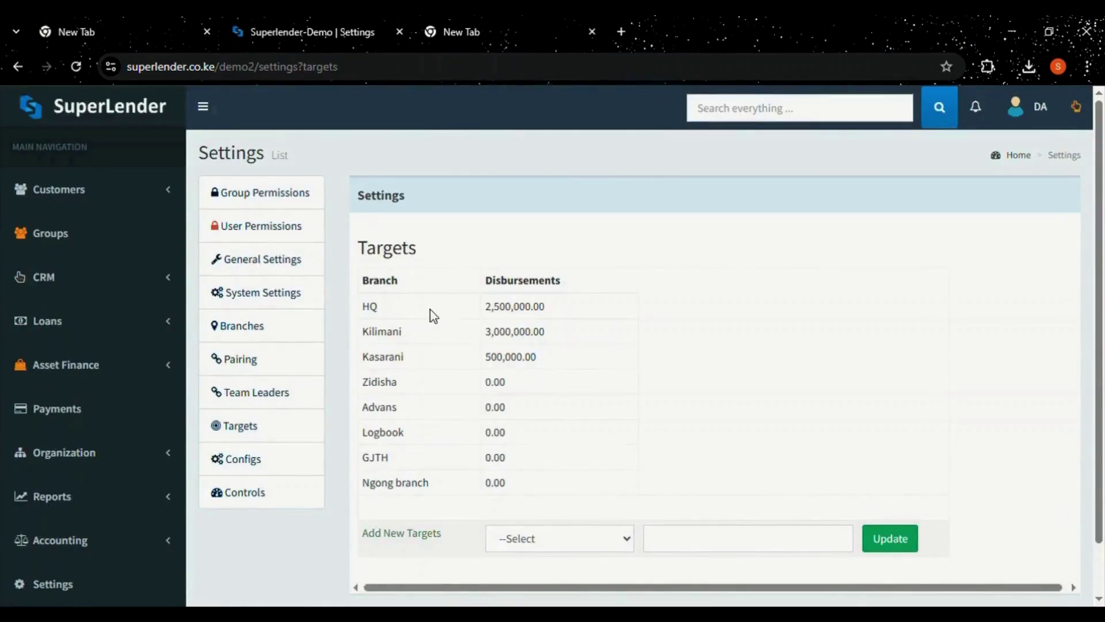
Add a 1,000,000.00 disbursement target for the Zidisha branch and save it.
left_click(547, 540)
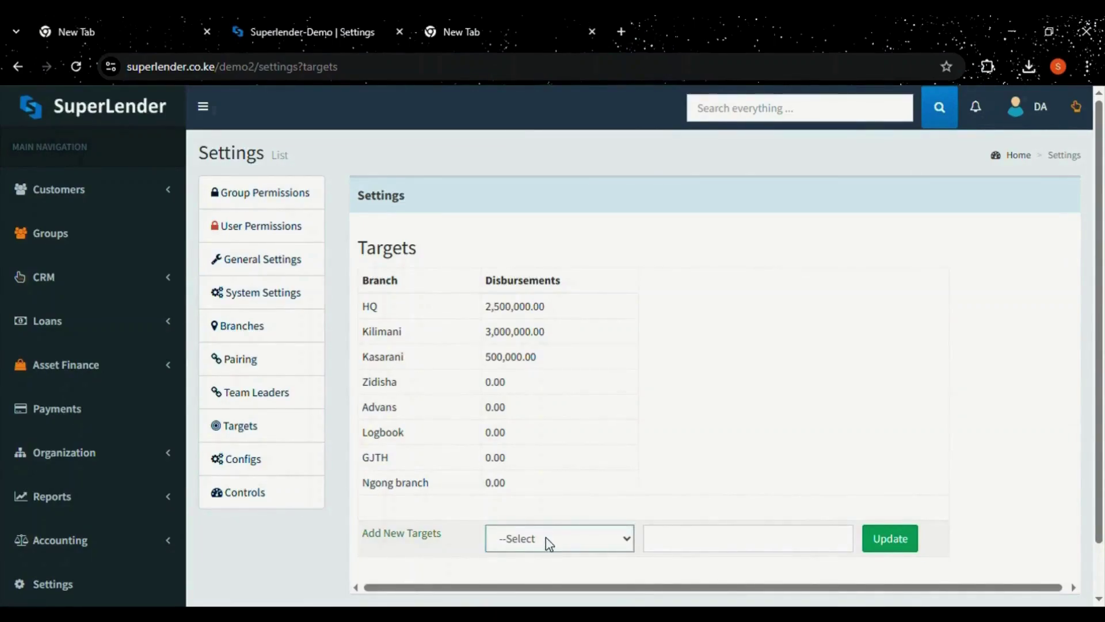
left_click(536, 436)
left_click(672, 543)
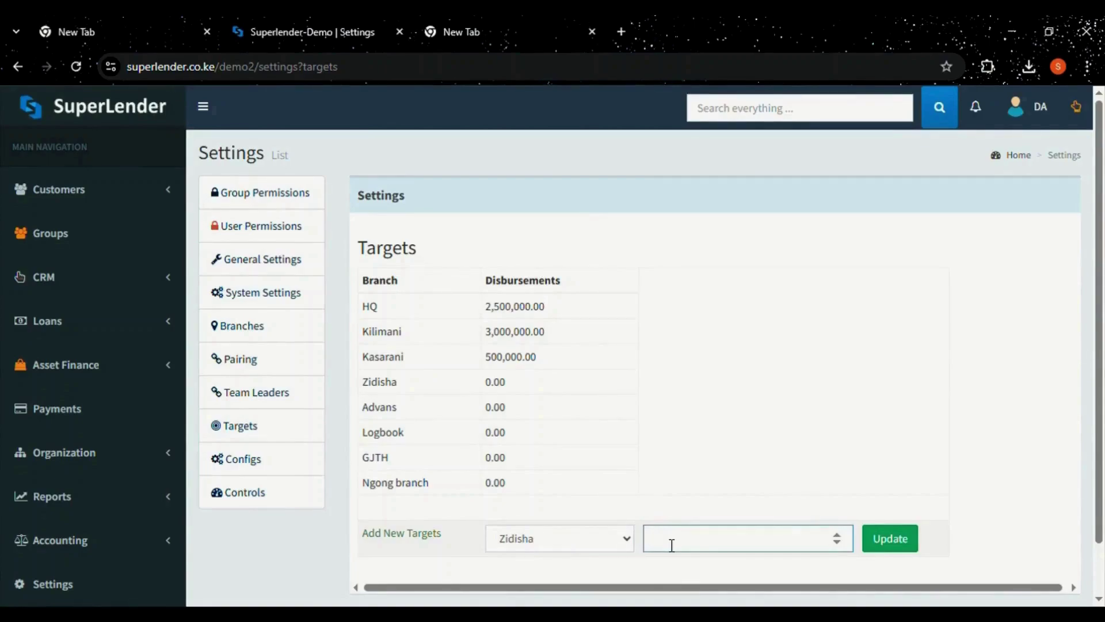
type("1000000")
left_click(671, 544)
left_click(908, 541)
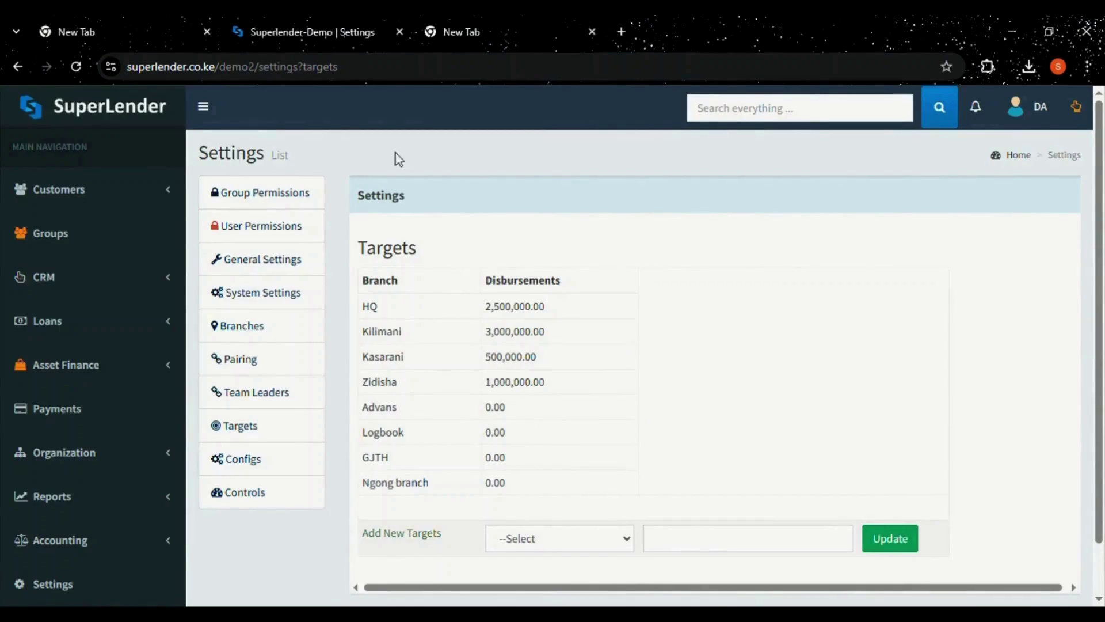
left_click(119, 106)
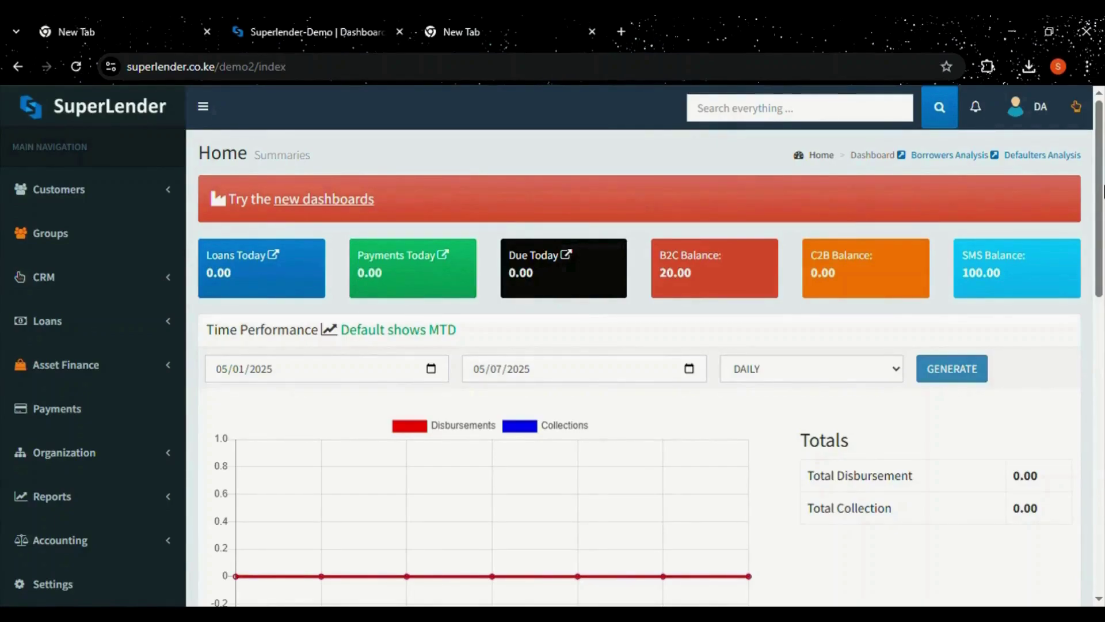
Scroll the Home dashboard past today's tiles to the Time Performance, Collection Rate and Defaulters panels.
scroll(1103, 192, "down", 1)
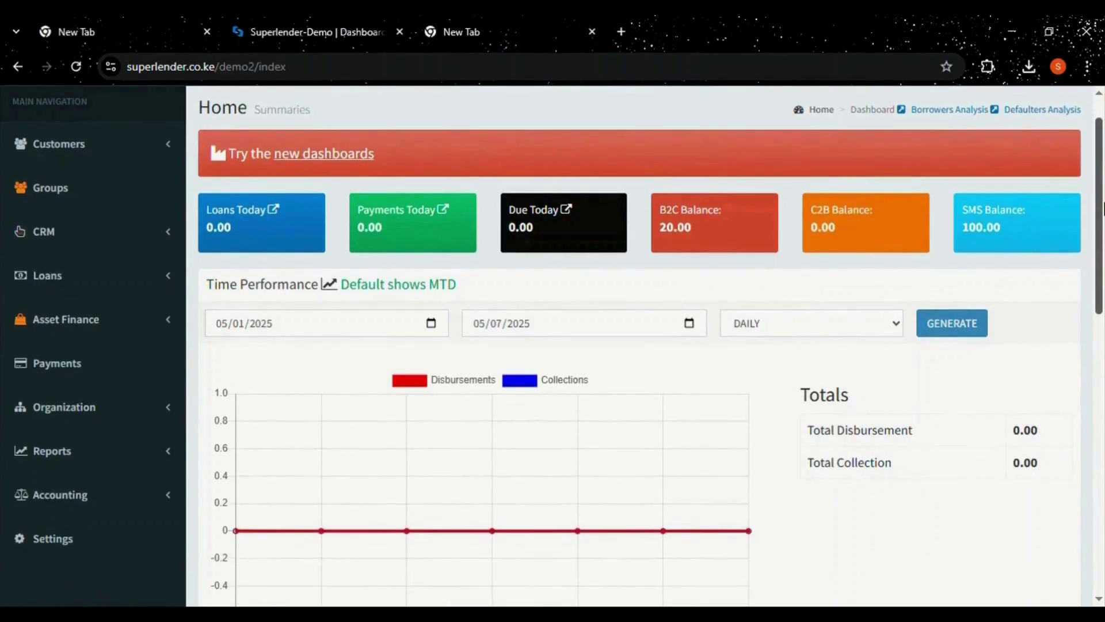
left_click_drag(1103, 208, 1103, 179)
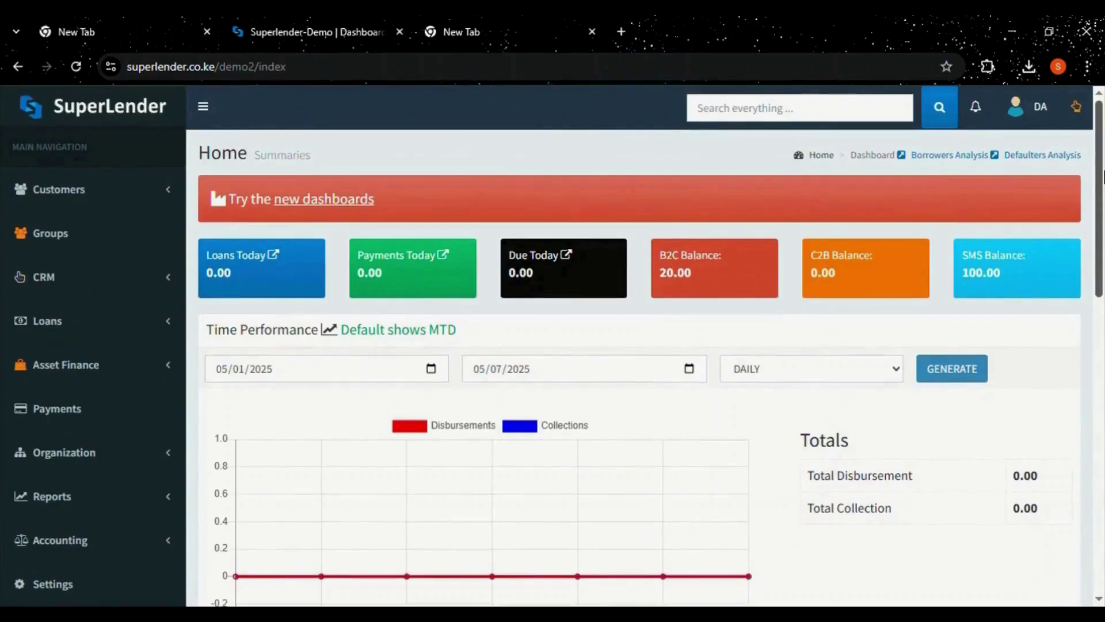
left_click(317, 211)
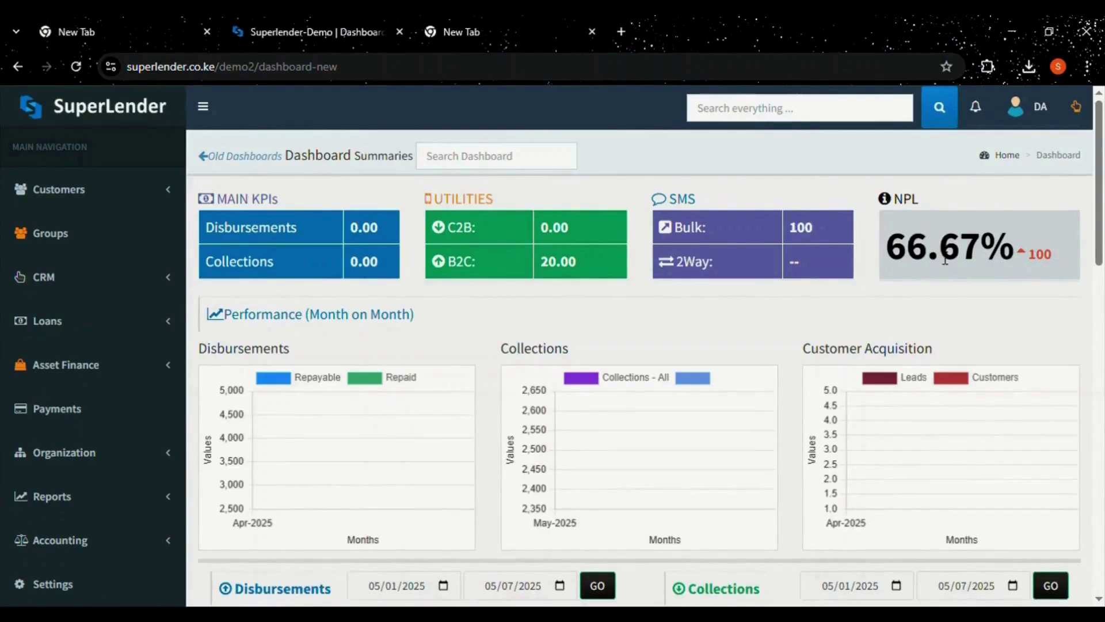
left_click_drag(1101, 236, 1100, 473)
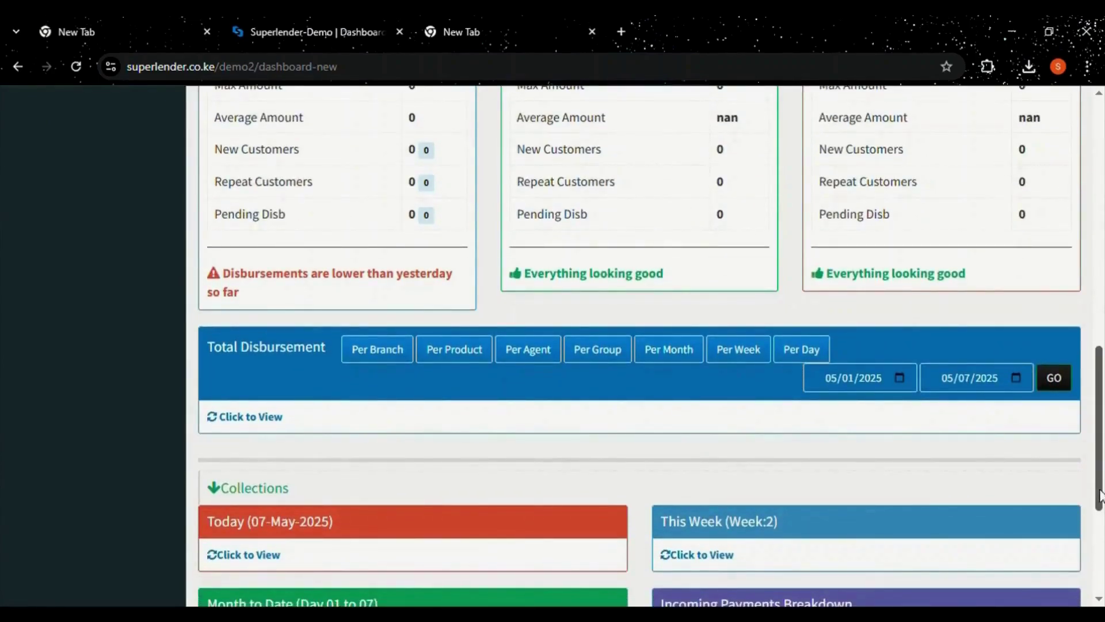
left_click_drag(1099, 495, 1099, 599)
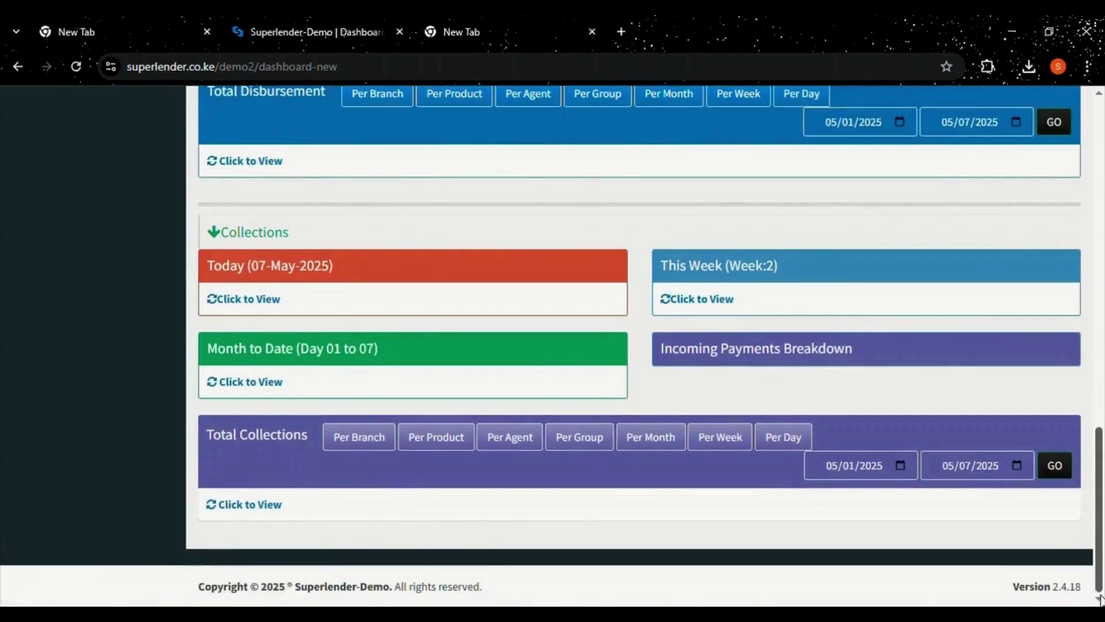
left_click_drag(1100, 587, 1100, 248)
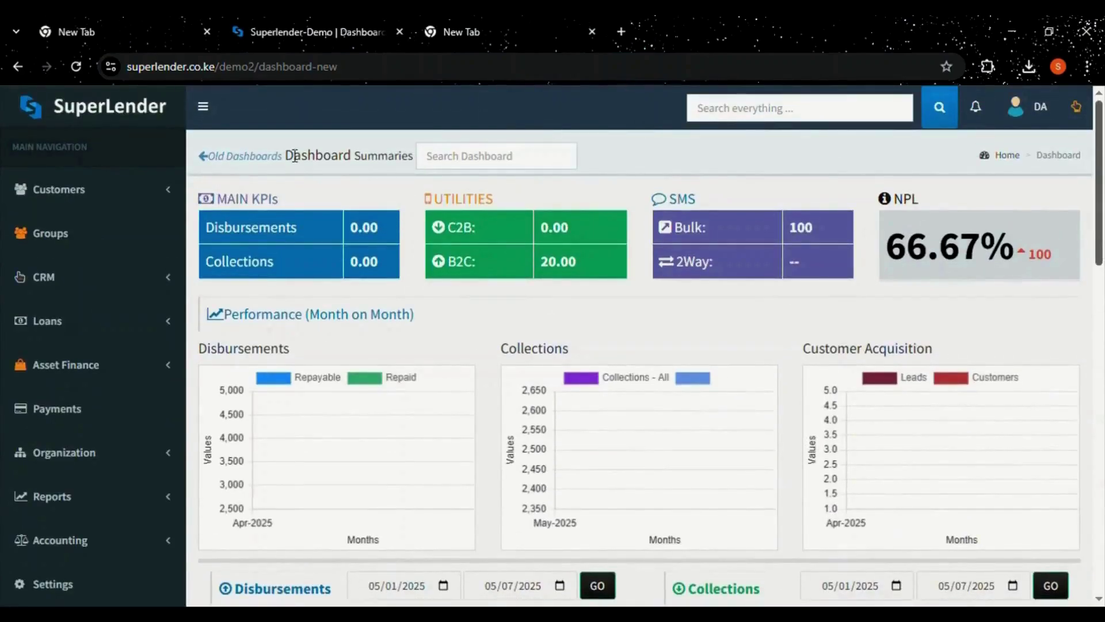
left_click(242, 165)
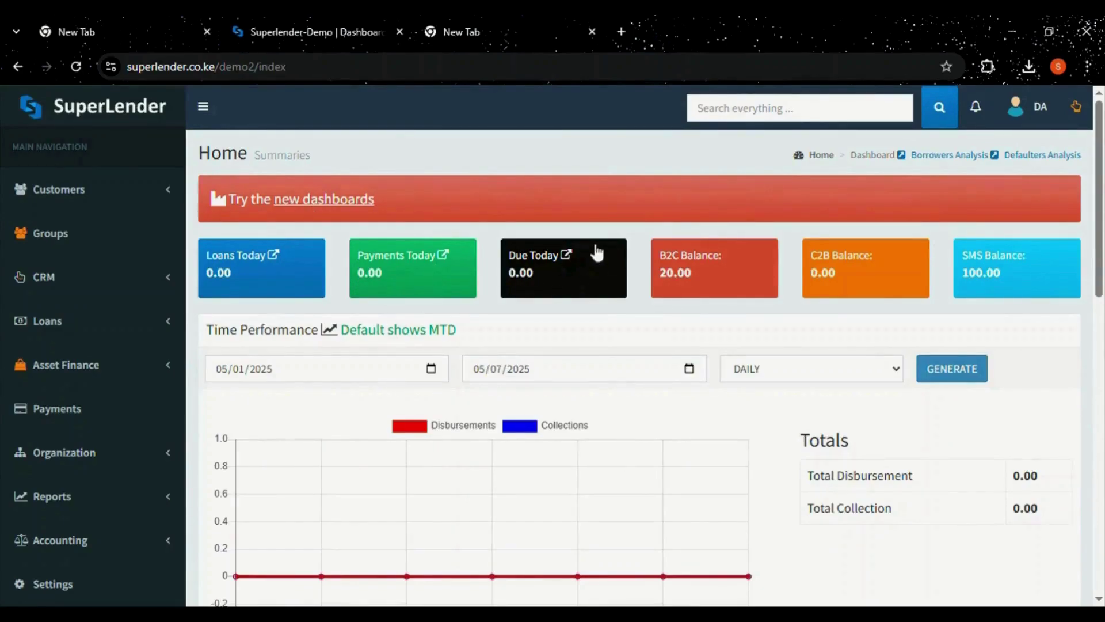
left_click(769, 115)
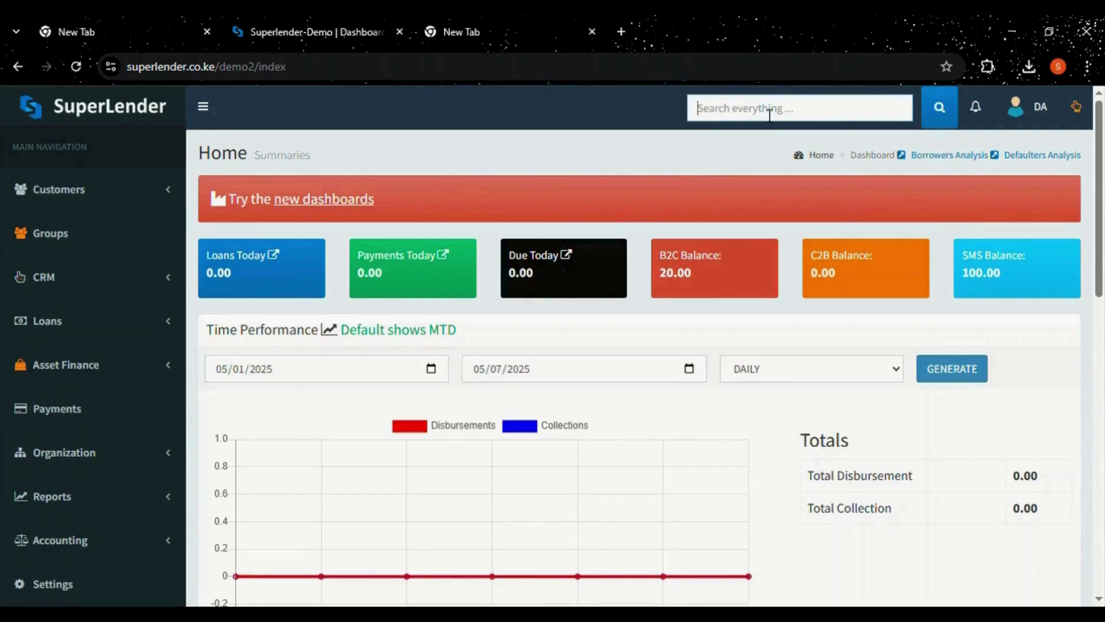
Sign out of the demo account using the DA avatar menu.
left_click(1036, 101)
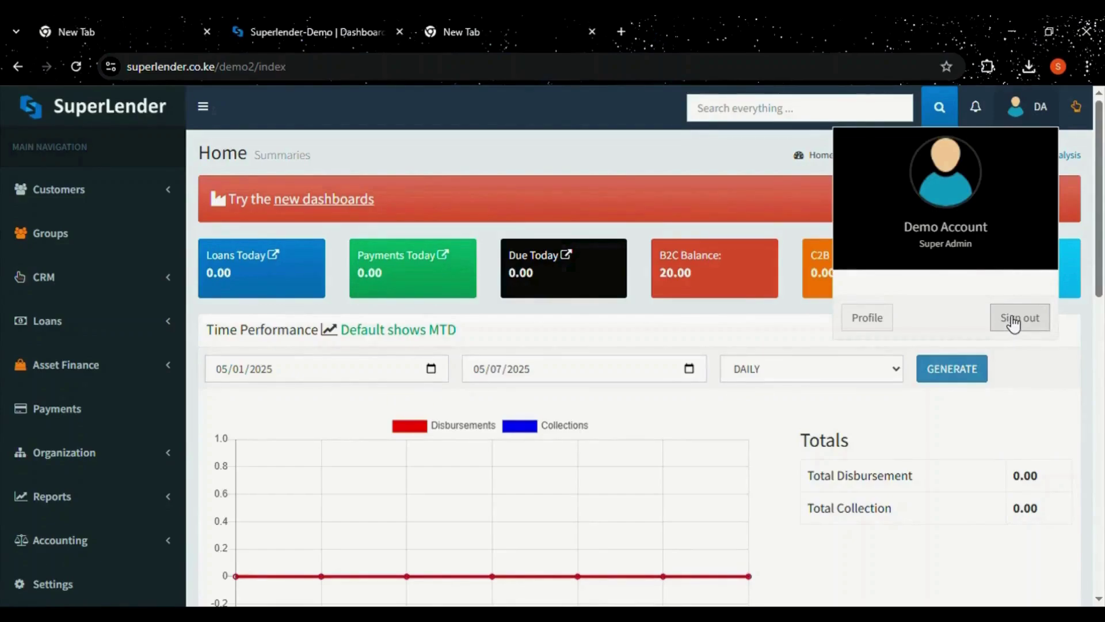
left_click(1014, 324)
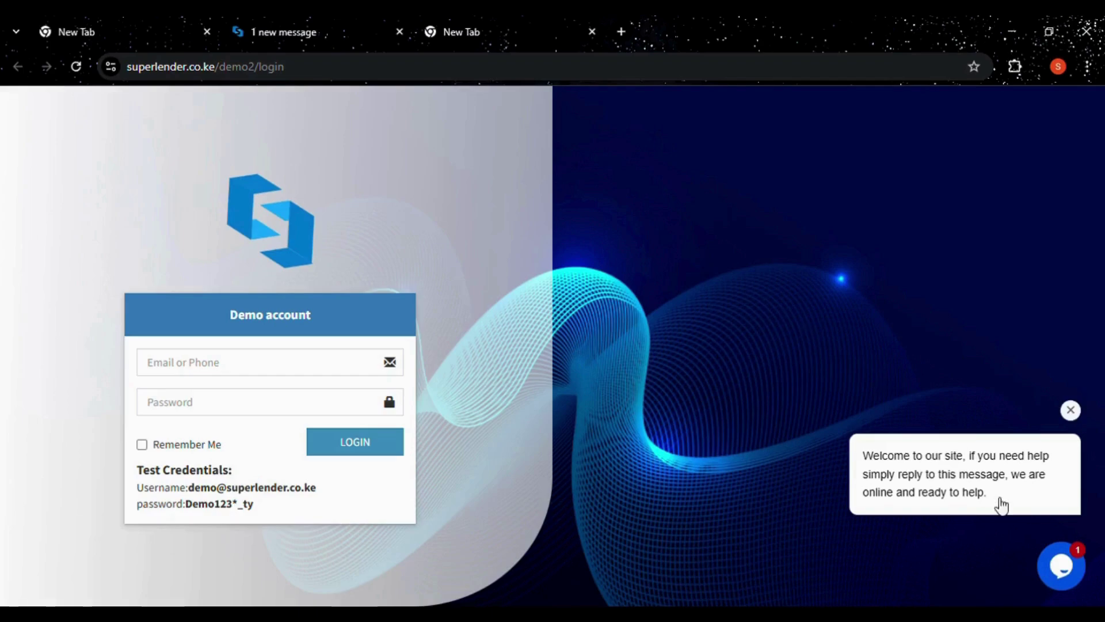
Open the tawk.to support chat and browse its home, help search and Customer Support conversation.
left_click(1062, 567)
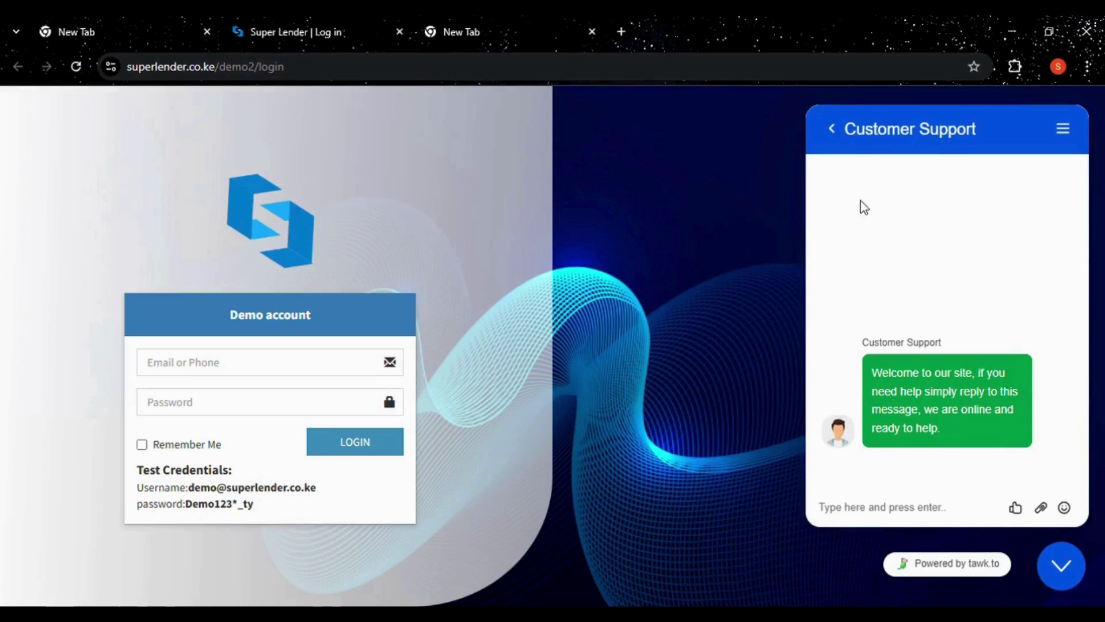
left_click(832, 129)
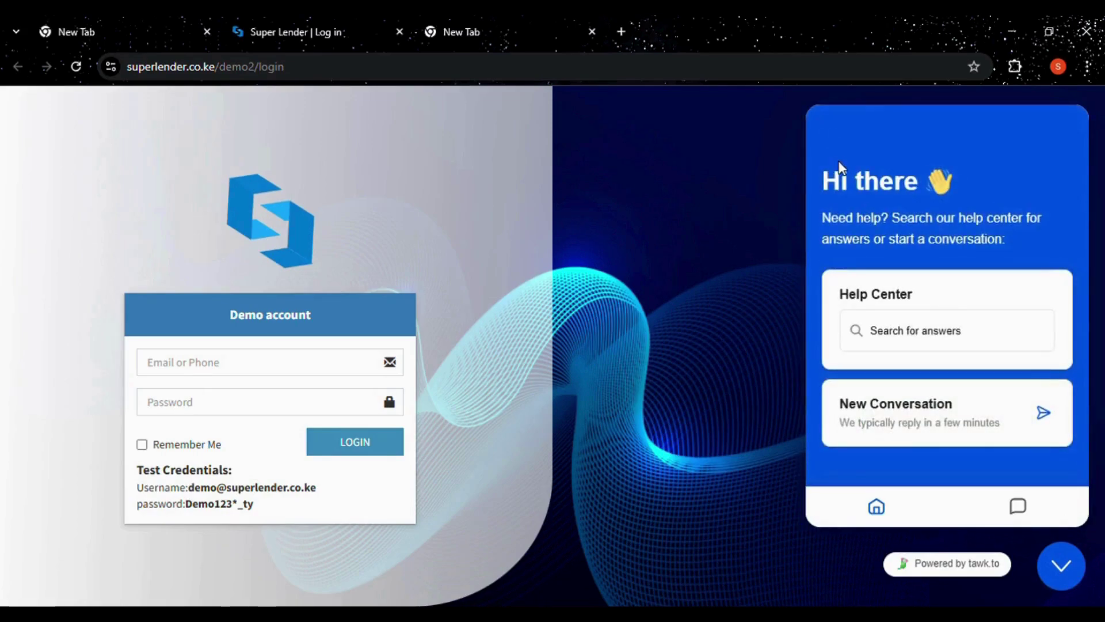
left_click(910, 332)
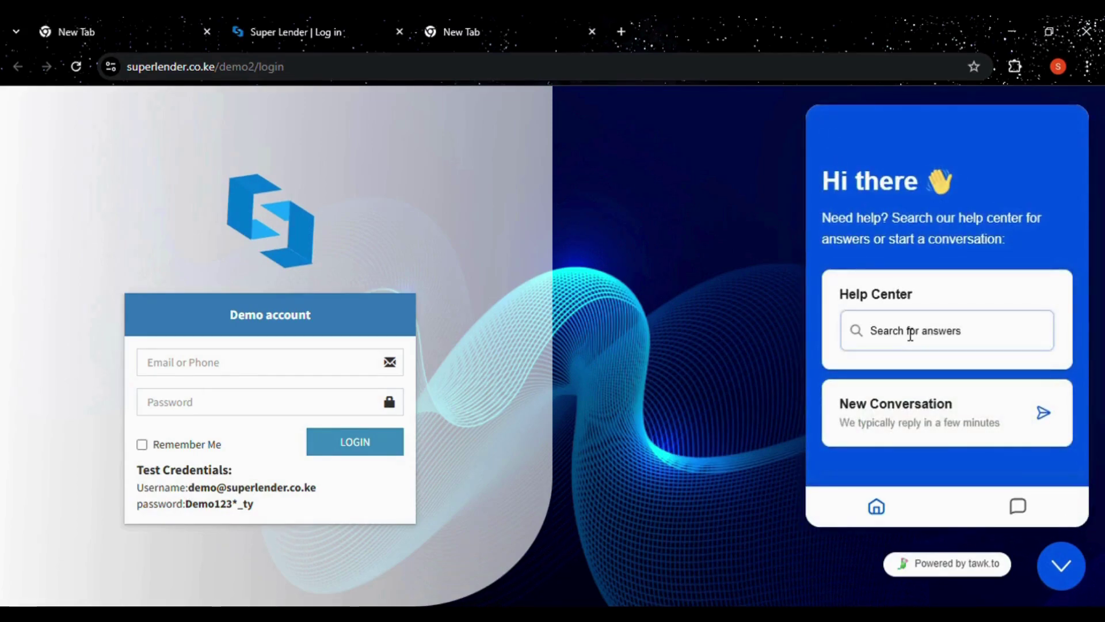
left_click(1019, 511)
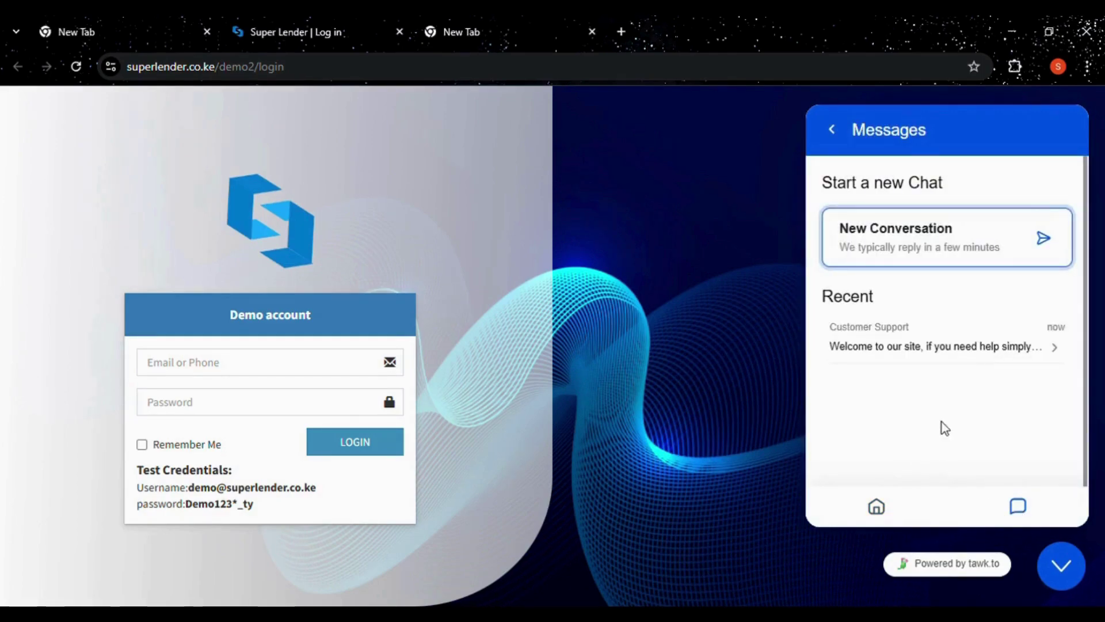
left_click(951, 248)
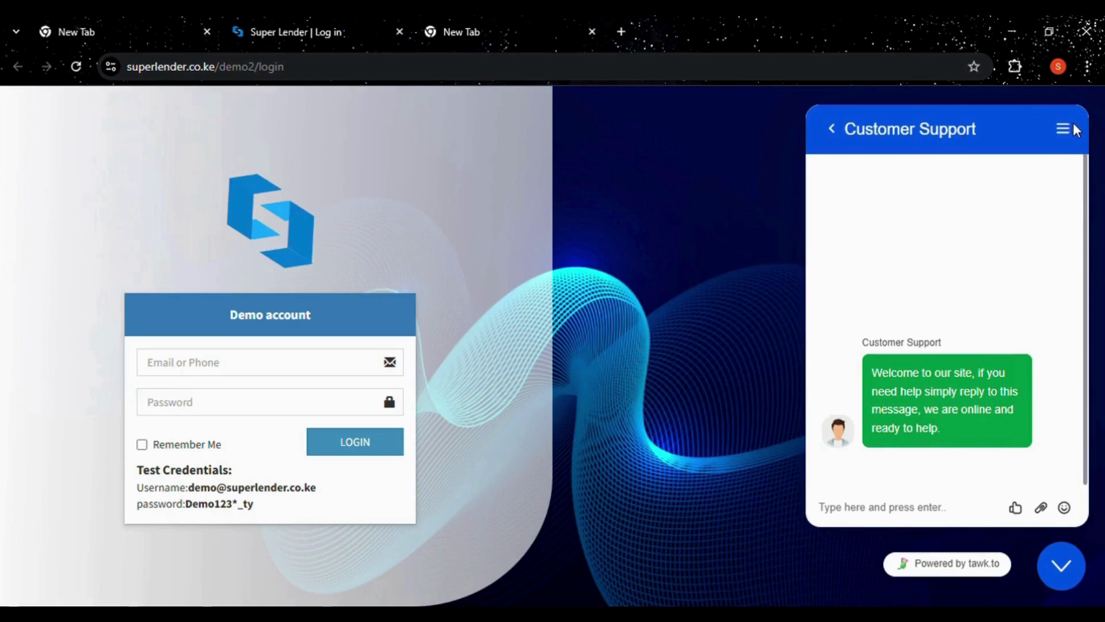
View the conversation options, return to the chat home, then minimise the chat widget.
left_click(1065, 152)
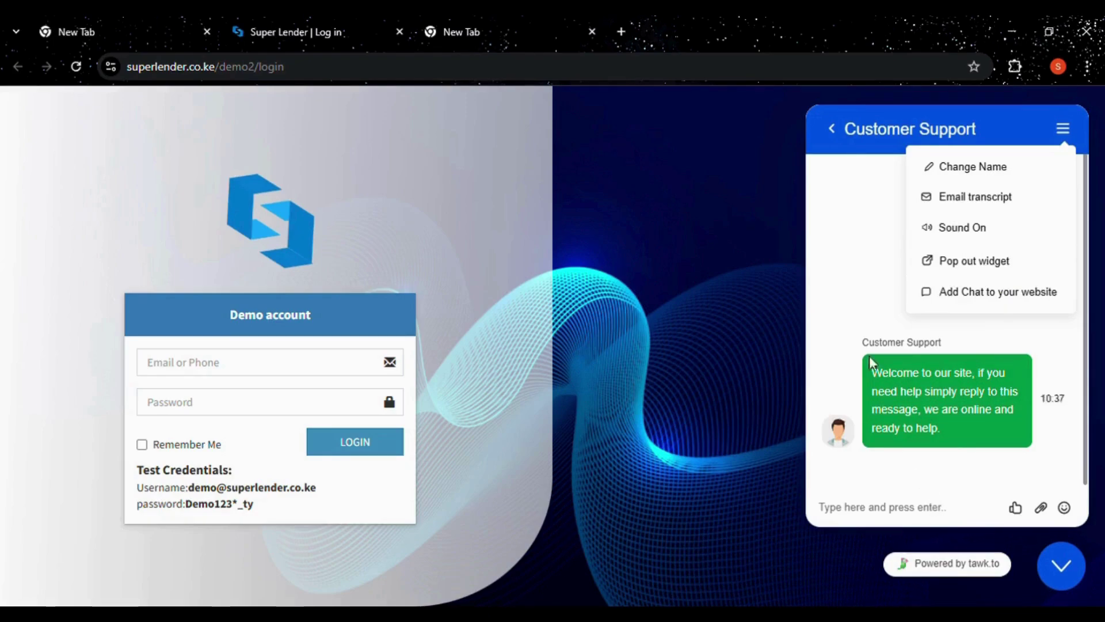
left_click(831, 129)
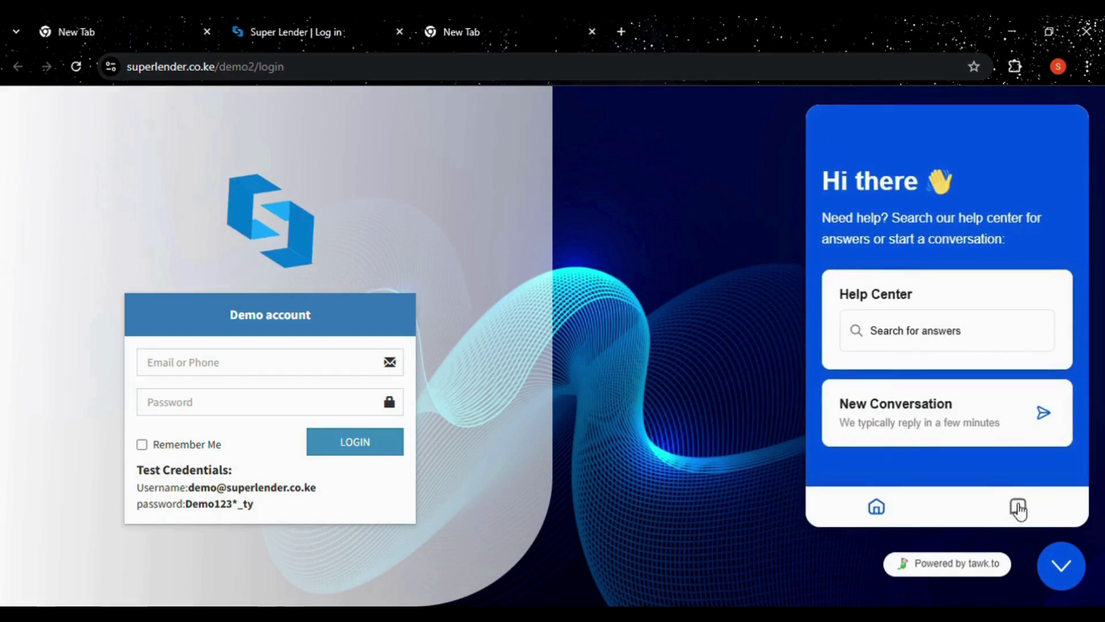
left_click(1061, 567)
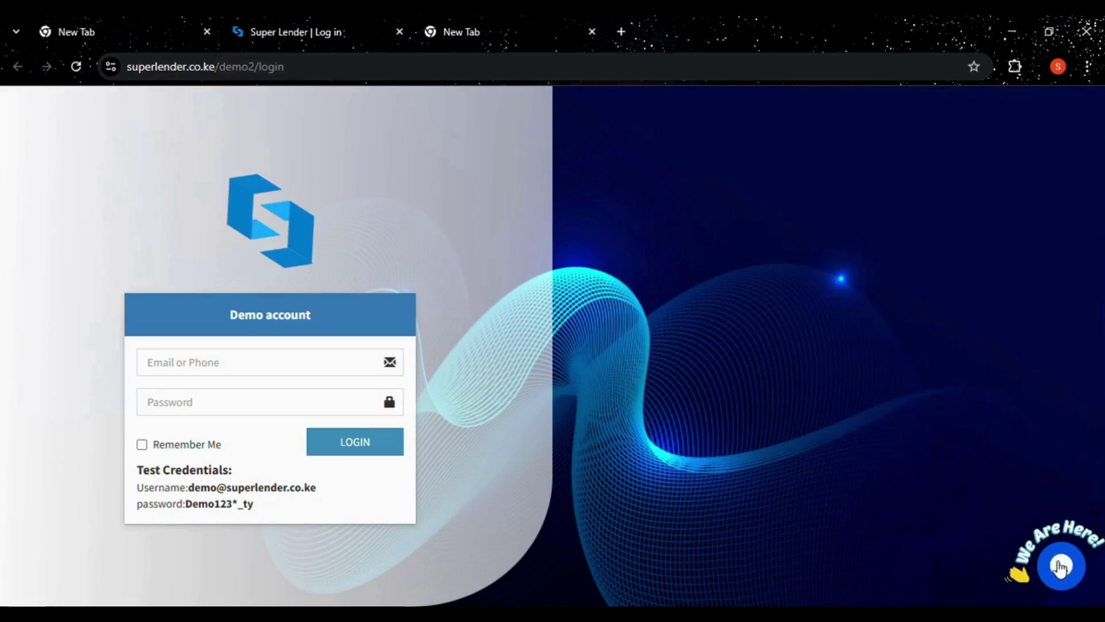